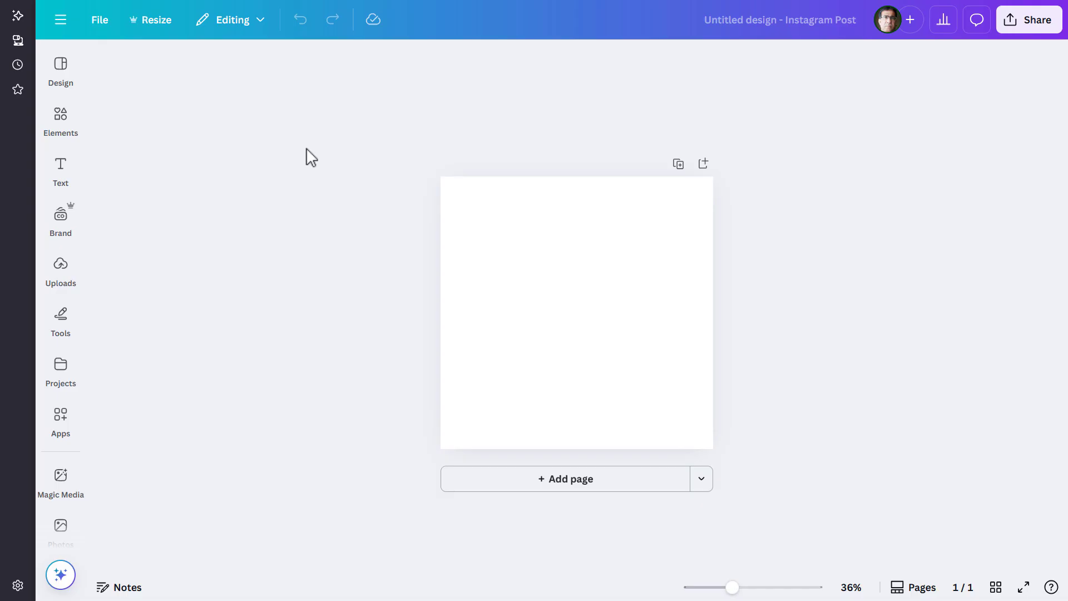
- Add the black square graphic with a square hole from the "a\square with square hole" element search and enlarge it to fill the page
{"action": "left_click", "coordinate": [72, 129]}
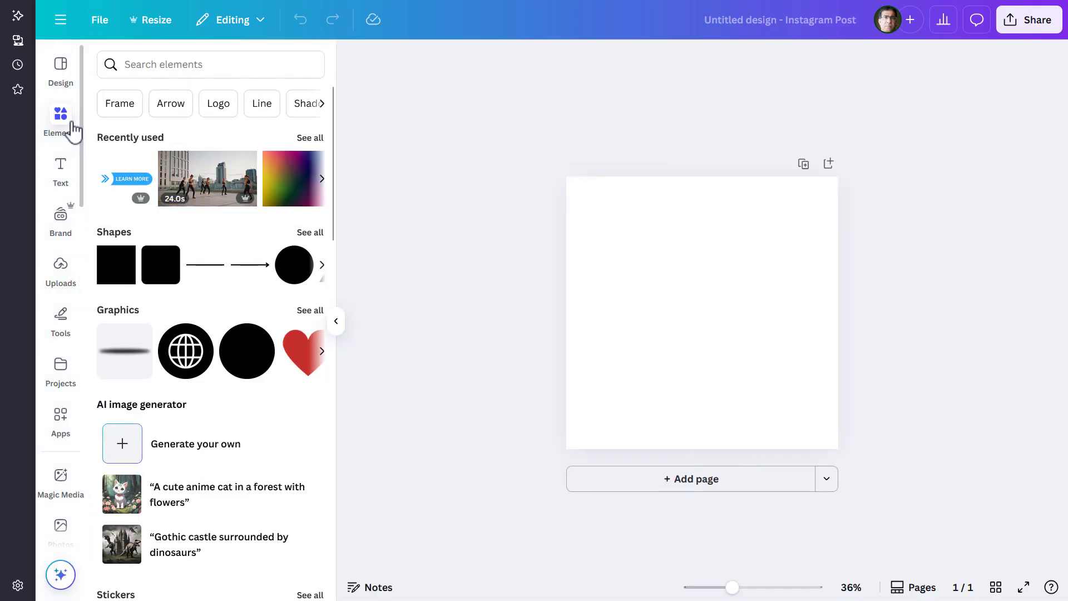
{"action": "left_click", "coordinate": [196, 68]}
{"action": "type", "text": "sq"}
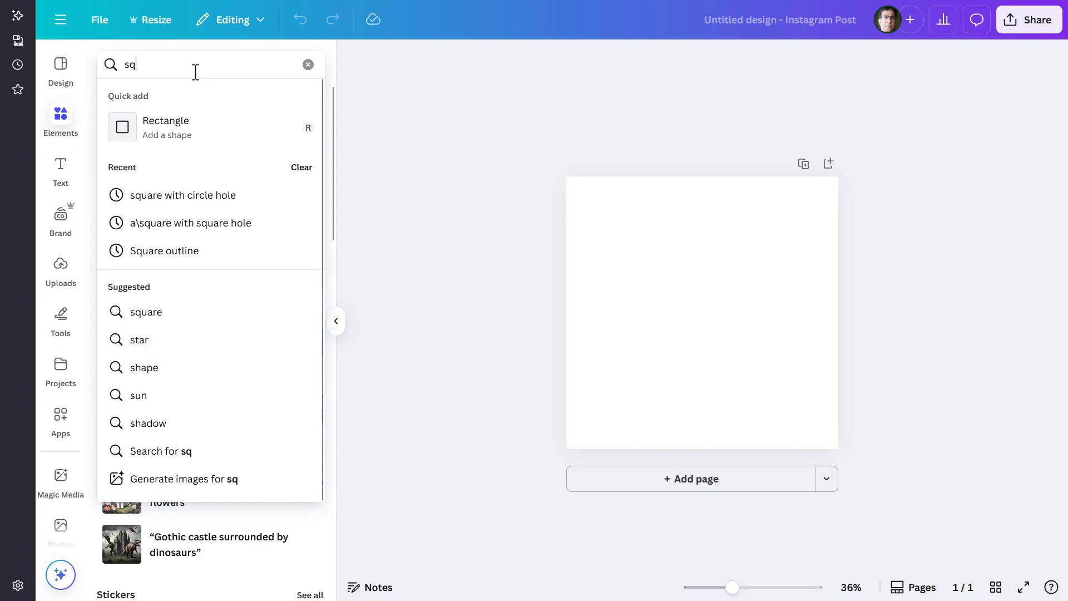
{"action": "type", "text": "uare"}
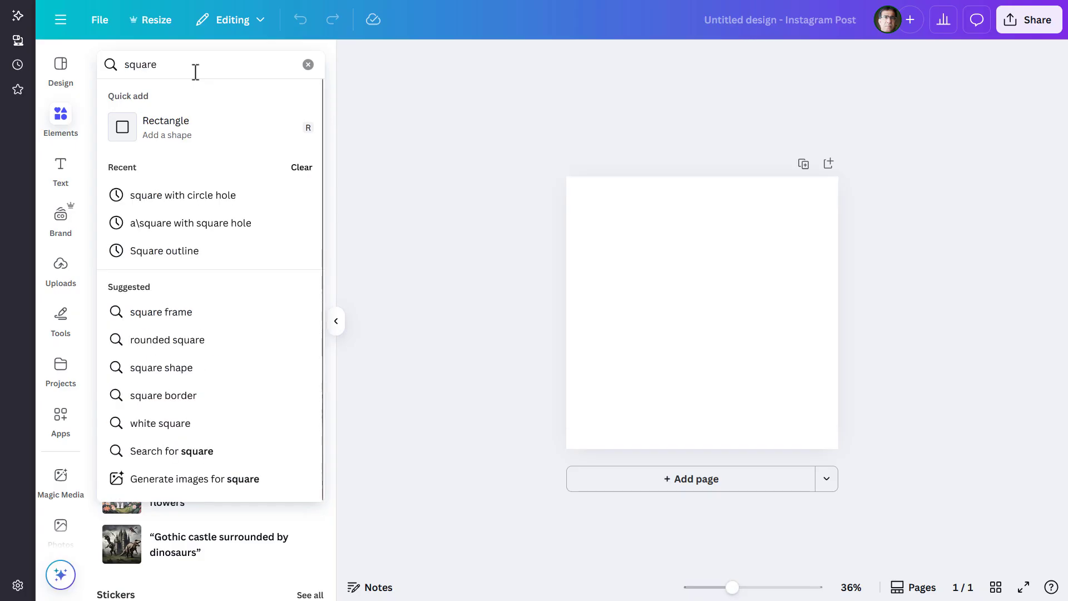
{"action": "left_click", "coordinate": [216, 224]}
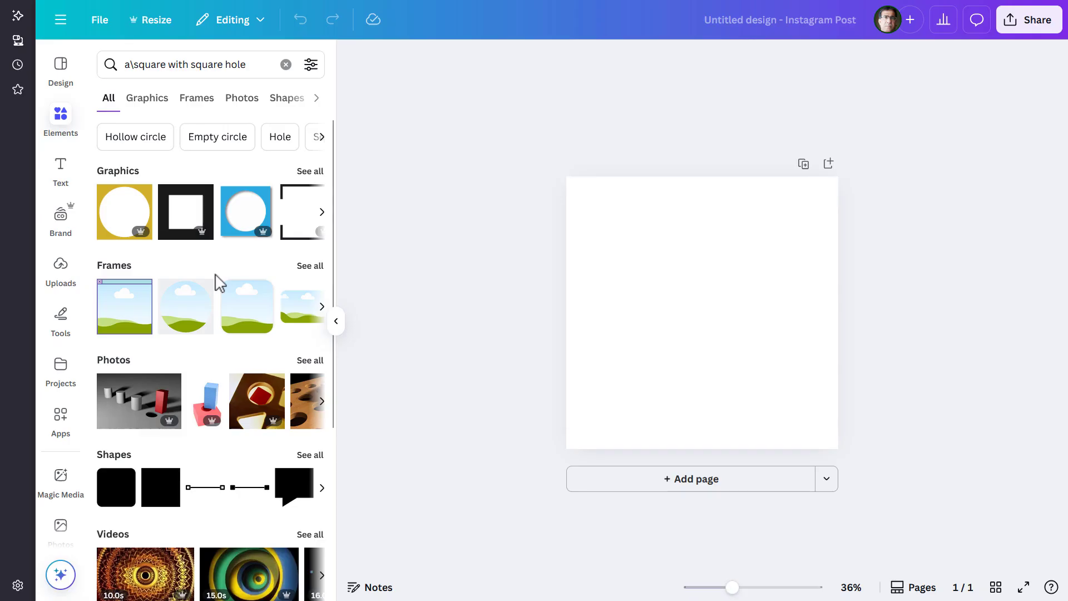
{"action": "left_click", "coordinate": [173, 220]}
{"action": "left_click_drag", "start_coordinate": [646, 257], "coordinate": [590, 209]}
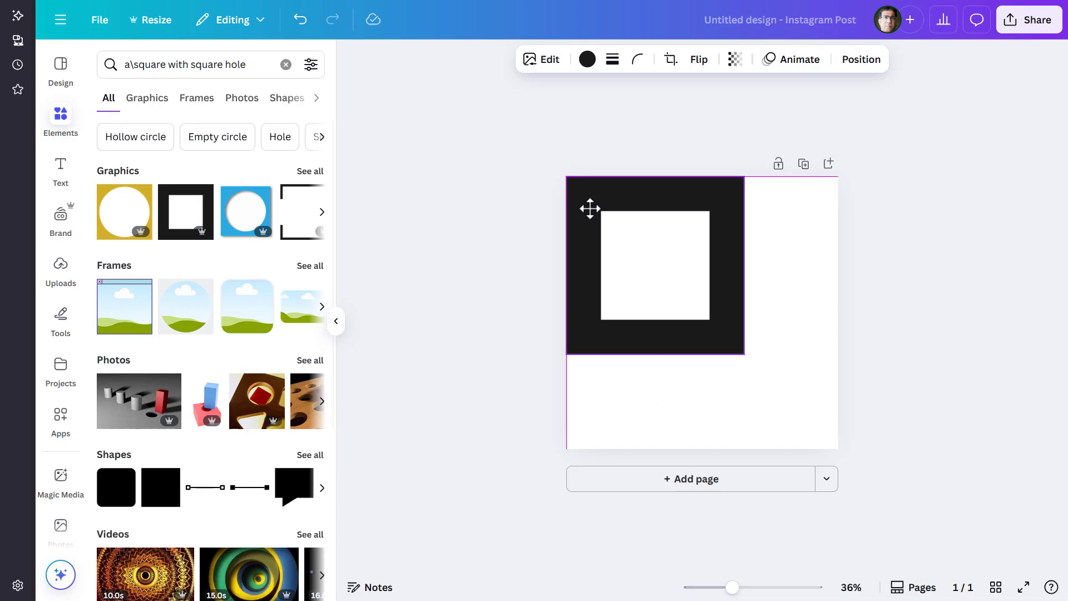
{"action": "left_click_drag", "start_coordinate": [743, 355], "coordinate": [838, 448]}
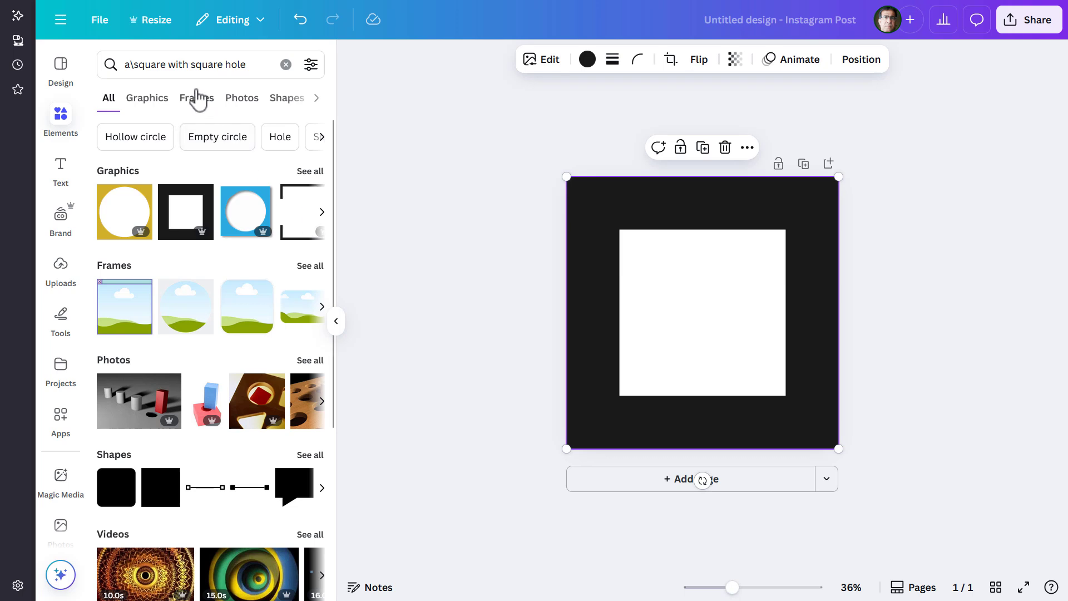
- Search elements for "square with circle hole" and add the black square graphic with the large circular hole
{"action": "left_click", "coordinate": [193, 64]}
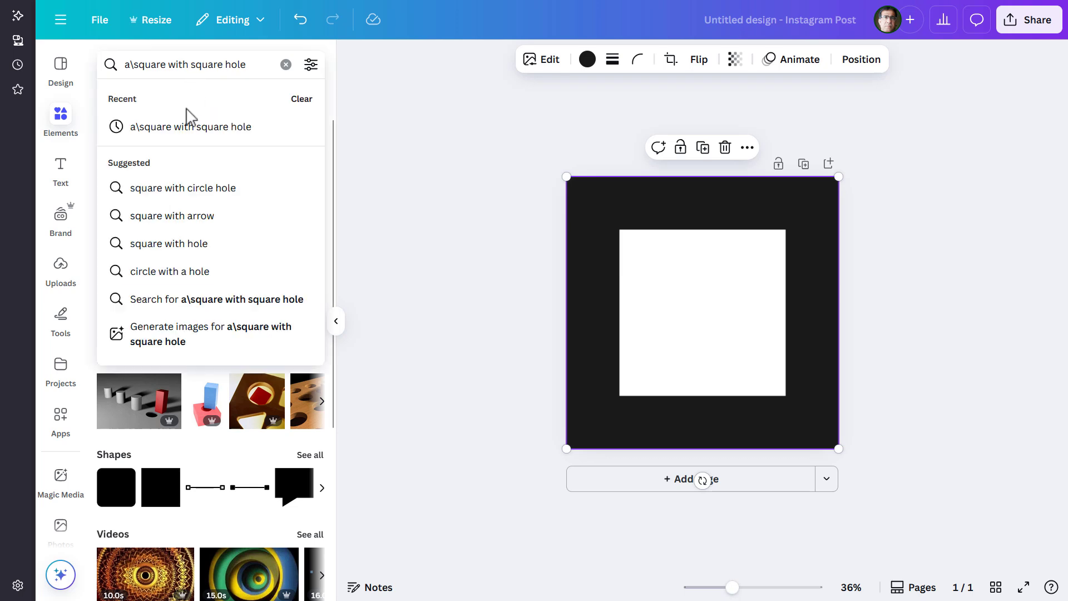
{"action": "left_click", "coordinate": [240, 189]}
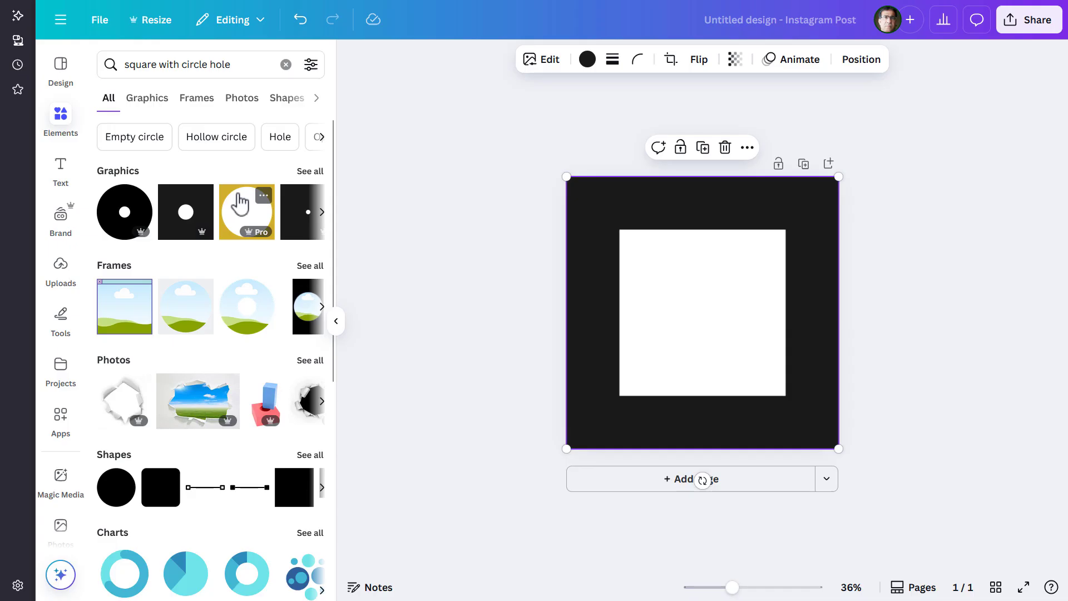
{"action": "left_click", "coordinate": [322, 212]}
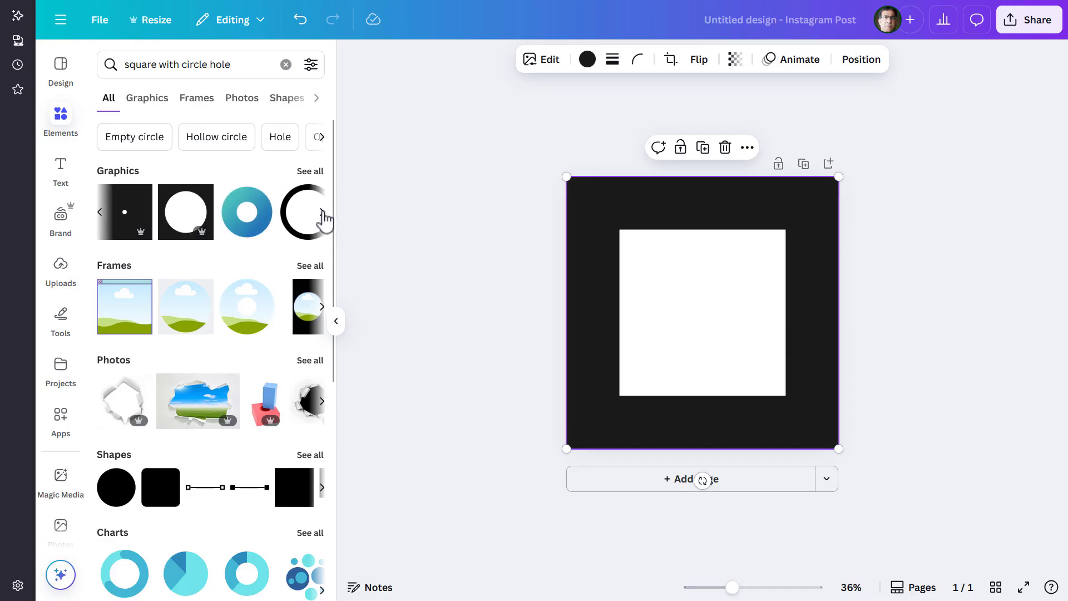
{"action": "left_click", "coordinate": [185, 218]}
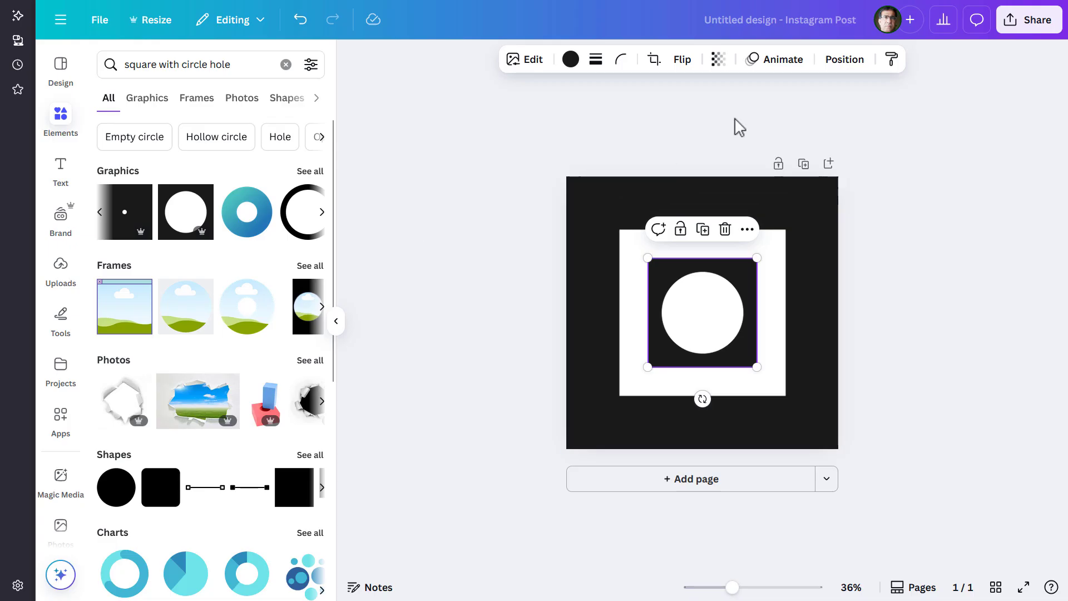
- Resize the circle-hole graphic to 750 × 750 px and center it on the page horizontally and vertically
{"action": "left_click", "coordinate": [845, 61]}
{"action": "left_click", "coordinate": [208, 379]}
{"action": "left_click_drag", "start_coordinate": [203, 384], "coordinate": [187, 383]}
{"action": "key", "text": "BackSpace"}
{"action": "type", "text": "750"}
{"action": "key", "text": "Return"}
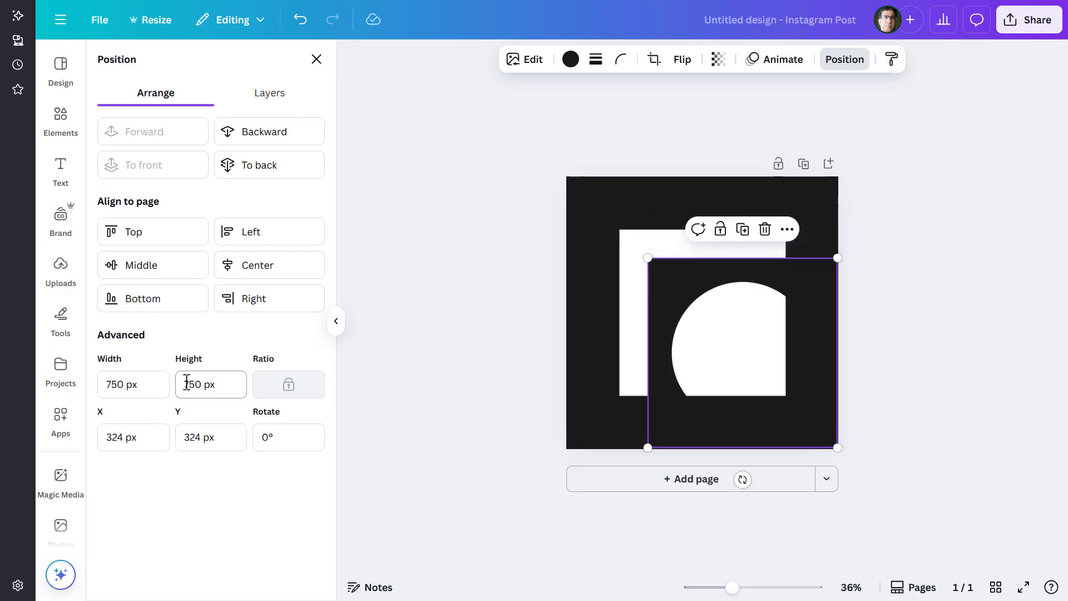
{"action": "left_click", "coordinate": [250, 273]}
{"action": "left_click", "coordinate": [181, 272]}
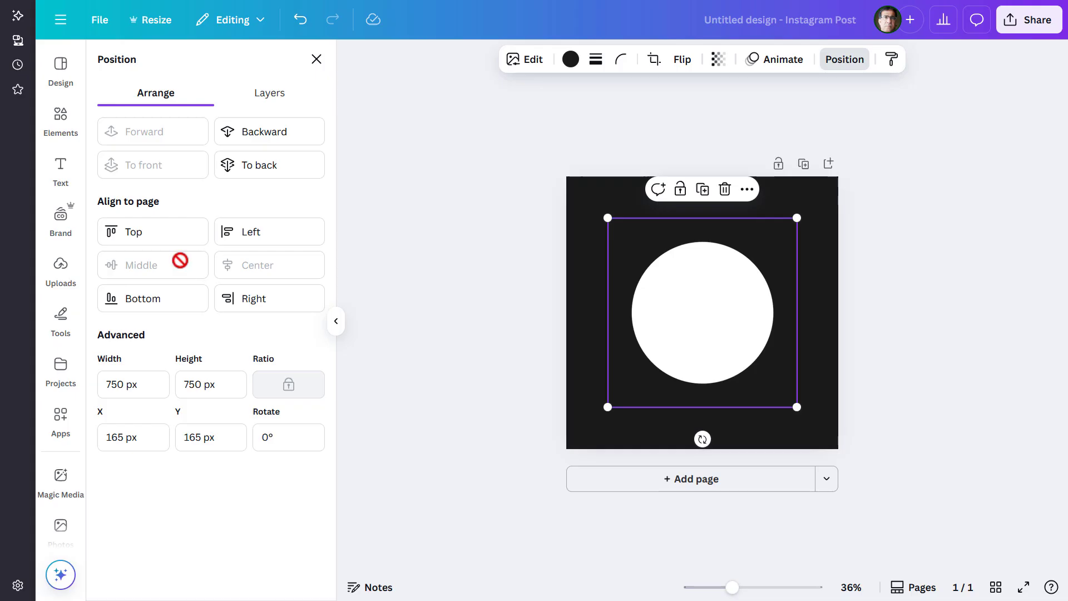
- Recolor both the circle-hole and the square-hole graphics to #D6DAE8 and group them
{"action": "left_click", "coordinate": [572, 60]}
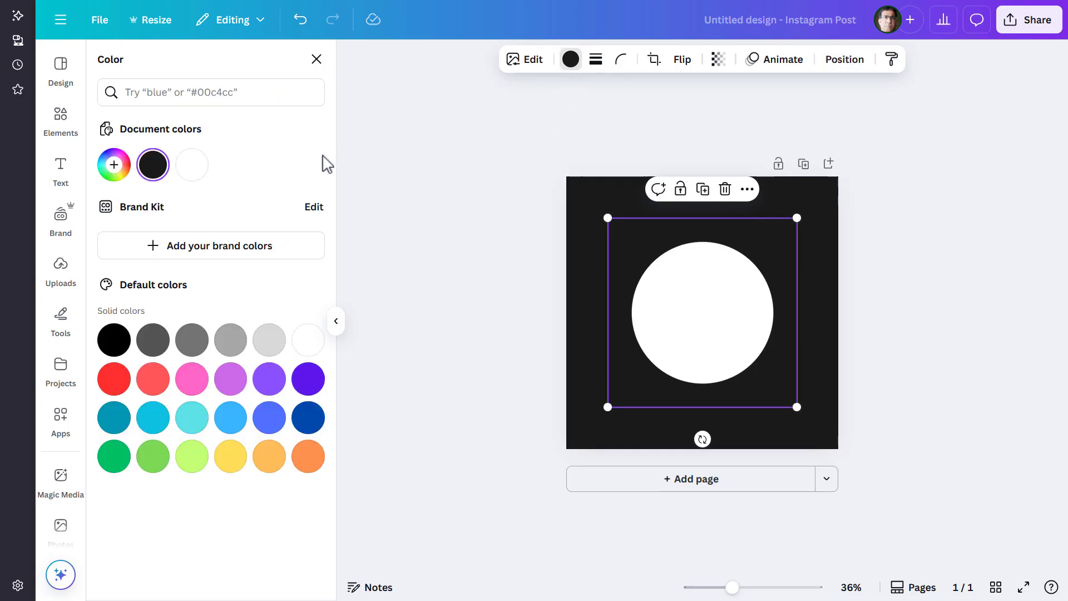
{"action": "left_click", "coordinate": [154, 165]}
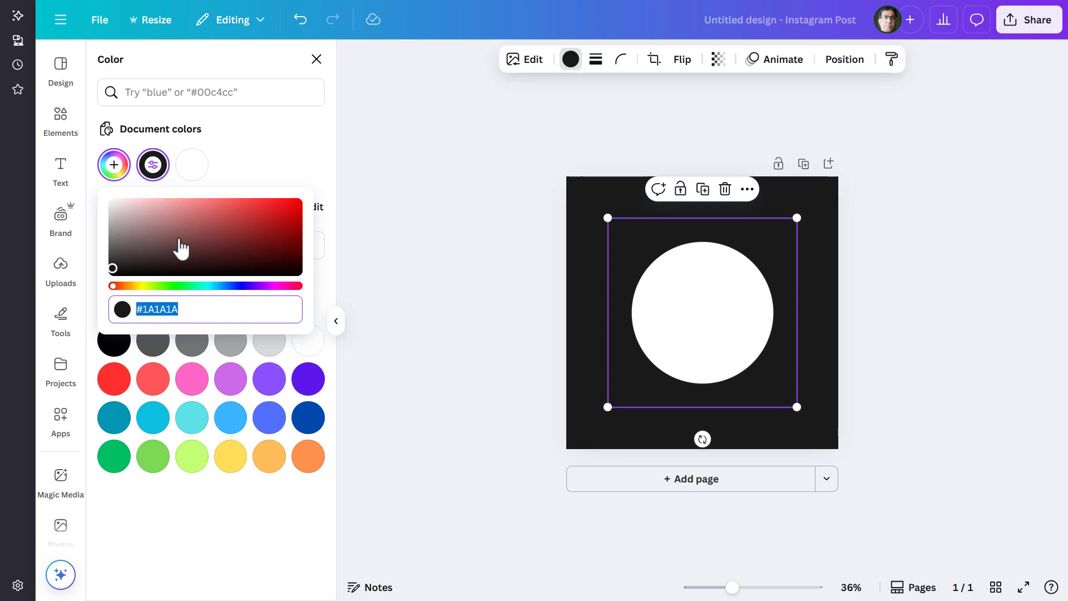
{"action": "type", "text": "#D6DAE8"}
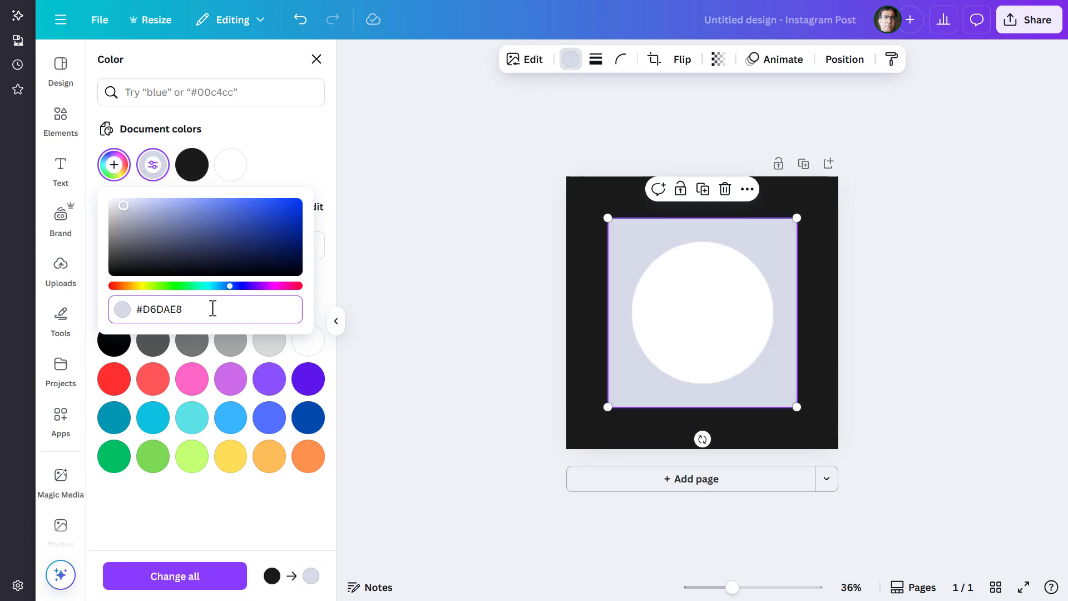
{"action": "left_click", "coordinate": [580, 294]}
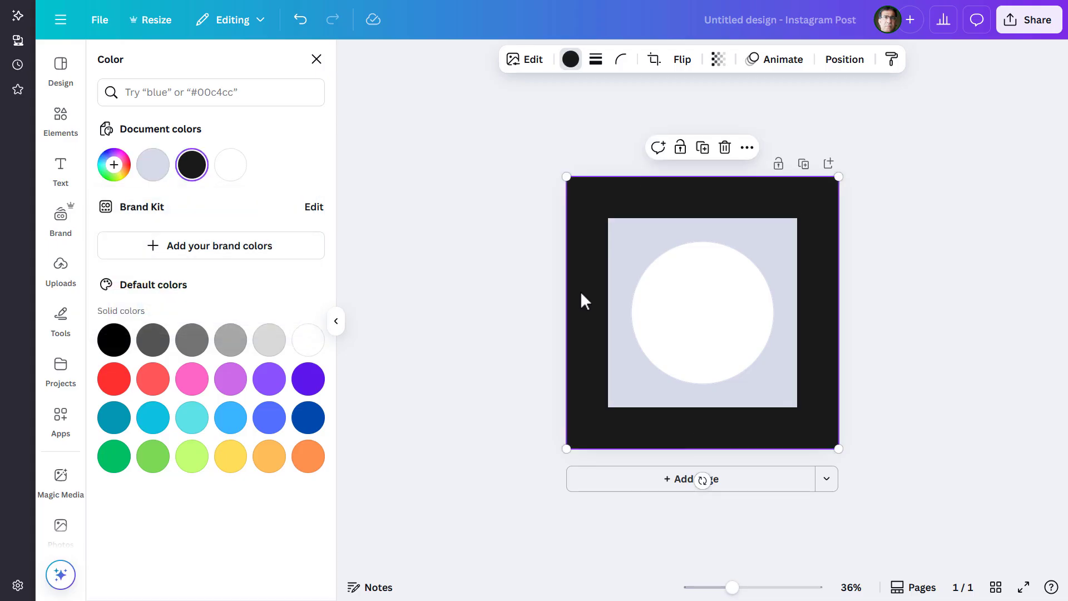
{"action": "left_click", "coordinate": [166, 173]}
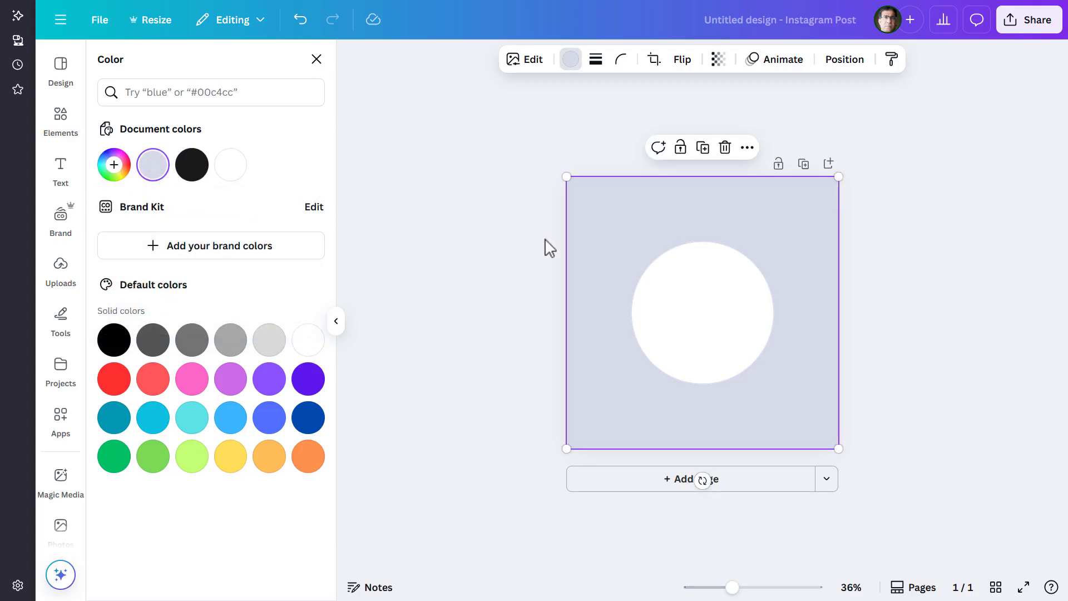
{"action": "left_click", "coordinate": [623, 264], "text": "shift"}
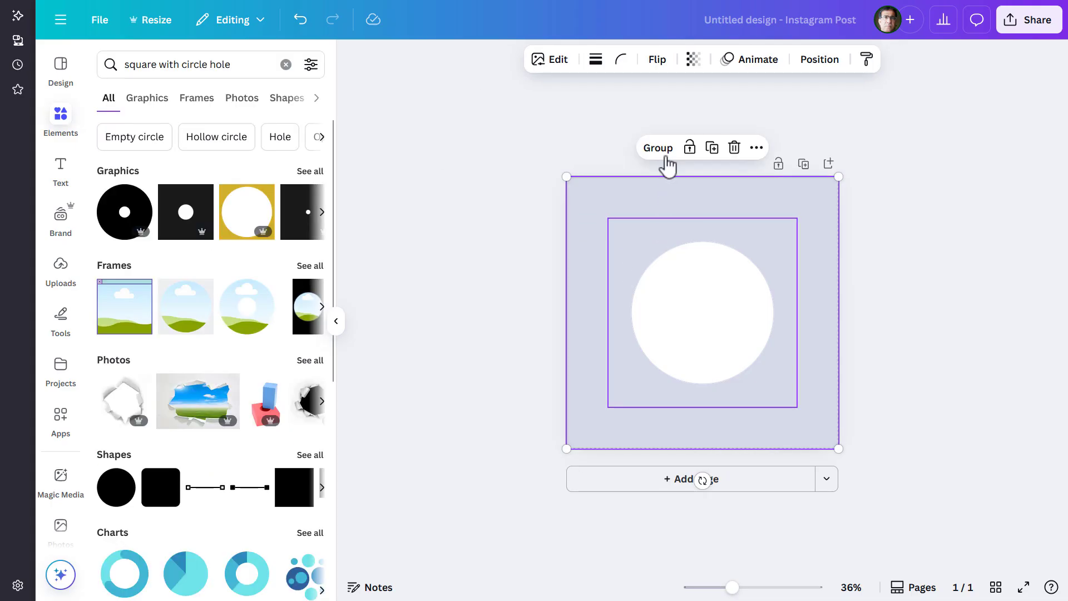
{"action": "left_click", "coordinate": [667, 157]}
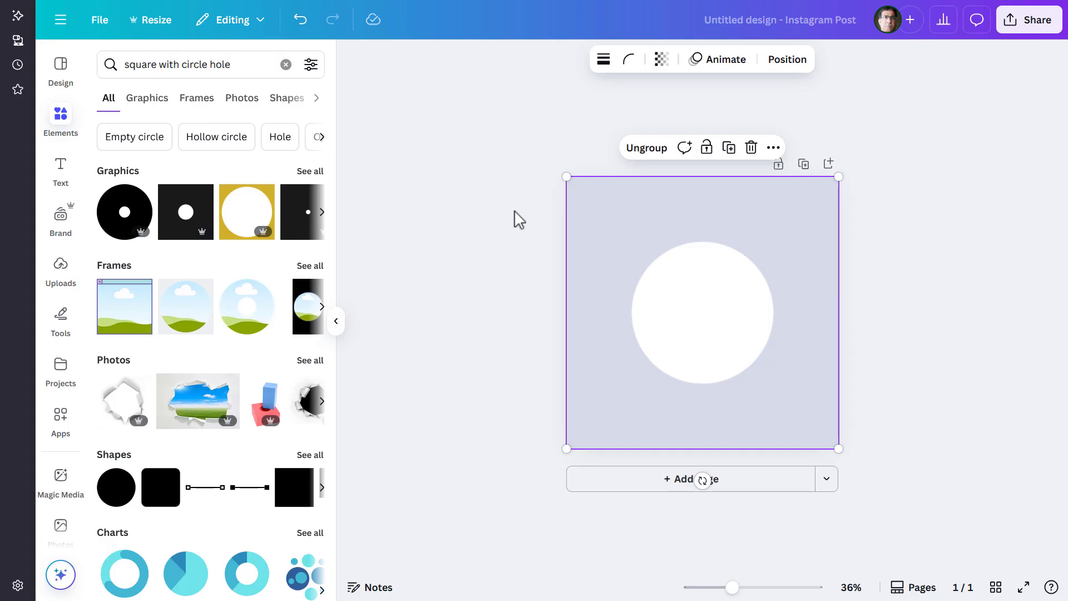
- Add a square frame with rounded corners from the full list of frame results
{"action": "left_click", "coordinate": [314, 266]}
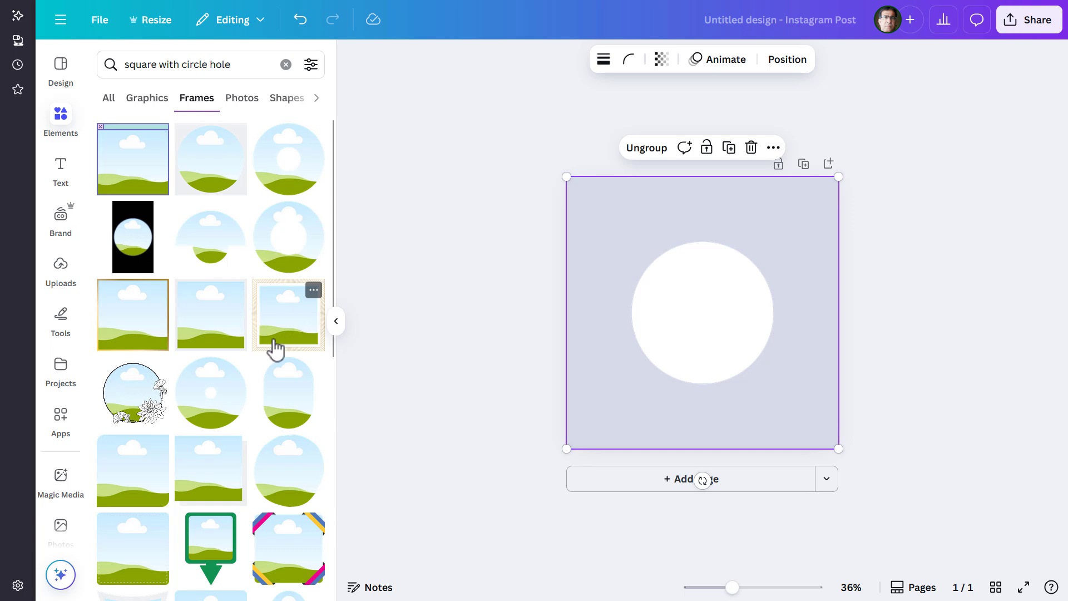
{"action": "scroll", "coordinate": [252, 371], "scroll_direction": "down", "scroll_amount": 5}
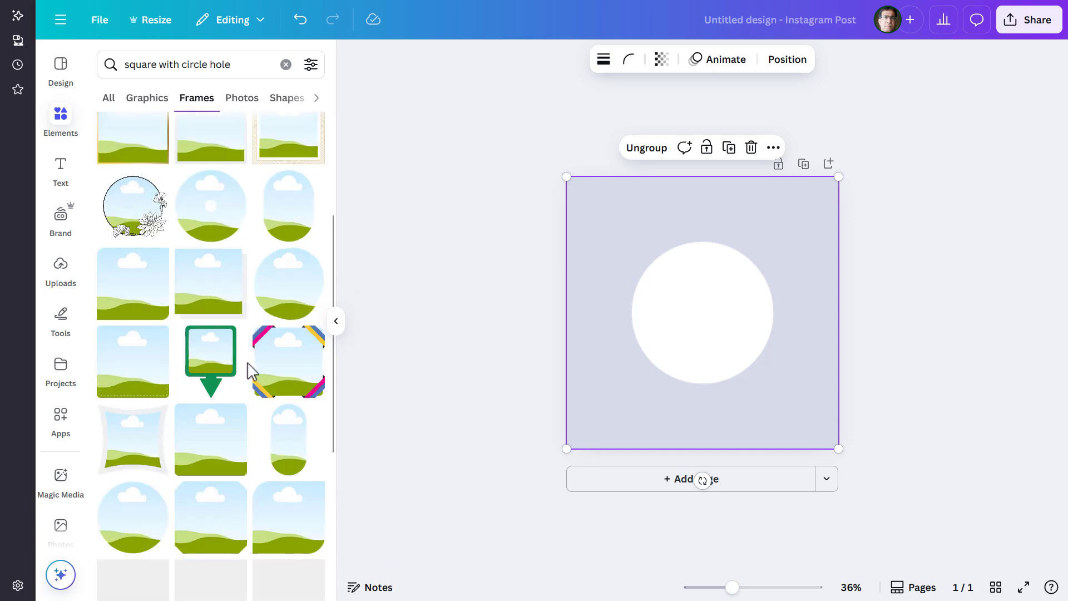
{"action": "left_click", "coordinate": [231, 357]}
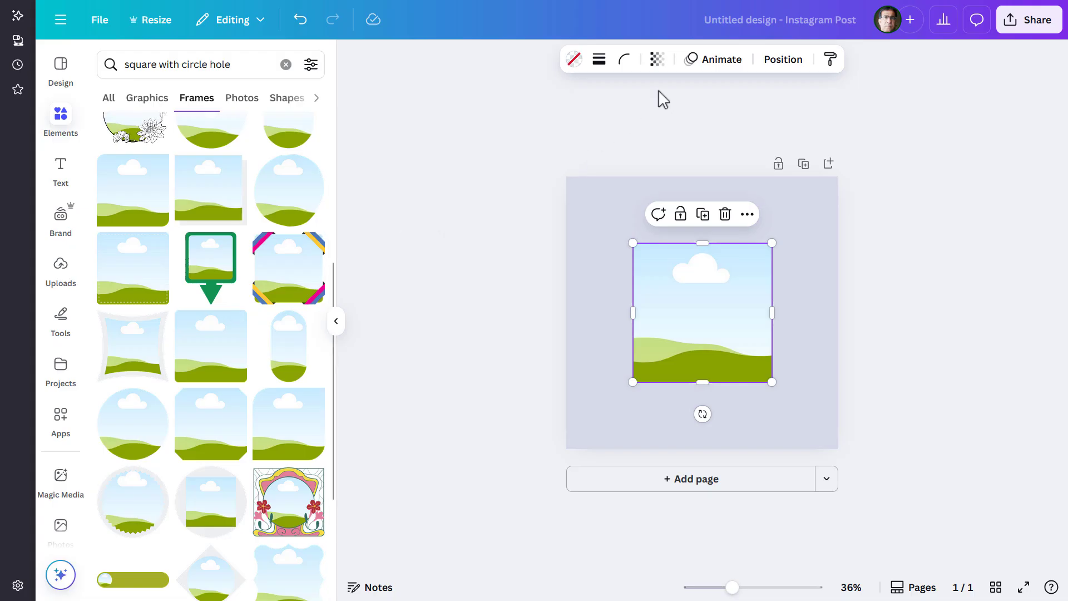
- Lock the frame's ratio, set its size to 565 × 565 px and center it on the page in both directions
{"action": "left_click", "coordinate": [772, 61]}
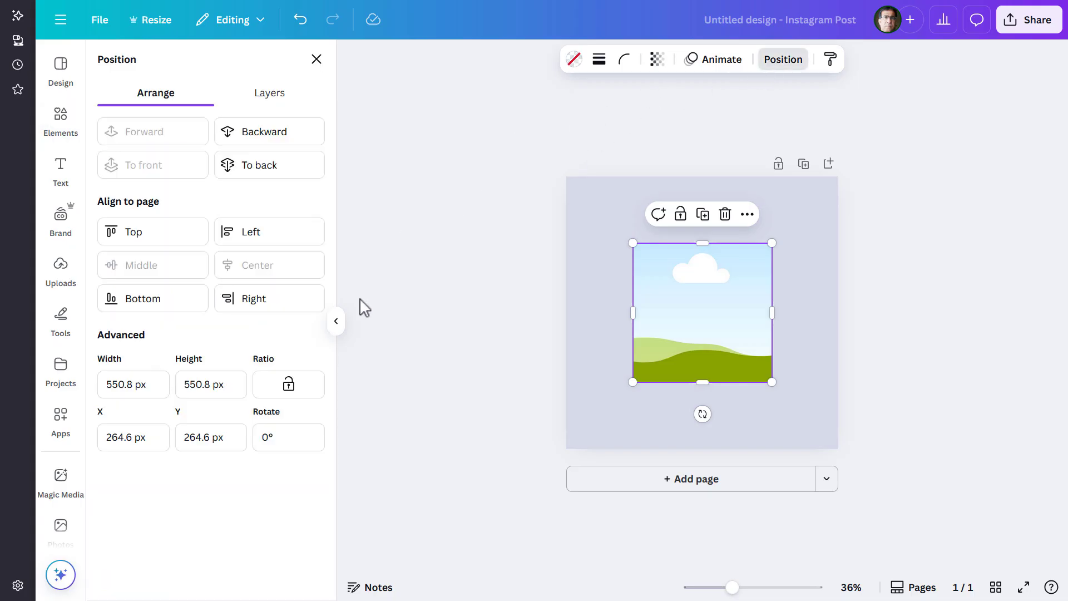
{"action": "left_click", "coordinate": [289, 390]}
{"action": "left_click", "coordinate": [215, 384]}
{"action": "left_click_drag", "start_coordinate": [215, 384], "coordinate": [181, 384]}
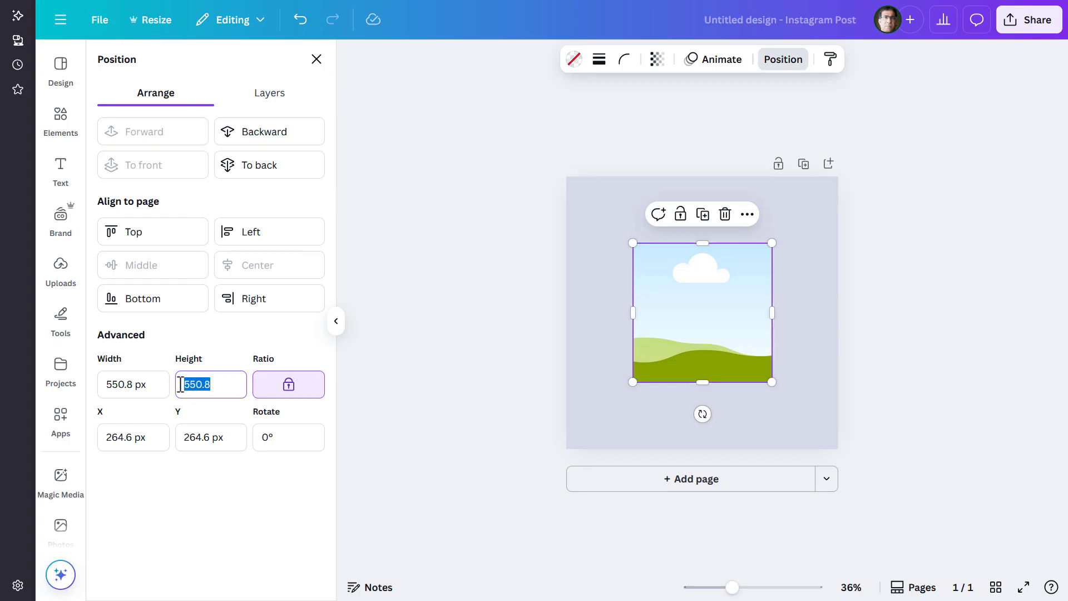
{"action": "type", "text": "565"}
{"action": "key", "text": "Return"}
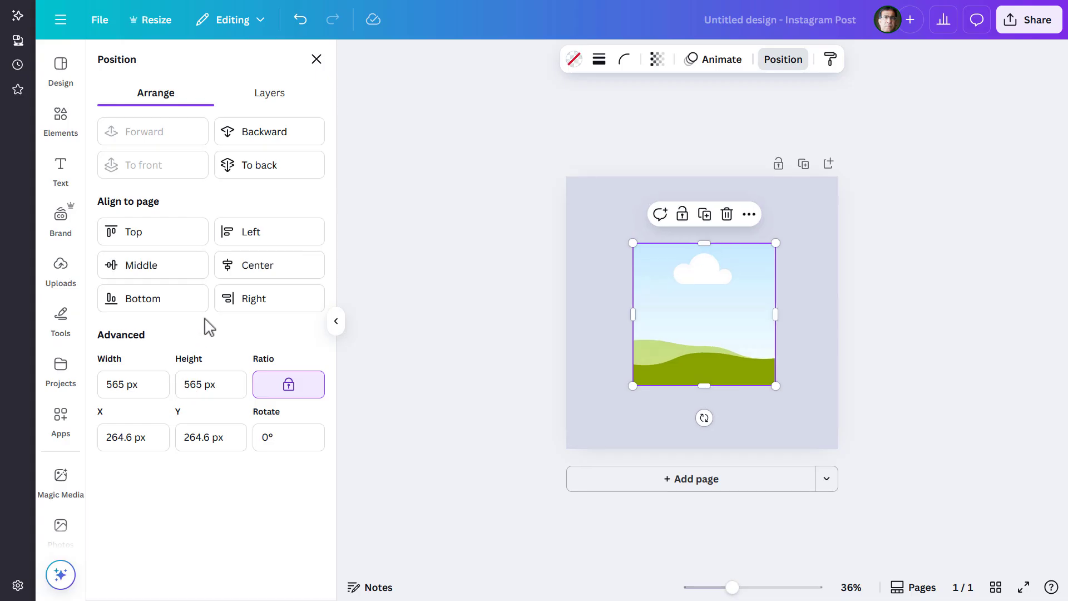
{"action": "left_click", "coordinate": [264, 279]}
{"action": "left_click", "coordinate": [171, 278]}
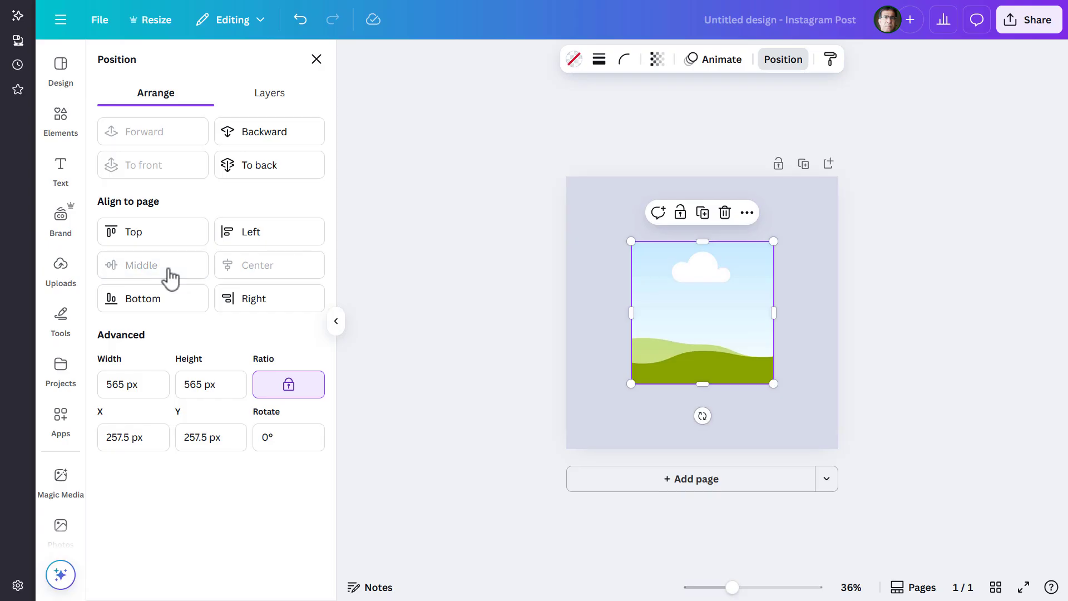
- Search the stock photos for "modern houses" and fill the frame with the gabled house beside a pool
{"action": "scroll", "coordinate": [71, 340], "scroll_direction": "down", "scroll_amount": 5}
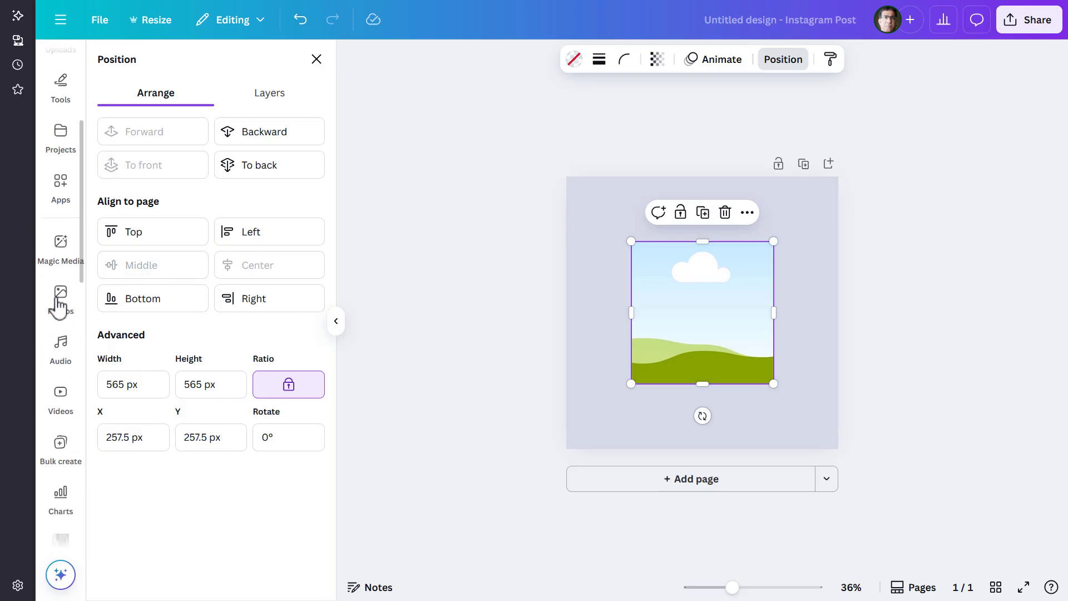
{"action": "left_click", "coordinate": [59, 301]}
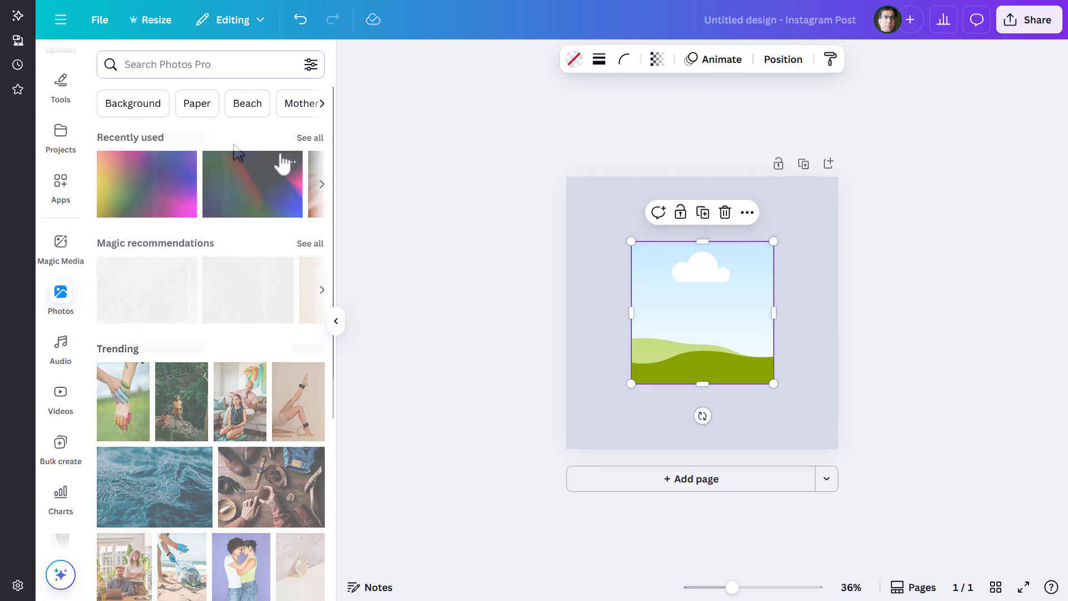
{"action": "scroll", "coordinate": [223, 243], "scroll_direction": "down", "scroll_amount": 10}
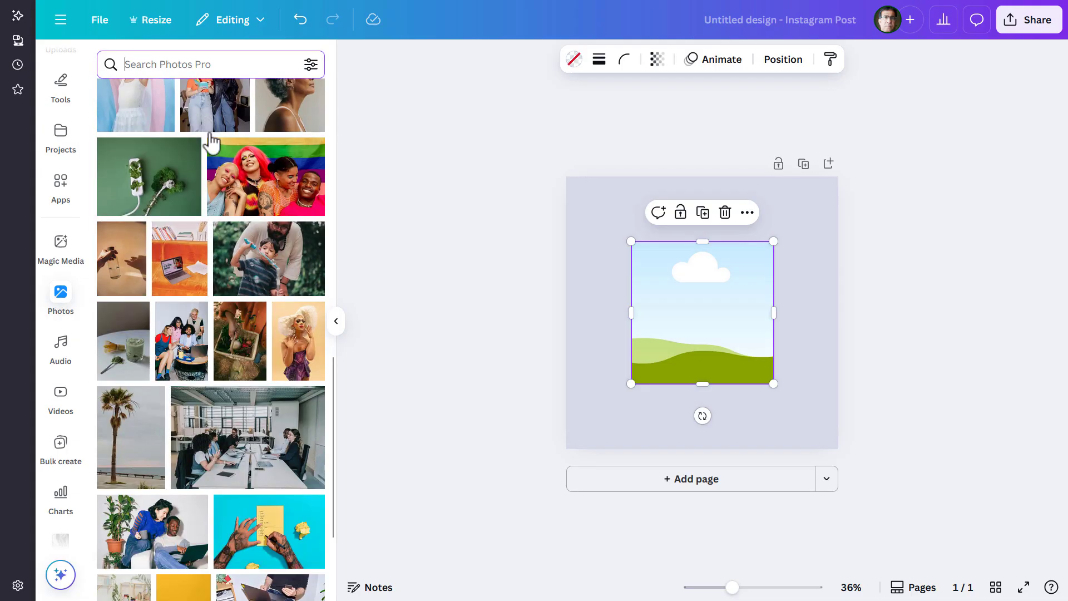
{"action": "left_click", "coordinate": [216, 66]}
{"action": "type", "text": "houses"}
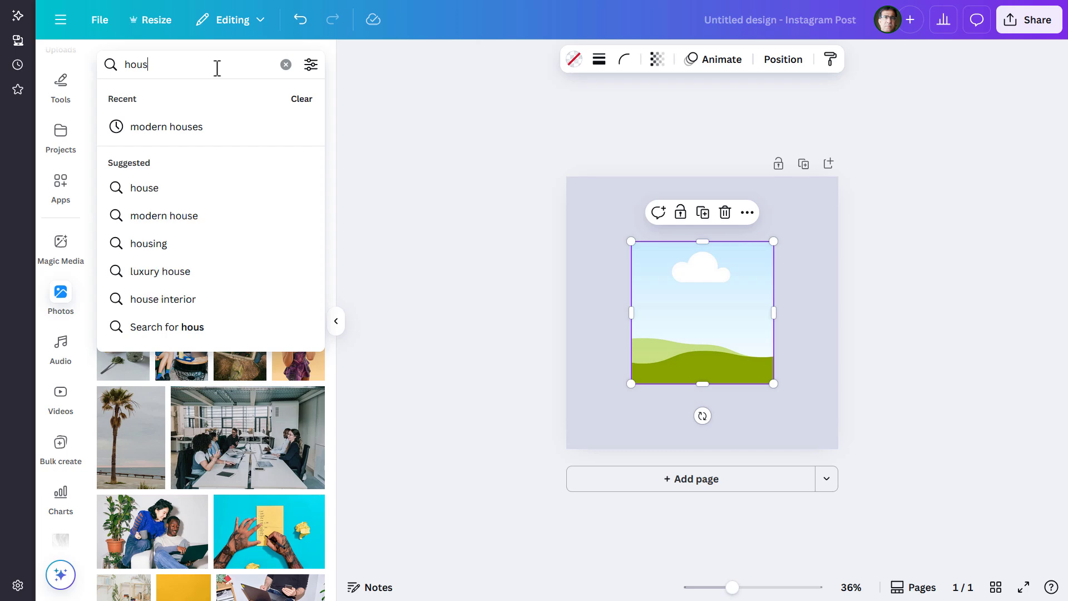
{"action": "left_click", "coordinate": [210, 132]}
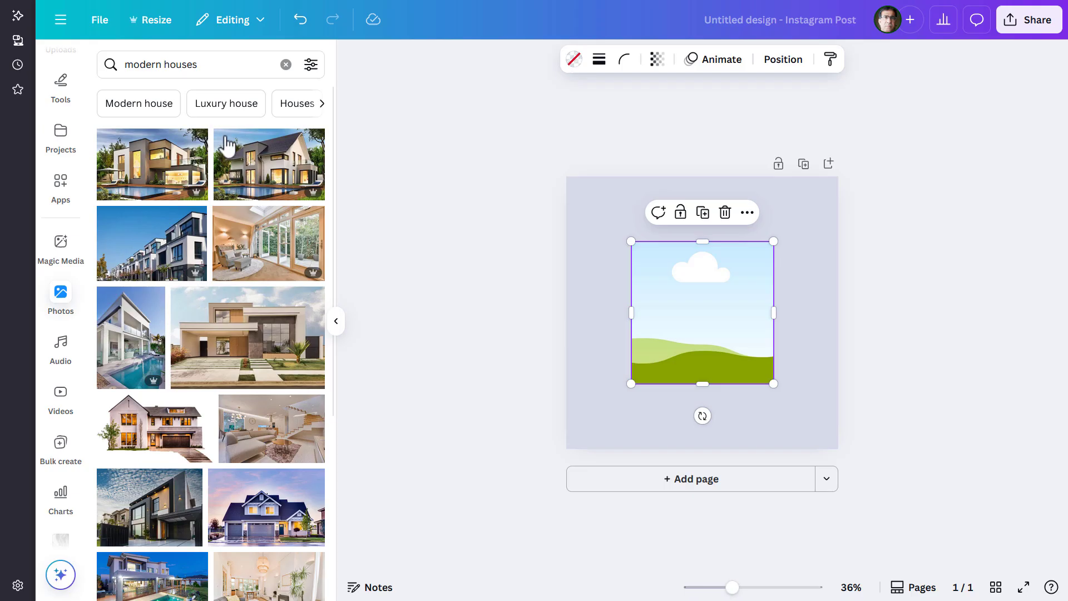
{"action": "left_click_drag", "start_coordinate": [251, 170], "coordinate": [649, 278]}
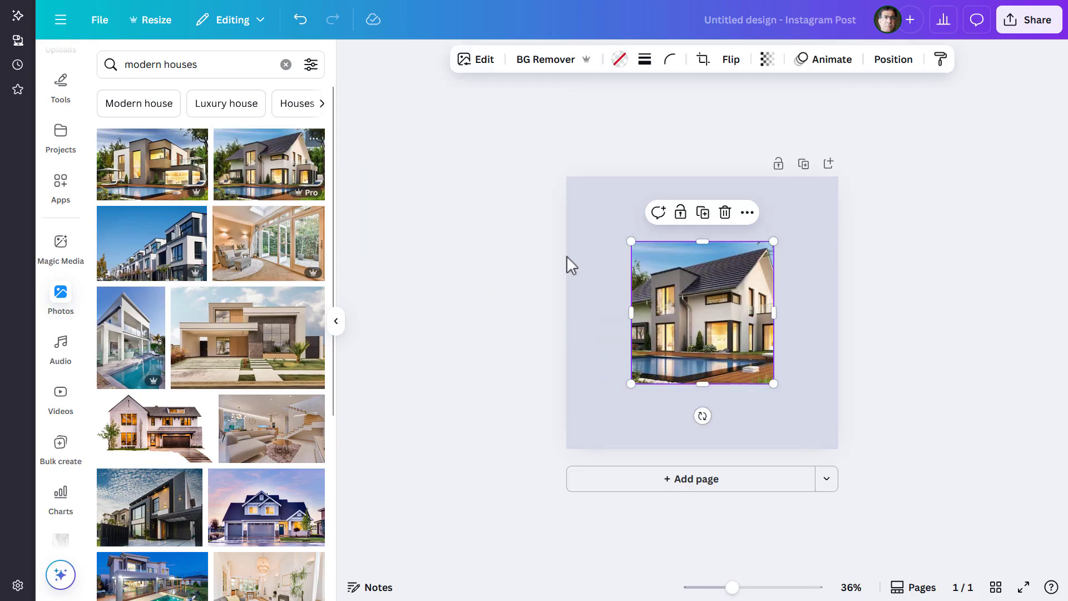
{"action": "left_click", "coordinate": [483, 243]}
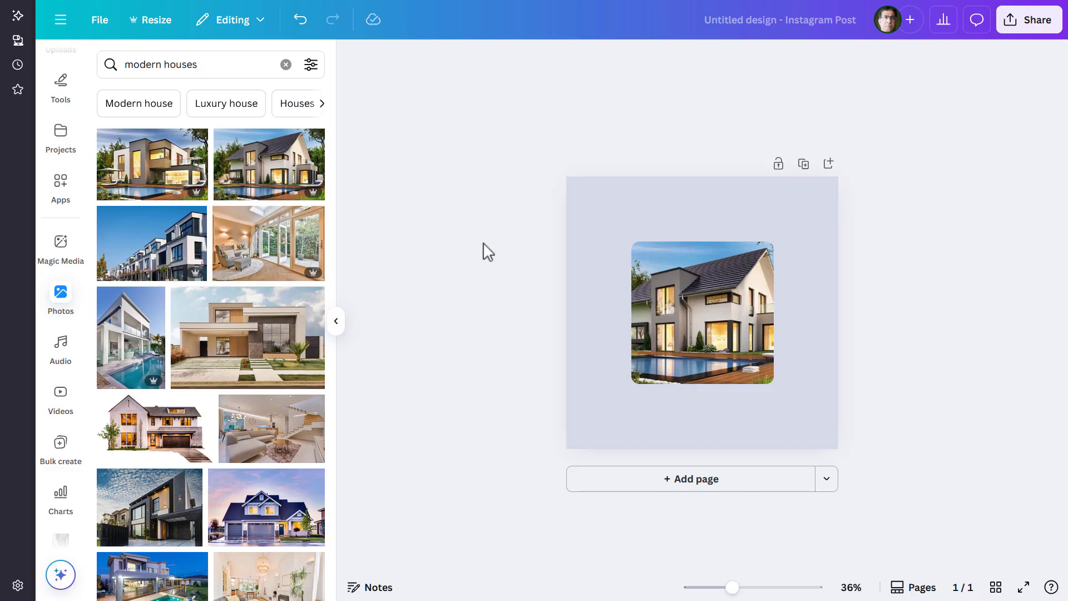
- Add the recently used "Our Brand story" font combination to the page and ungroup it
{"action": "scroll", "coordinate": [58, 239], "scroll_direction": "up", "scroll_amount": 5}
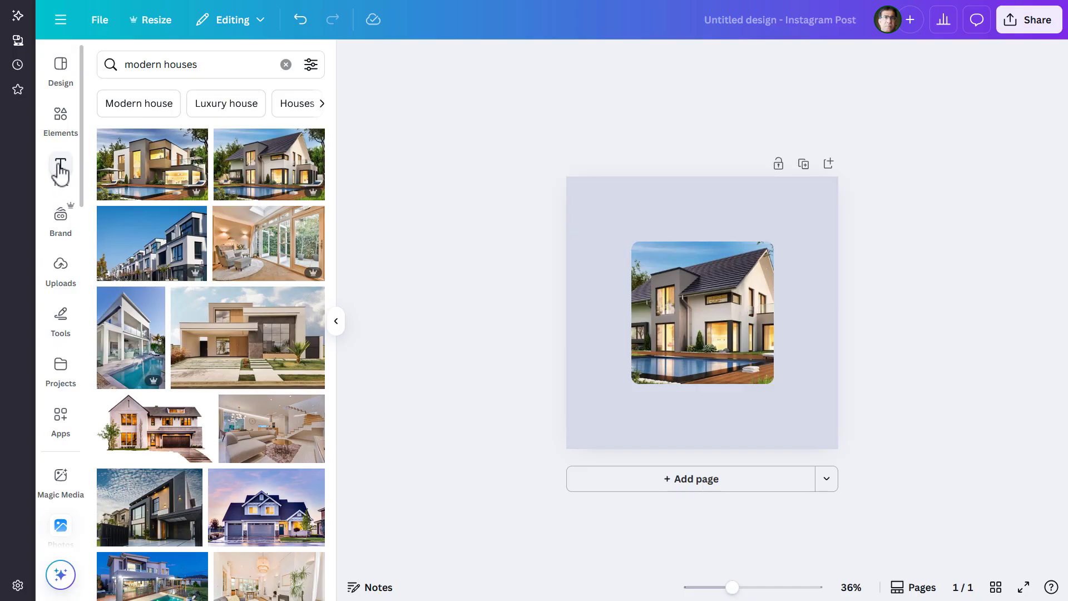
{"action": "left_click", "coordinate": [60, 171]}
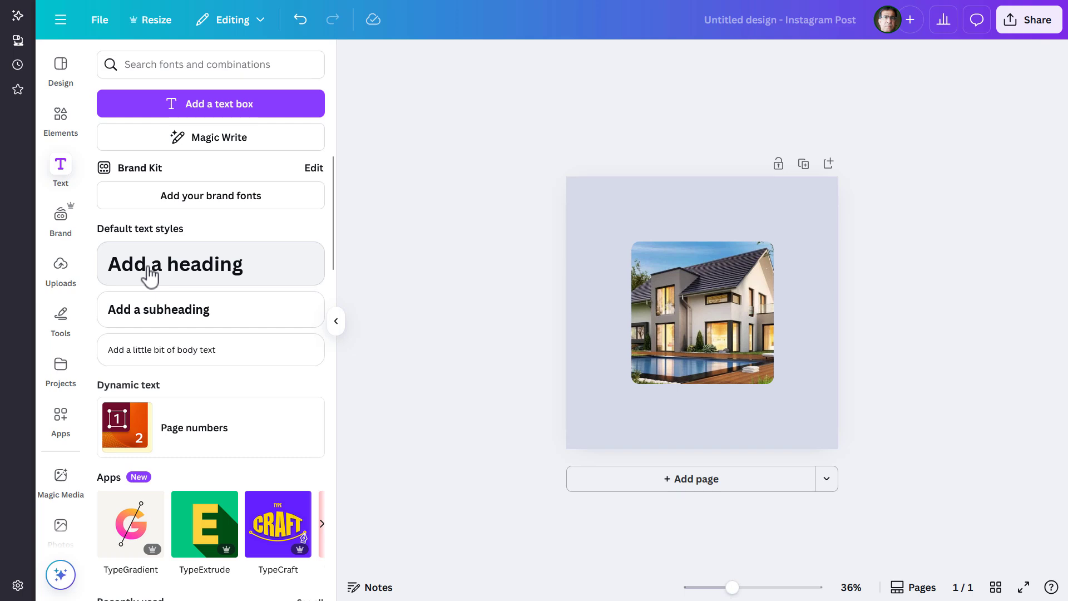
{"action": "scroll", "coordinate": [219, 312], "scroll_direction": "down", "scroll_amount": 3}
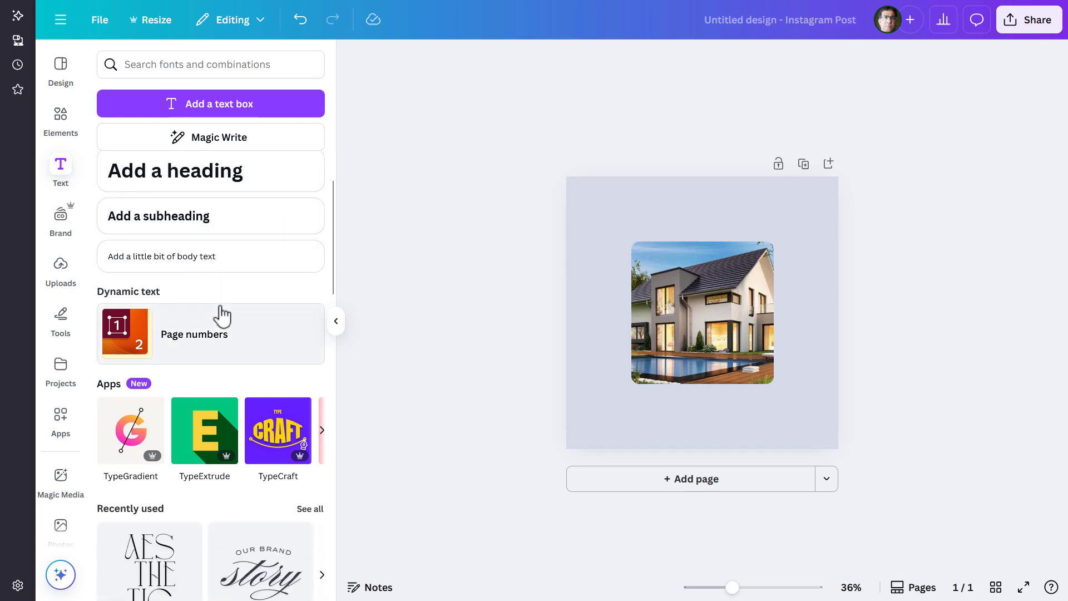
{"action": "scroll", "coordinate": [219, 313], "scroll_direction": "down", "scroll_amount": 4}
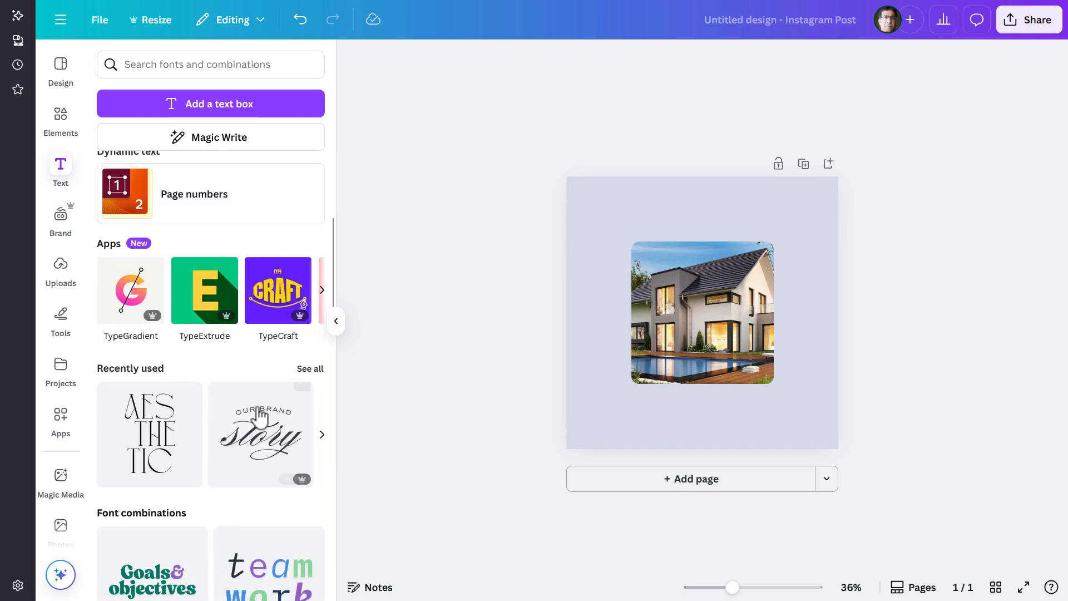
{"action": "left_click", "coordinate": [264, 441]}
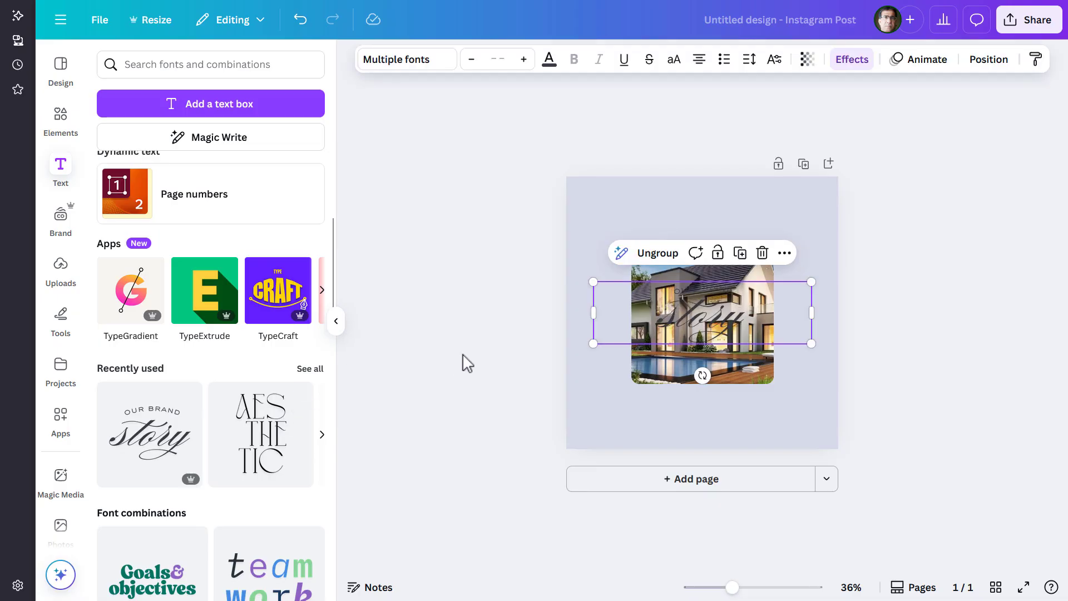
{"action": "left_click", "coordinate": [658, 253]}
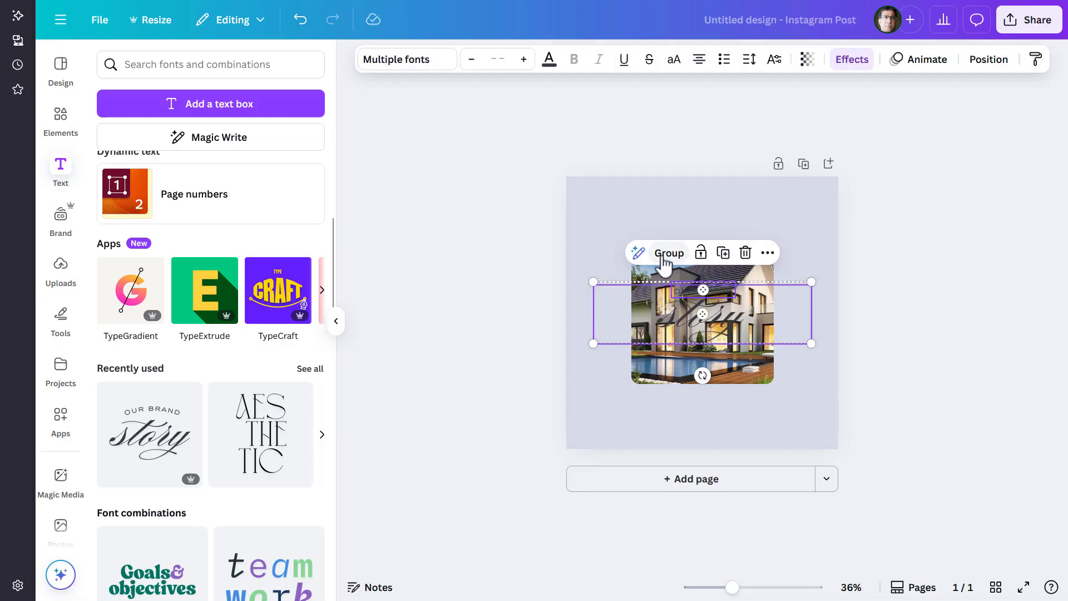
{"action": "left_click", "coordinate": [594, 252]}
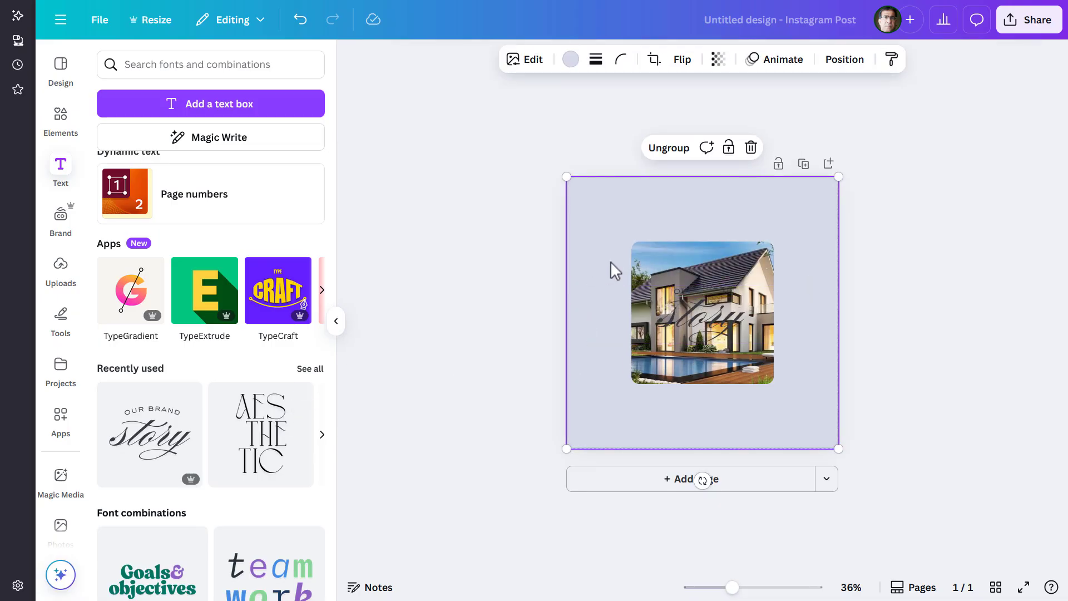
- Move the curved "OUR BRAND" text above the house photo and replace its wording with "THE UBERCOOL"
{"action": "left_click_drag", "start_coordinate": [695, 291], "coordinate": [694, 203]}
{"action": "double_click", "coordinate": [693, 204]}
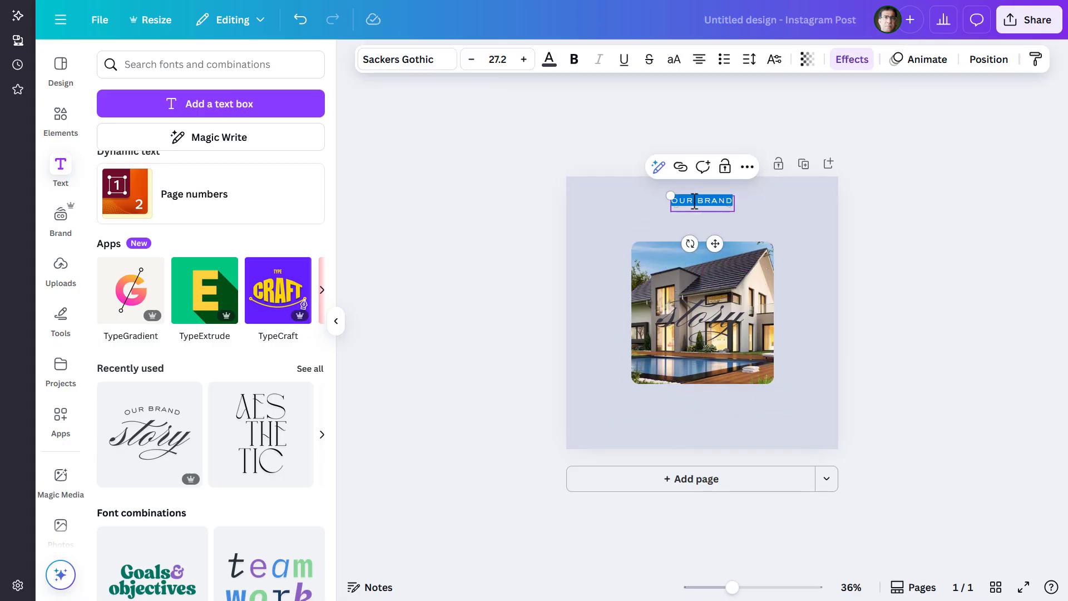
{"action": "type", "text": "THE"}
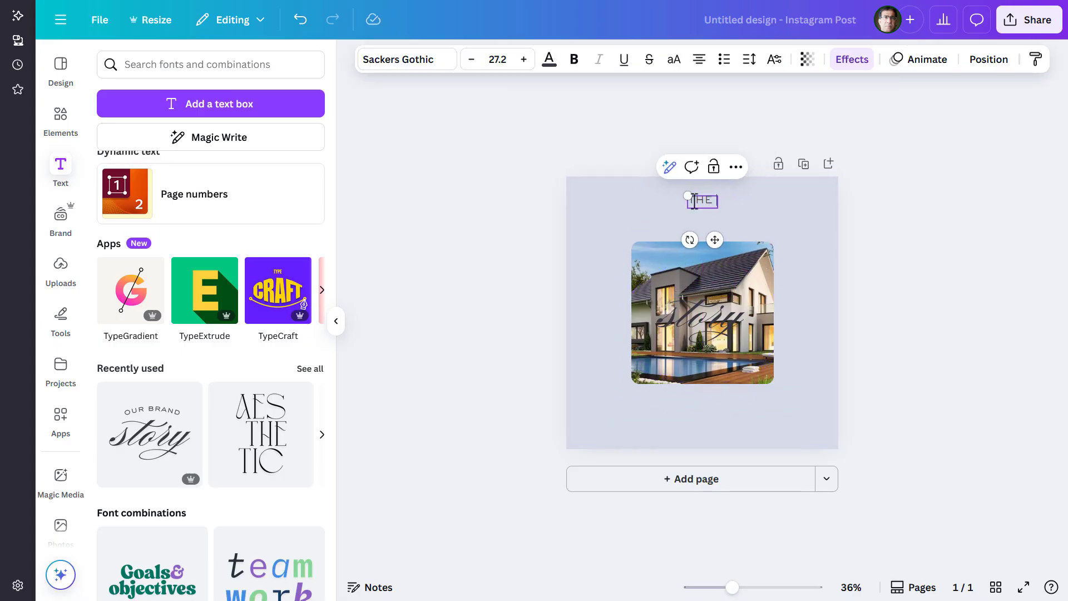
{"action": "type", "text": " UBE"}
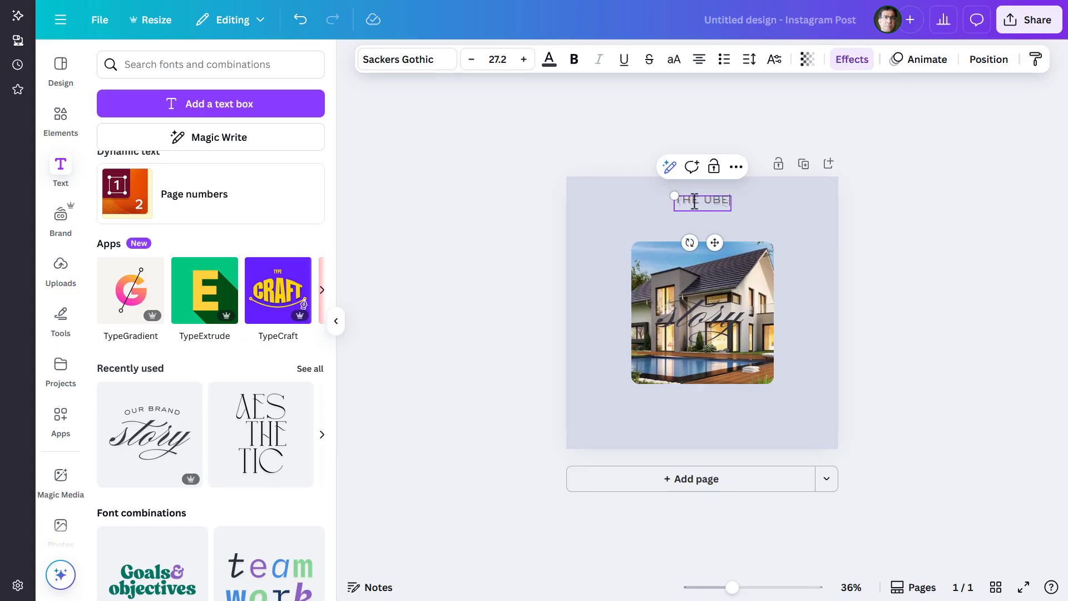
{"action": "type", "text": "RCOOL"}
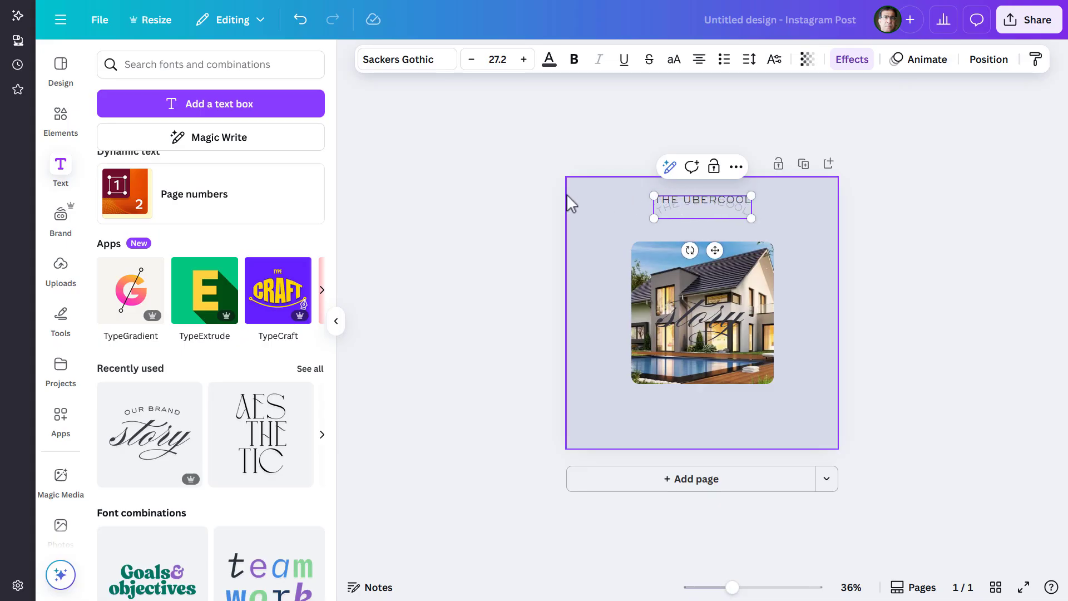
- Change the curved "THE UBERCOOL" text to the Balgin expanded font at size 18
{"action": "left_click", "coordinate": [419, 70]}
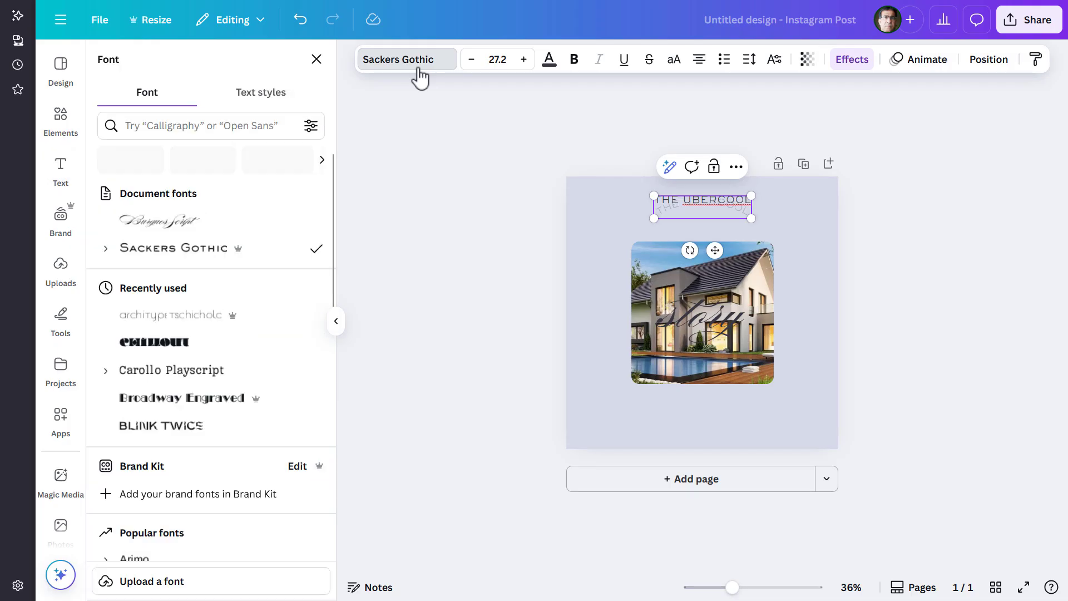
{"action": "left_click", "coordinate": [216, 132]}
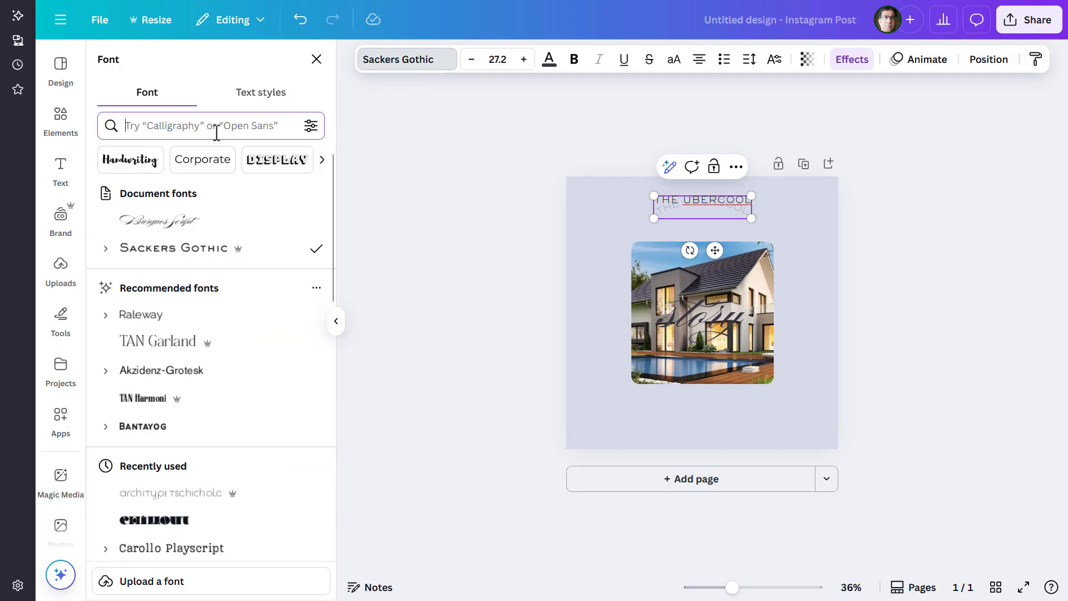
{"action": "type", "text": "BALGIN"}
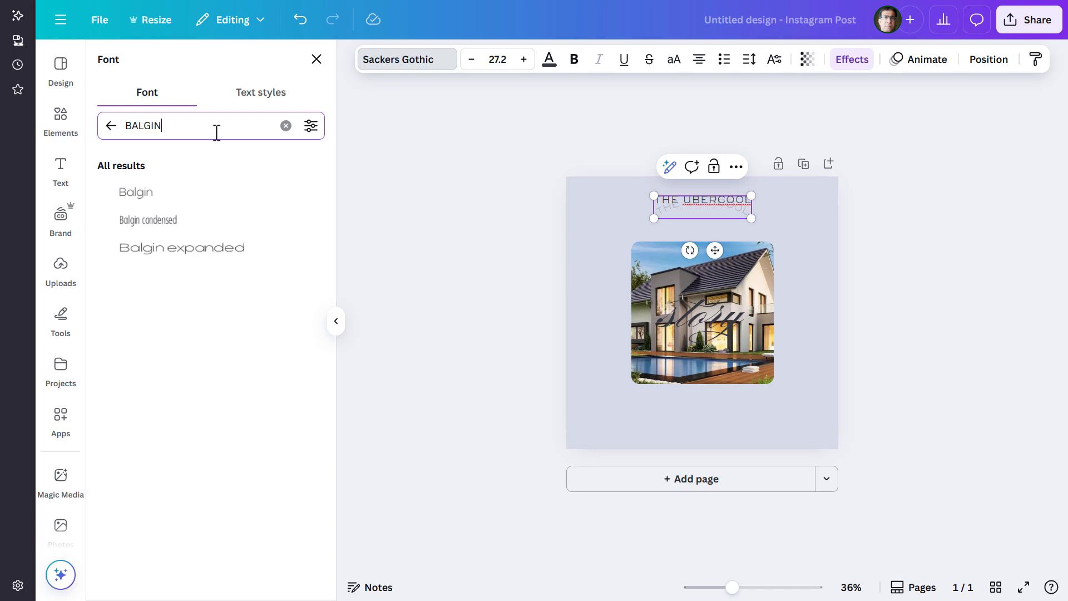
{"action": "left_click", "coordinate": [201, 254]}
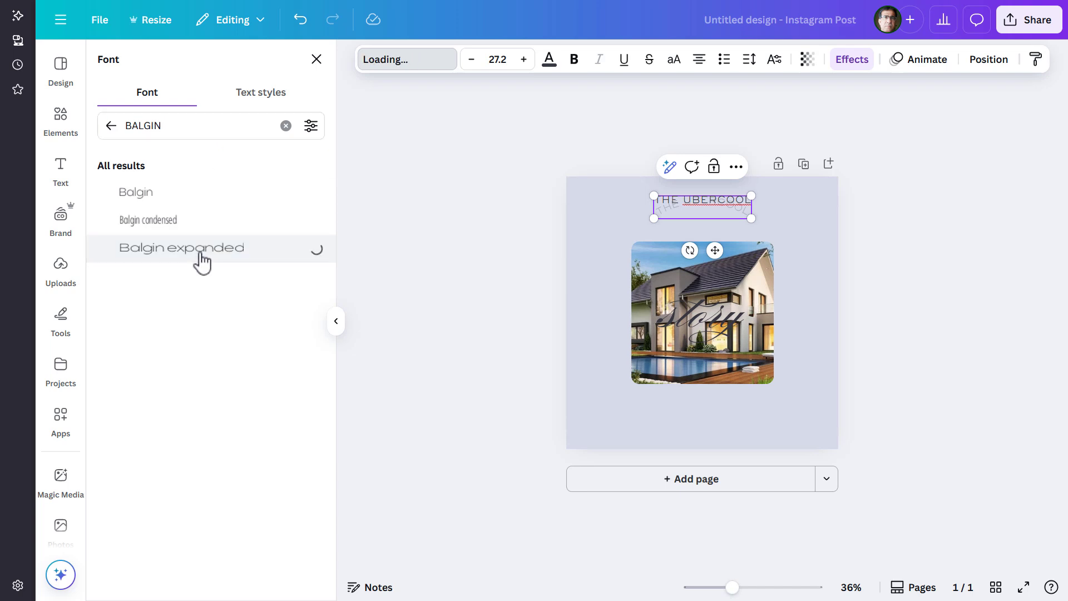
{"action": "left_click", "coordinate": [499, 58]}
{"action": "type", "text": "18"}
{"action": "key", "text": "Return"}
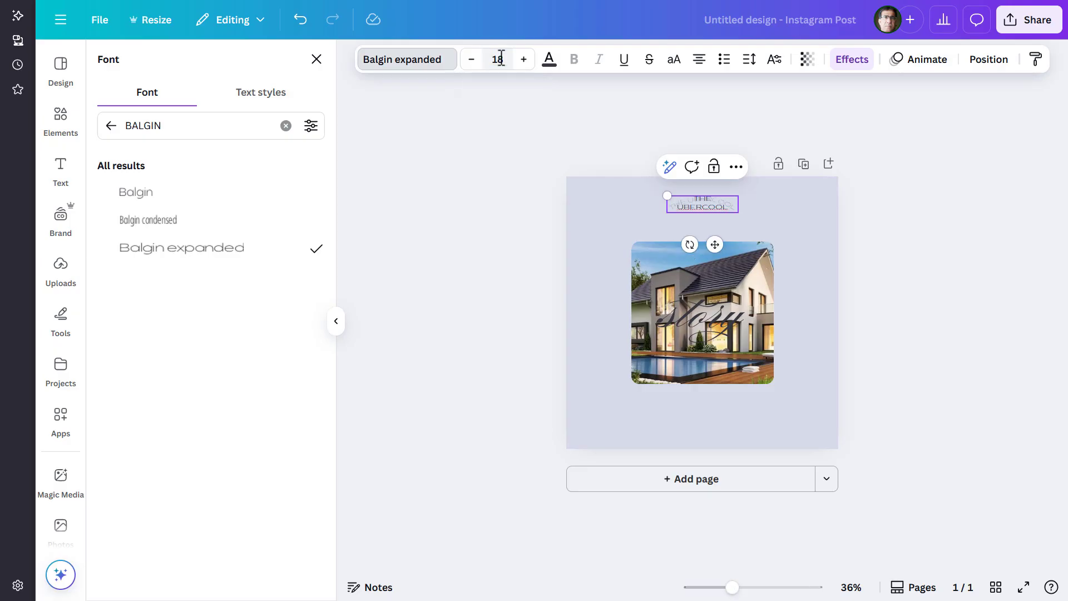
- Set the letter spacing of the curved "THE UBERCOOL" text to 200
{"action": "left_click", "coordinate": [751, 60]}
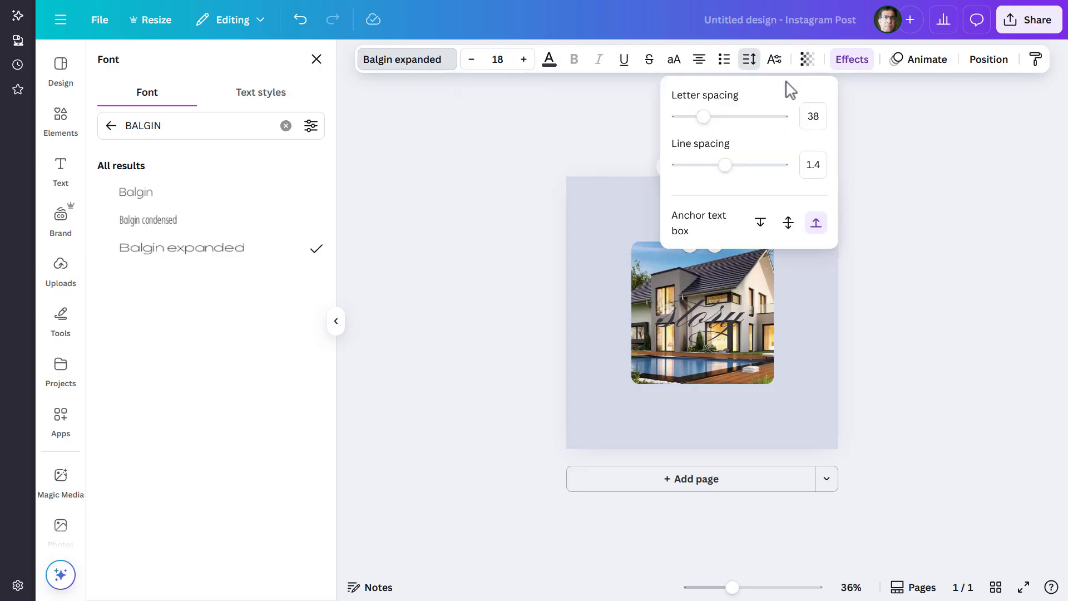
{"action": "left_click", "coordinate": [814, 117]}
{"action": "key", "text": "Return"}
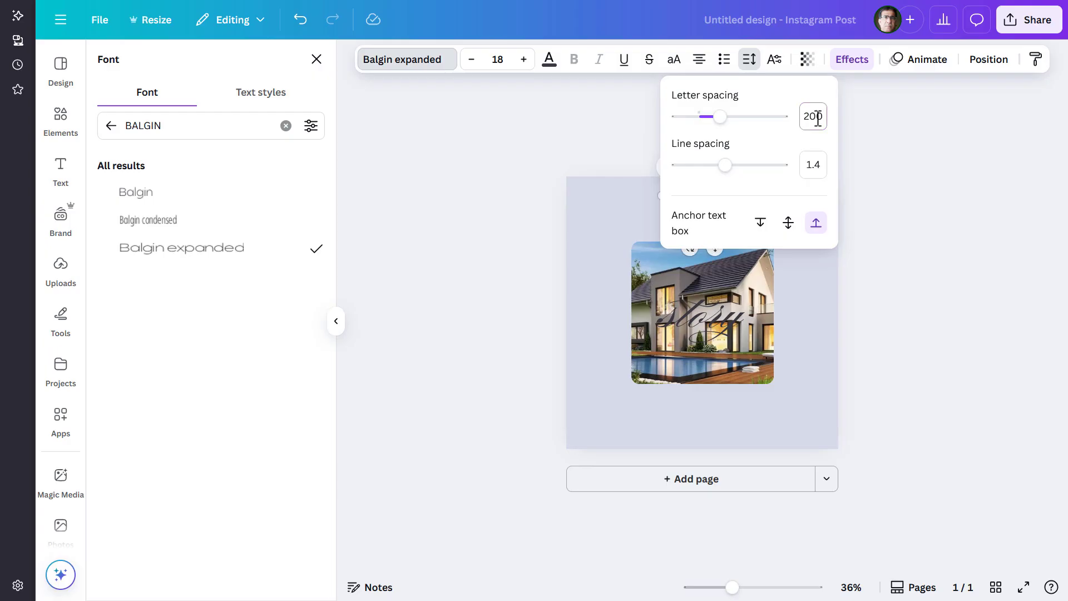
{"action": "left_click", "coordinate": [541, 269]}
{"action": "left_click", "coordinate": [540, 269]}
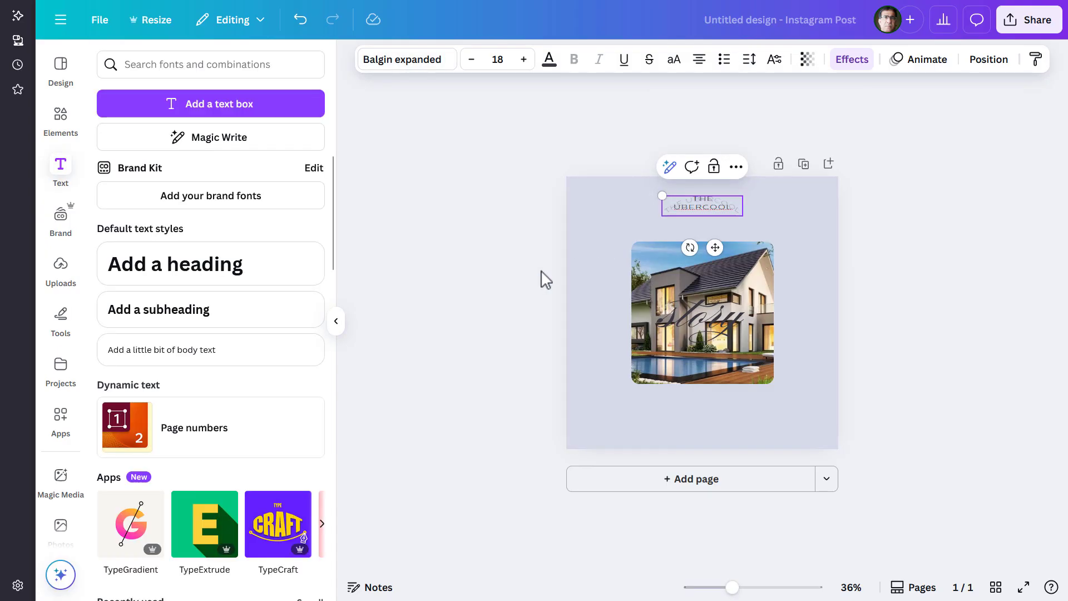
{"action": "left_click", "coordinate": [540, 269]}
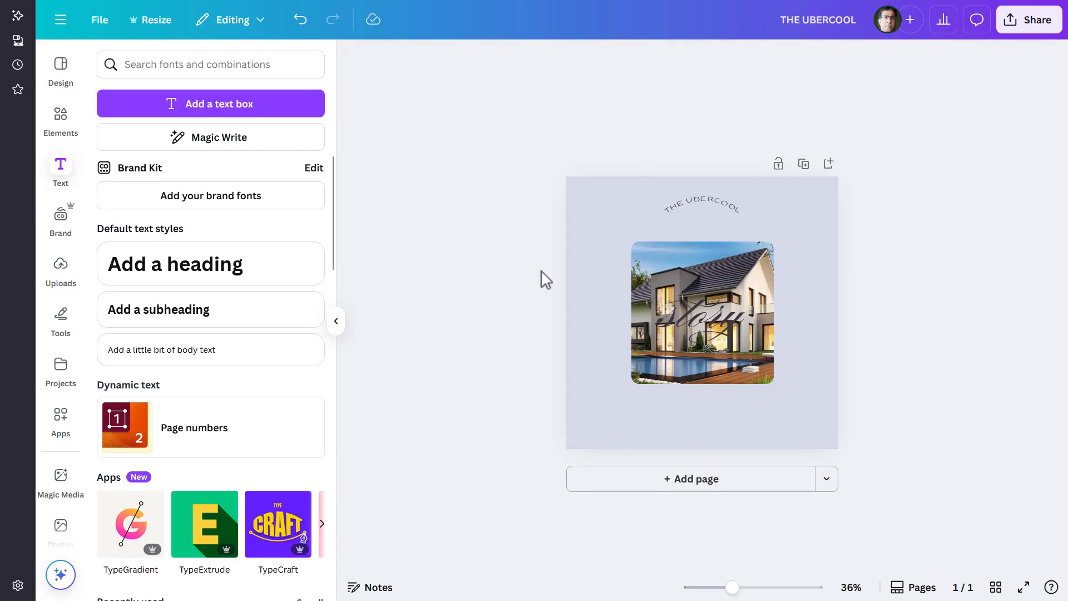
{"action": "left_click", "coordinate": [693, 207]}
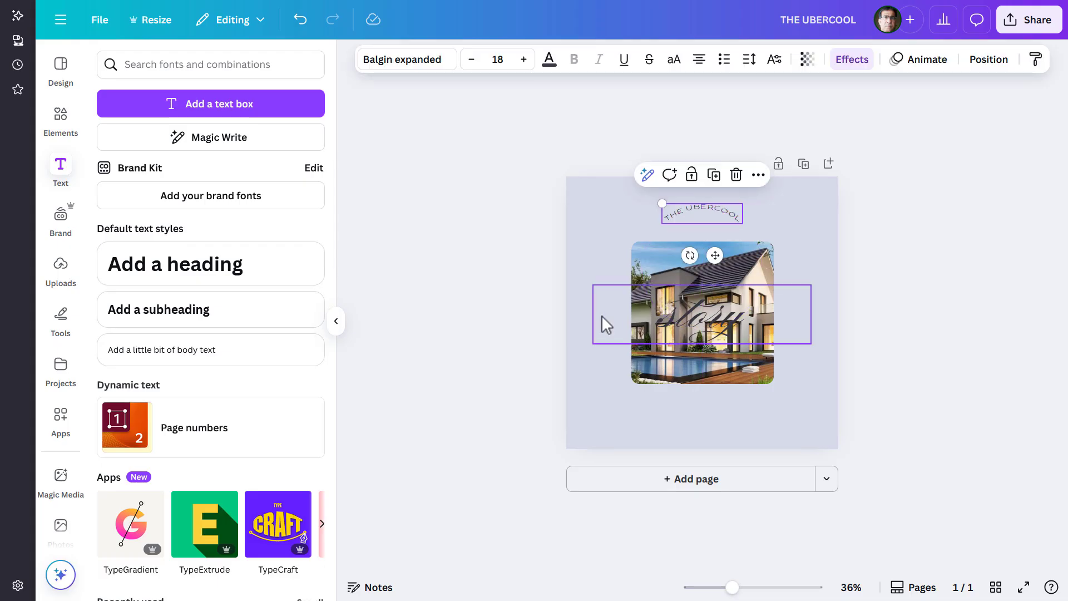
- Move the "story" script text up to just below the curved text's arc and replace its wording with "houses"
{"action": "left_click", "coordinate": [575, 315]}
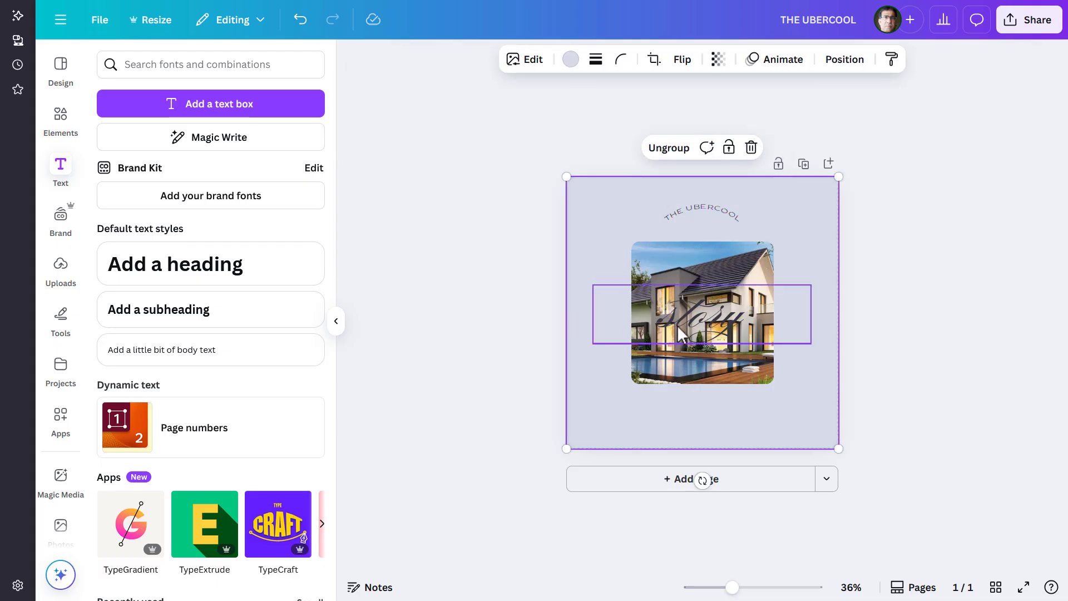
{"action": "left_click_drag", "start_coordinate": [692, 323], "coordinate": [696, 228]}
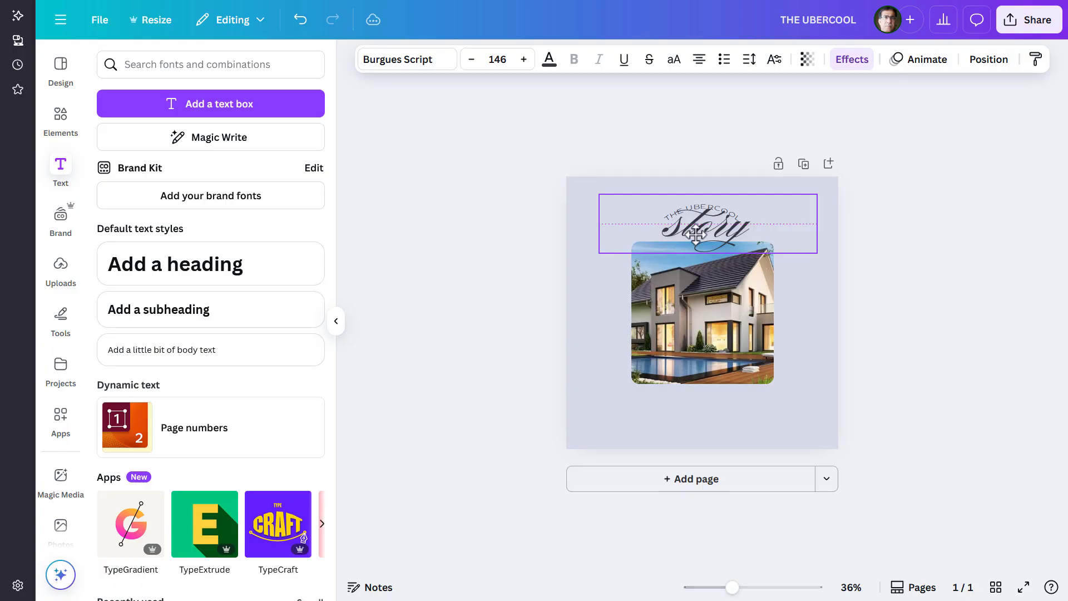
{"action": "double_click", "coordinate": [698, 236]}
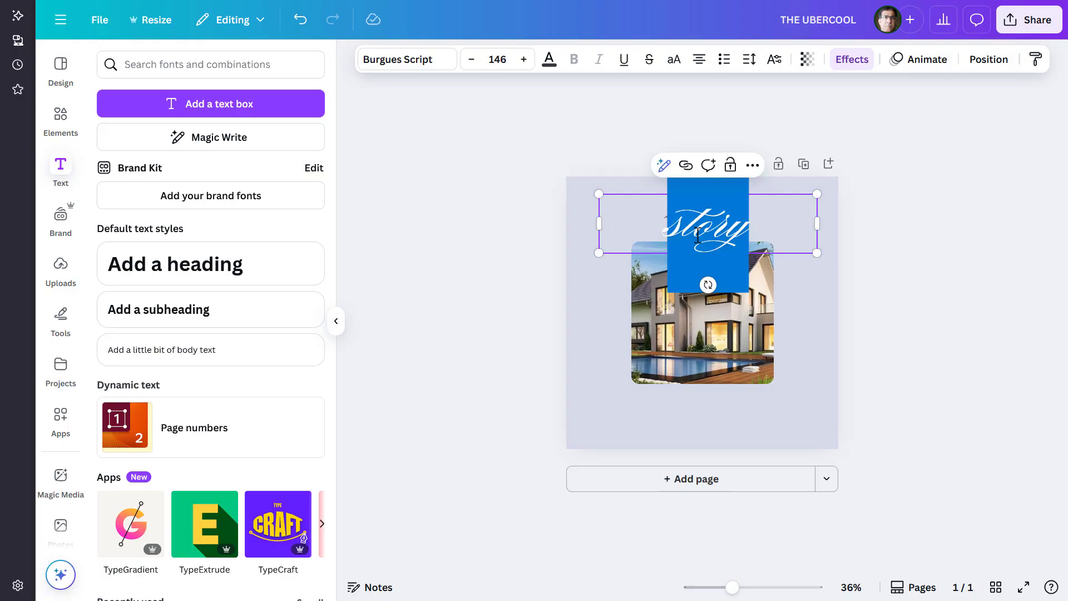
{"action": "key", "text": "BackSpace"}
{"action": "type", "text": "houses"}
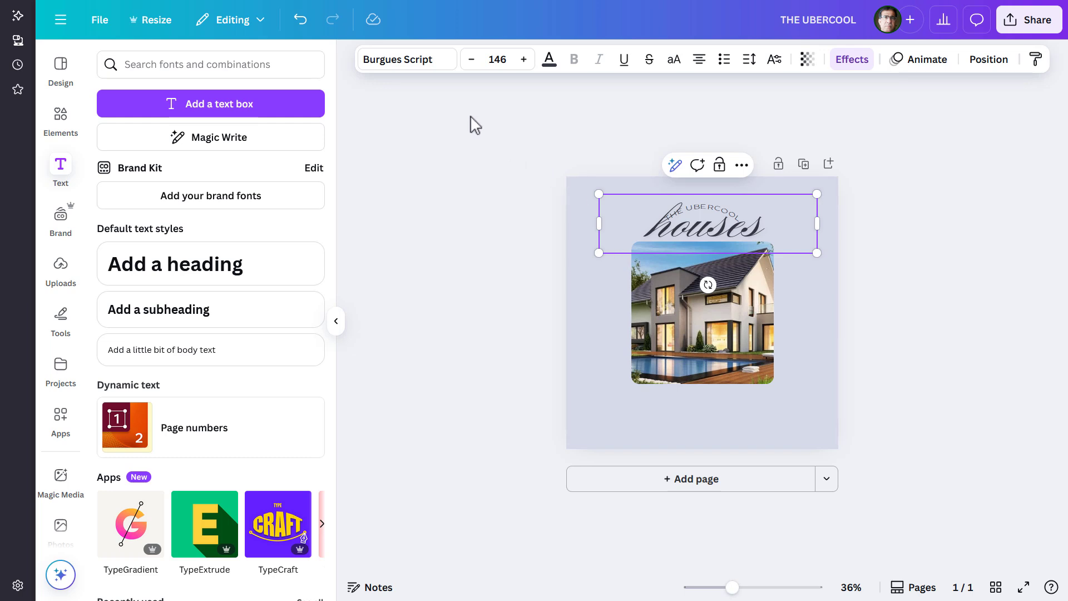
- Change the "houses" text to the recently used Architype Tschichold font and switch it to uppercase
{"action": "left_click", "coordinate": [438, 63]}
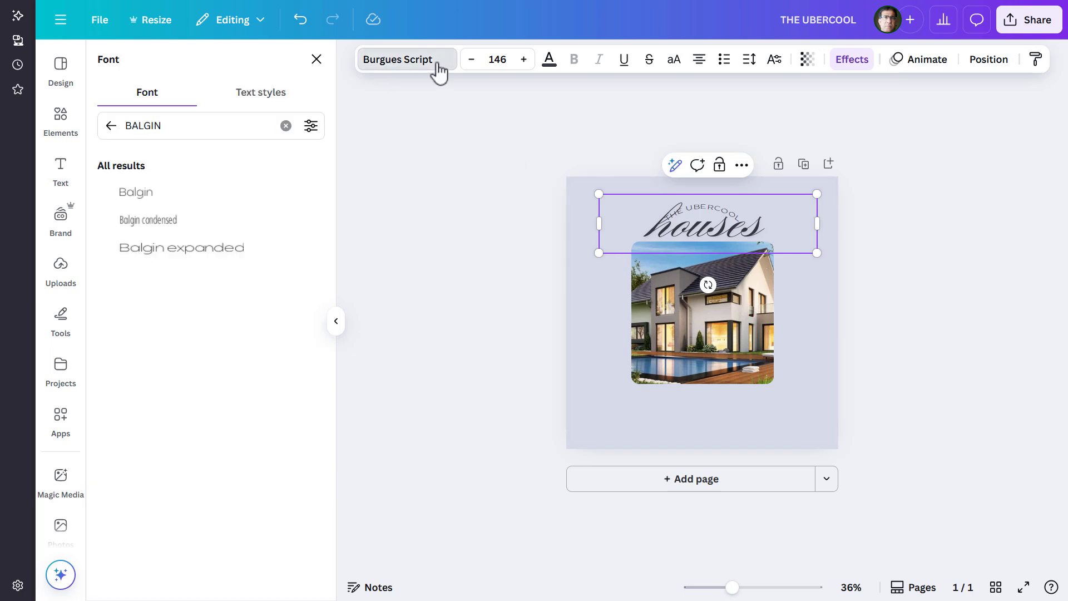
{"action": "left_click", "coordinate": [111, 132]}
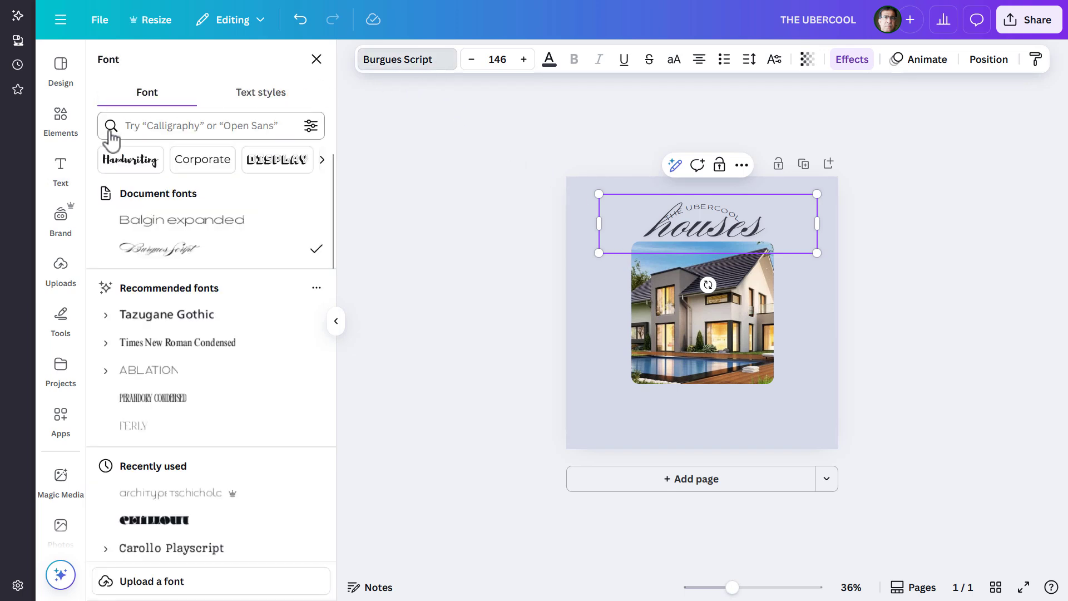
{"action": "scroll", "coordinate": [233, 254], "scroll_direction": "down", "scroll_amount": 2}
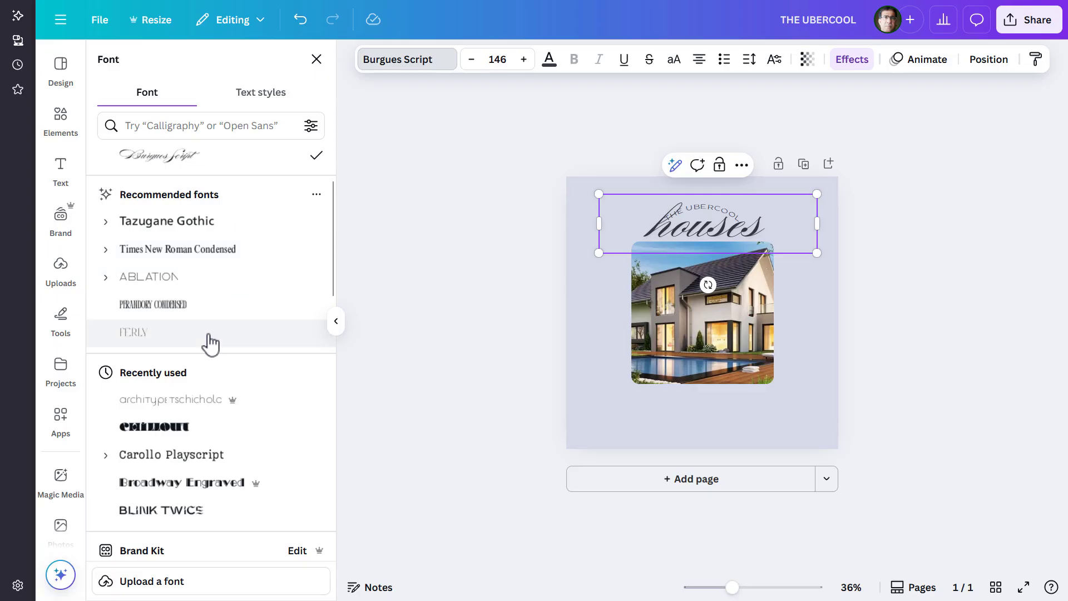
{"action": "left_click", "coordinate": [199, 411]}
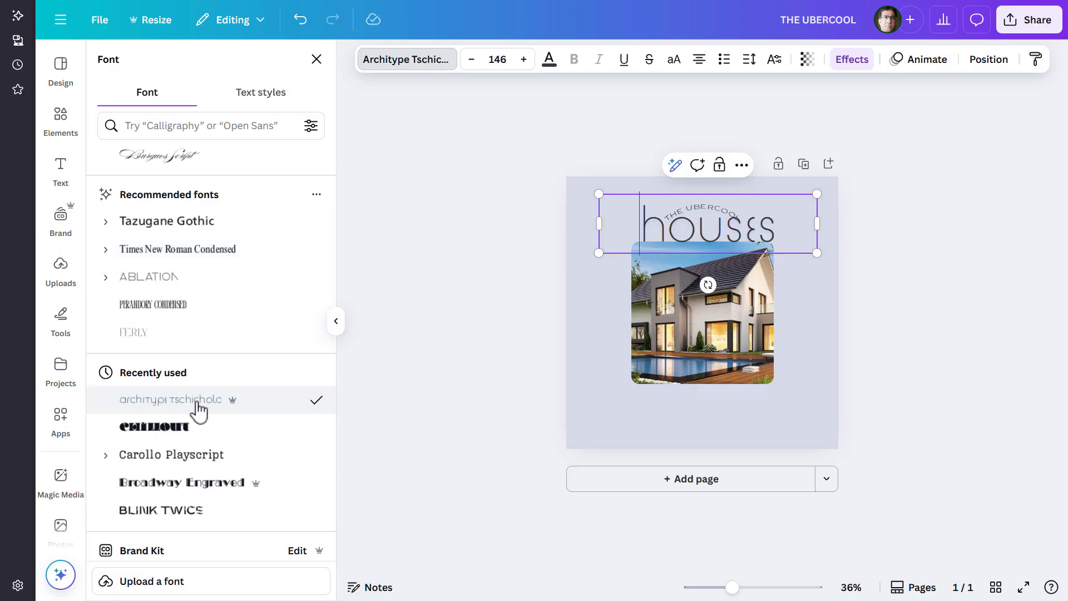
{"action": "left_click", "coordinate": [677, 66]}
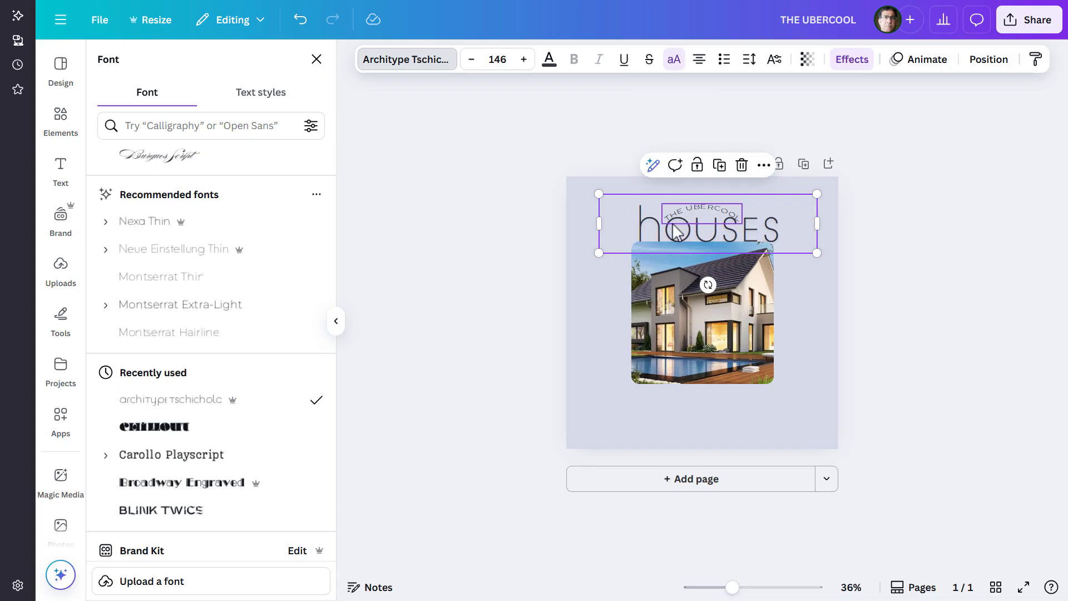
- Set the "HOUSES" text to size 120 with a letter spacing of -60
{"action": "left_click", "coordinate": [504, 62]}
{"action": "type", "text": "120"}
{"action": "key", "text": "Return"}
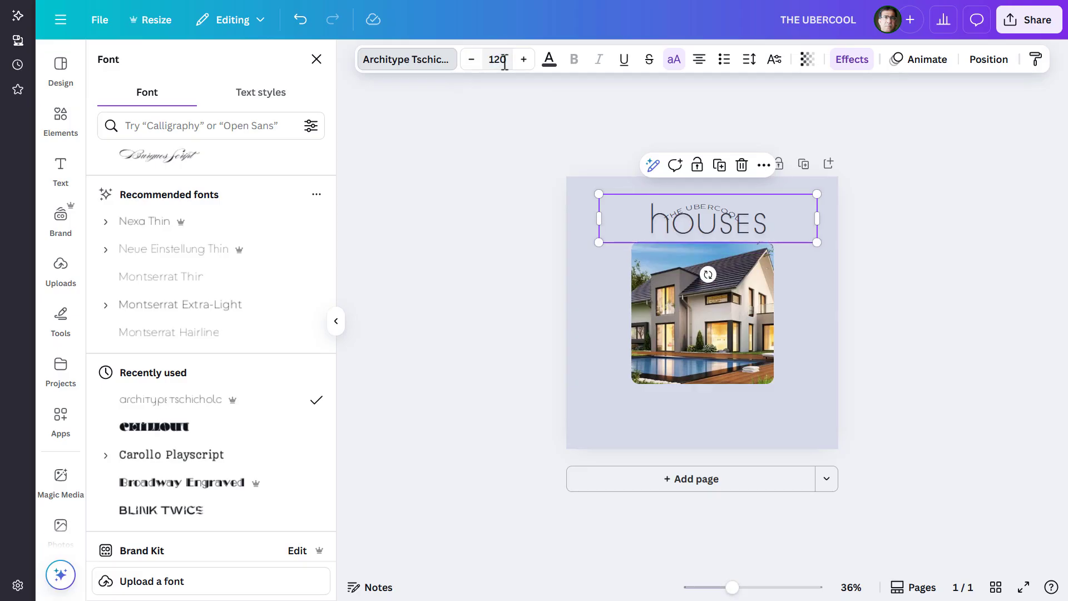
{"action": "left_click", "coordinate": [751, 67]}
{"action": "left_click", "coordinate": [807, 119]}
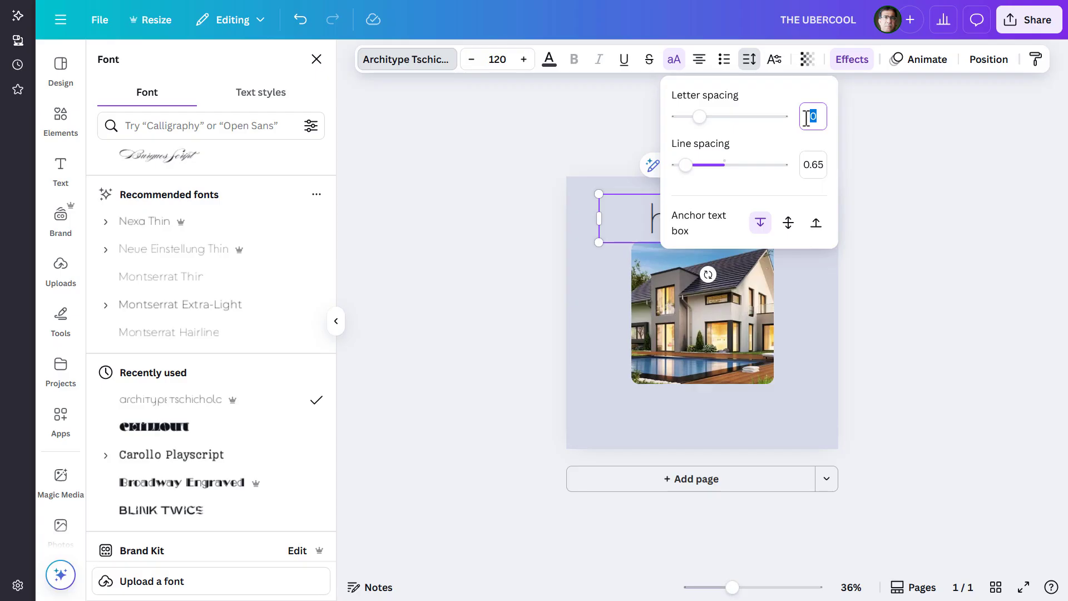
{"action": "type", "text": "-60"}
{"action": "key", "text": "Return"}
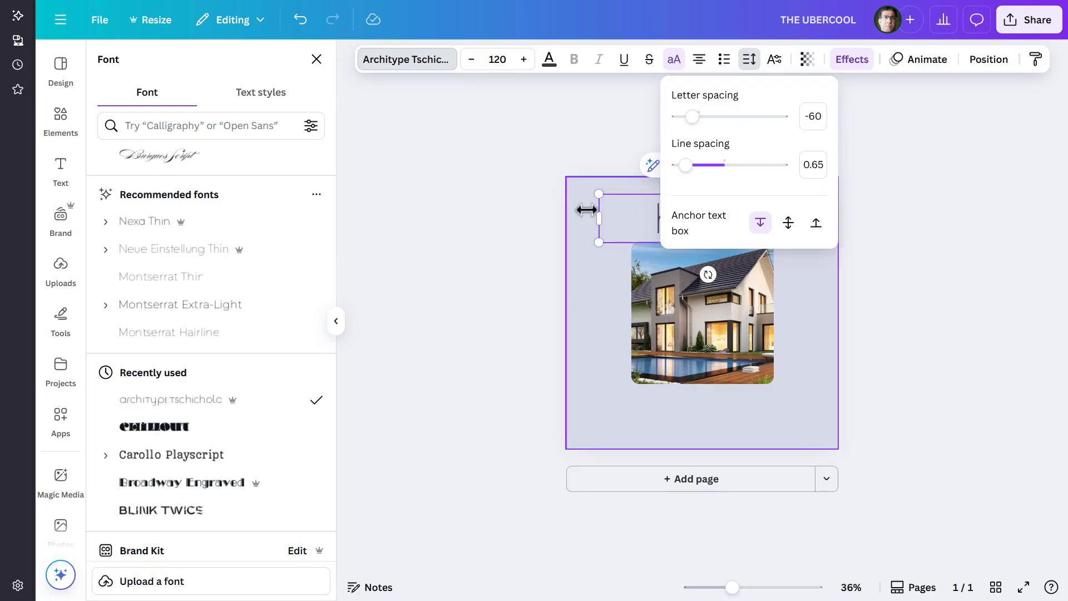
- Center the "HOUSES" text horizontally on the page
{"action": "left_click", "coordinate": [982, 71]}
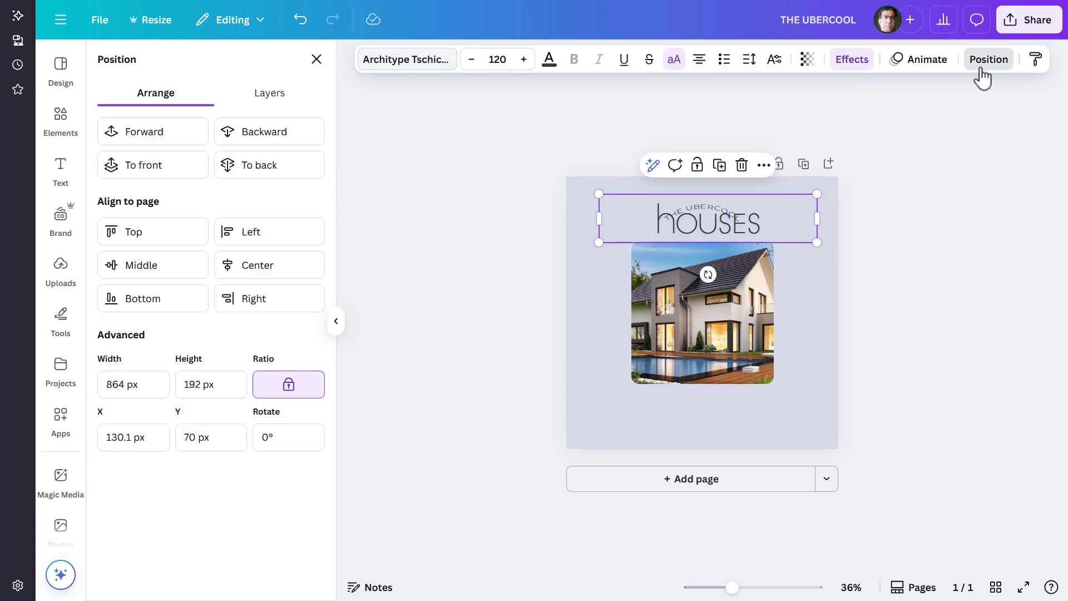
{"action": "left_click", "coordinate": [304, 278]}
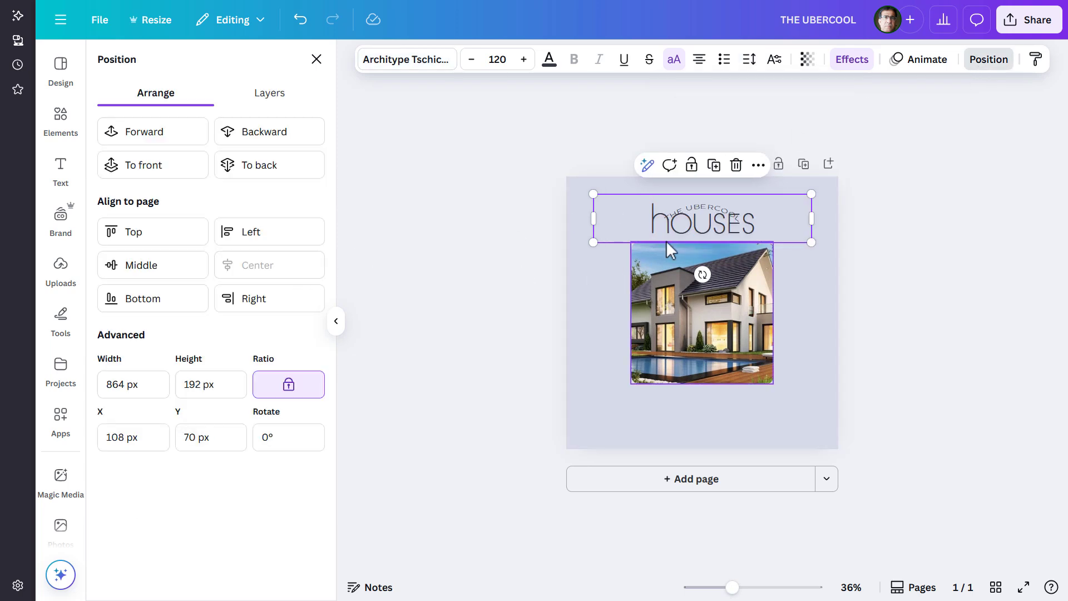
- Lower the "HOUSES" text onto the photo's top edge and set the curved "THE UBERCOOL" text to size 24
{"action": "left_click_drag", "start_coordinate": [671, 233], "coordinate": [672, 249]}
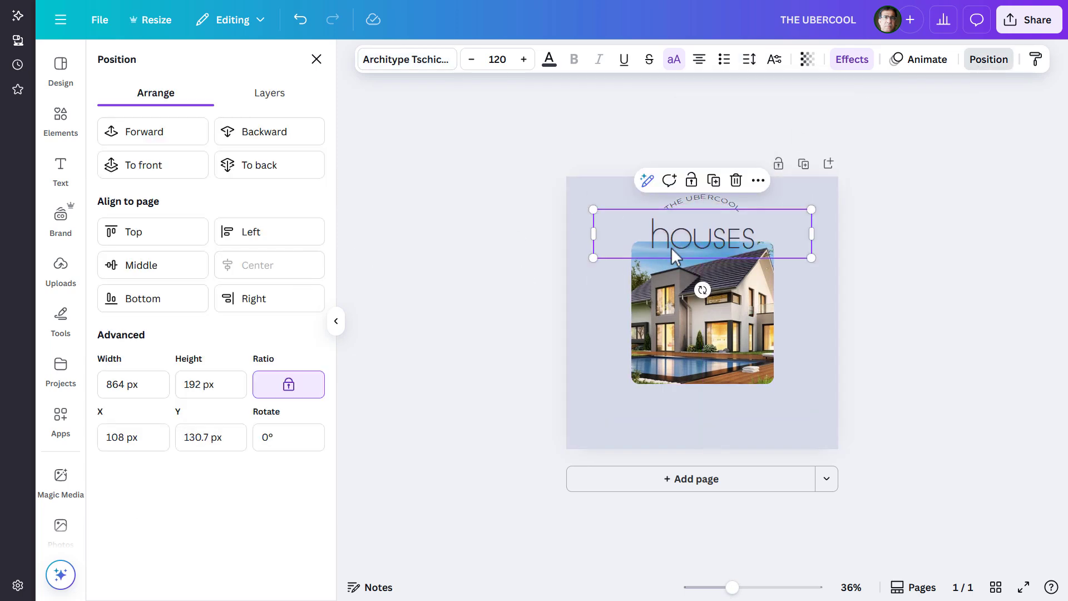
{"action": "left_click", "coordinate": [686, 203]}
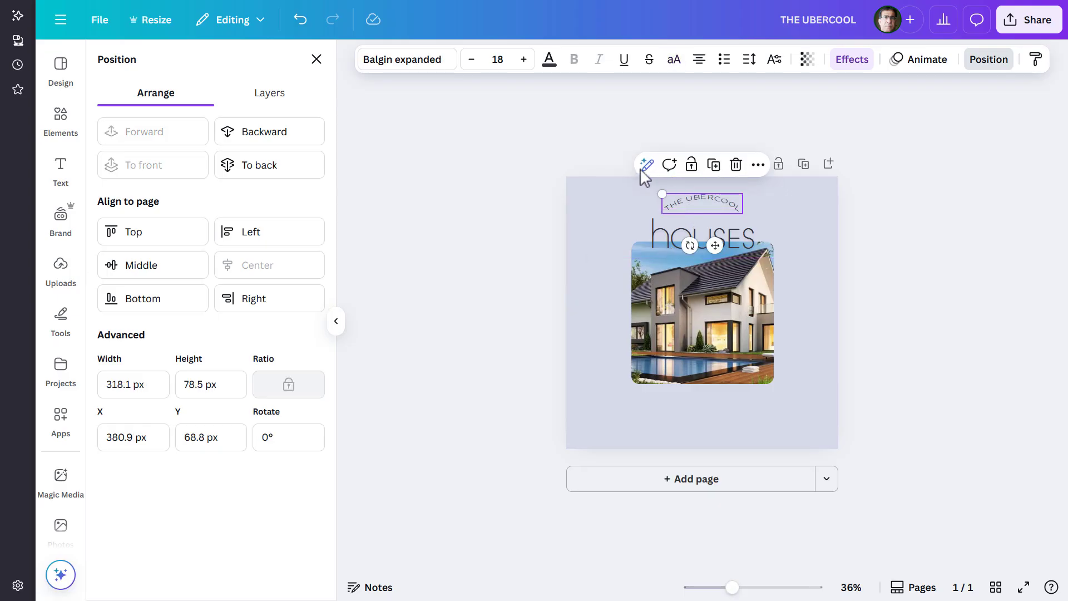
{"action": "left_click", "coordinate": [510, 60]}
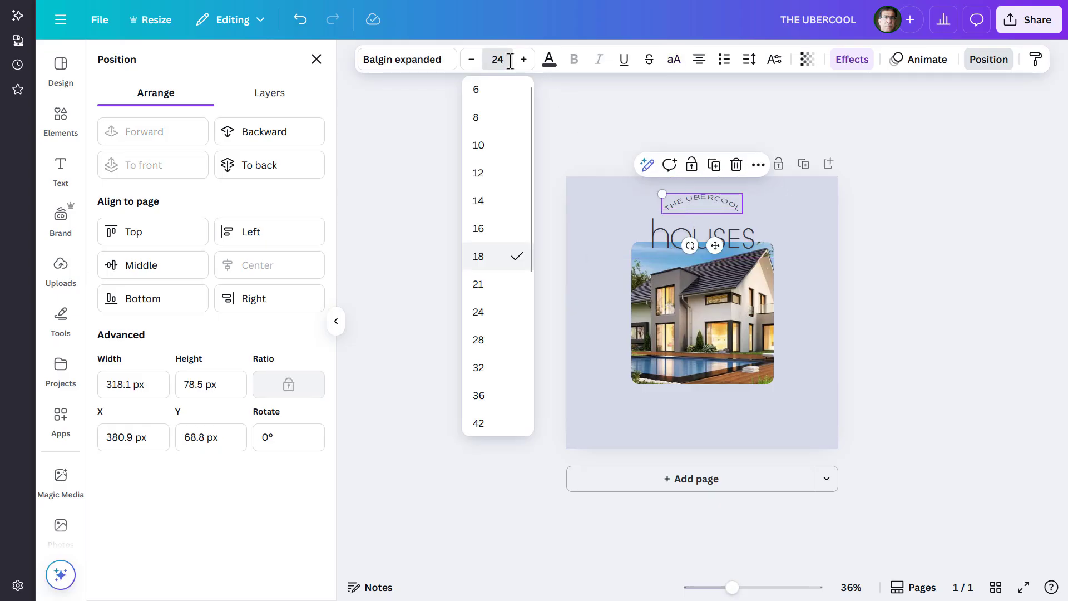
{"action": "key", "text": "Return"}
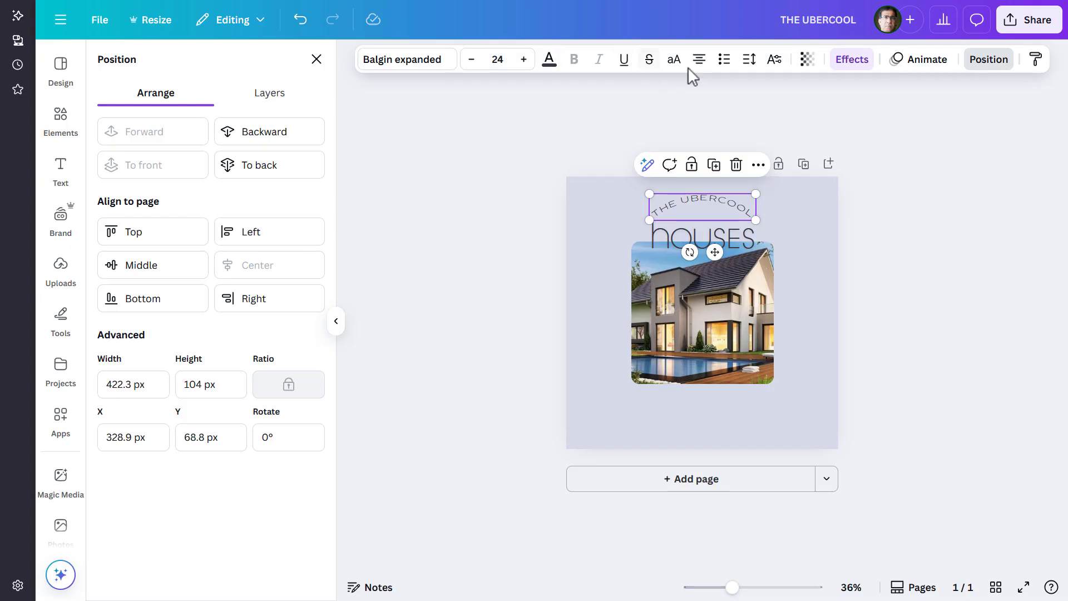
- Set the curved text's letter spacing to 90 and apply the Lift effect to it
{"action": "left_click", "coordinate": [750, 61]}
{"action": "double_click", "coordinate": [826, 119]}
{"action": "type", "text": "90"}
{"action": "key", "text": "Return"}
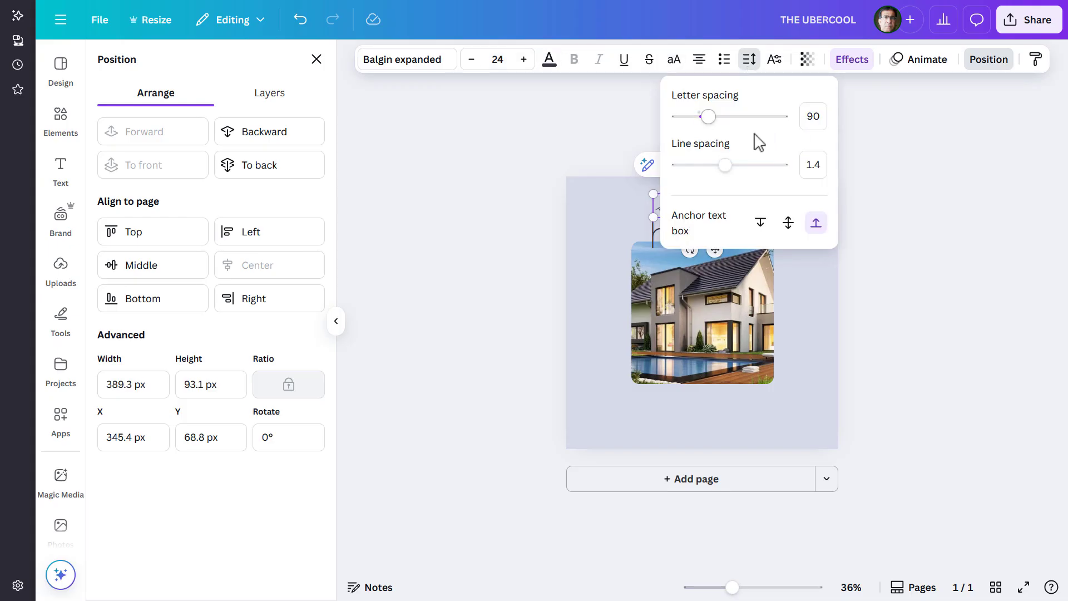
{"action": "left_click", "coordinate": [852, 62]}
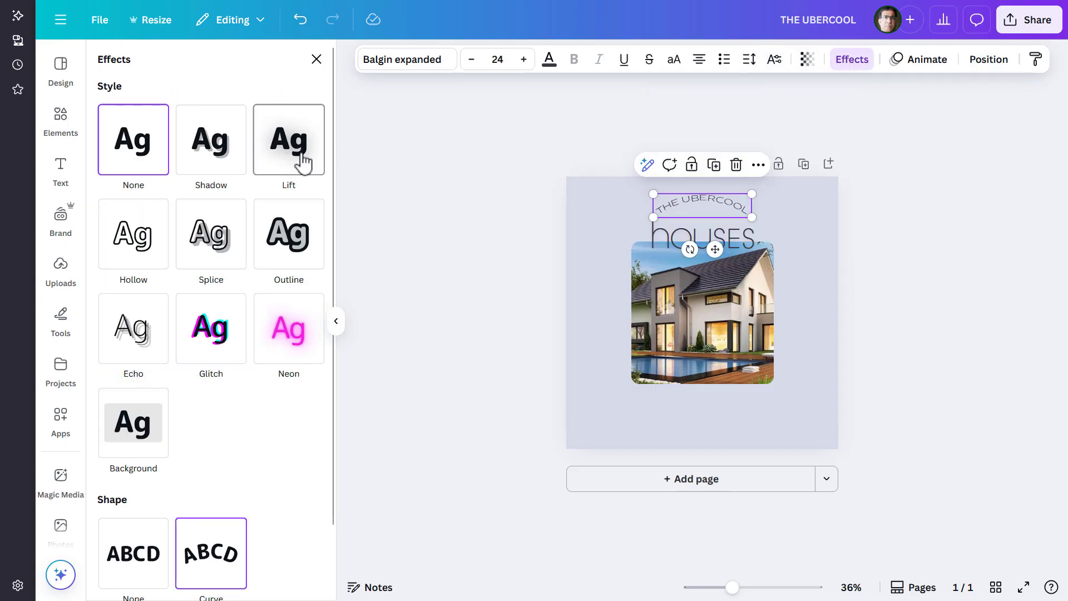
{"action": "left_click", "coordinate": [300, 161]}
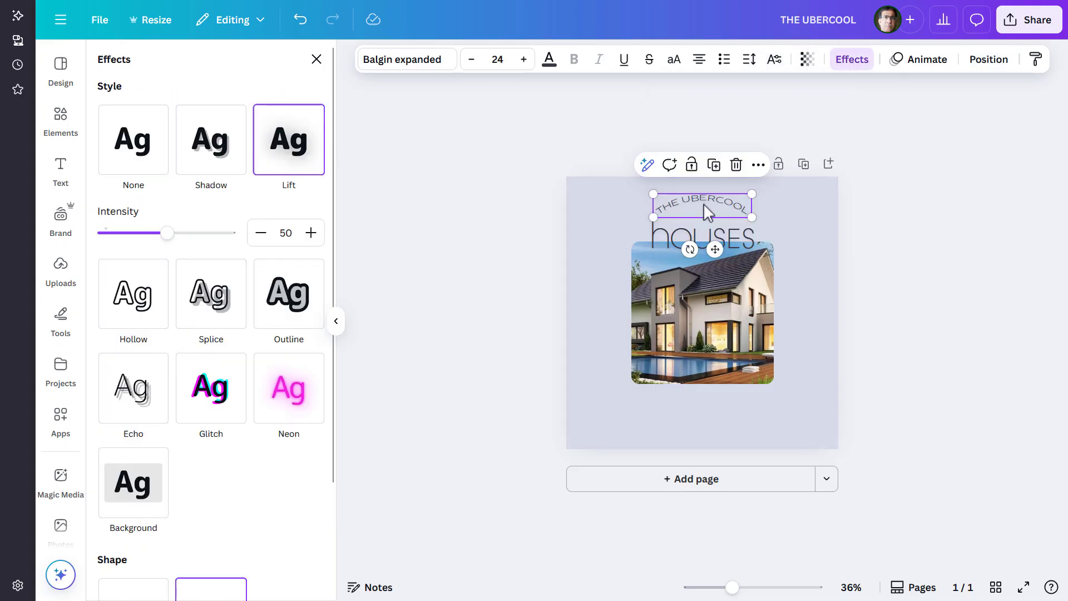
- Move the curved text down close to "HOUSES", and shift both title texts slightly up over the photo's top edge
{"action": "mouse_move", "coordinate": [703, 202]}
{"action": "left_mouse_down"}
{"action": "mouse_move", "coordinate": [703, 219]}
{"action": "mouse_move", "coordinate": [694, 217]}
{"action": "left_mouse_up"}
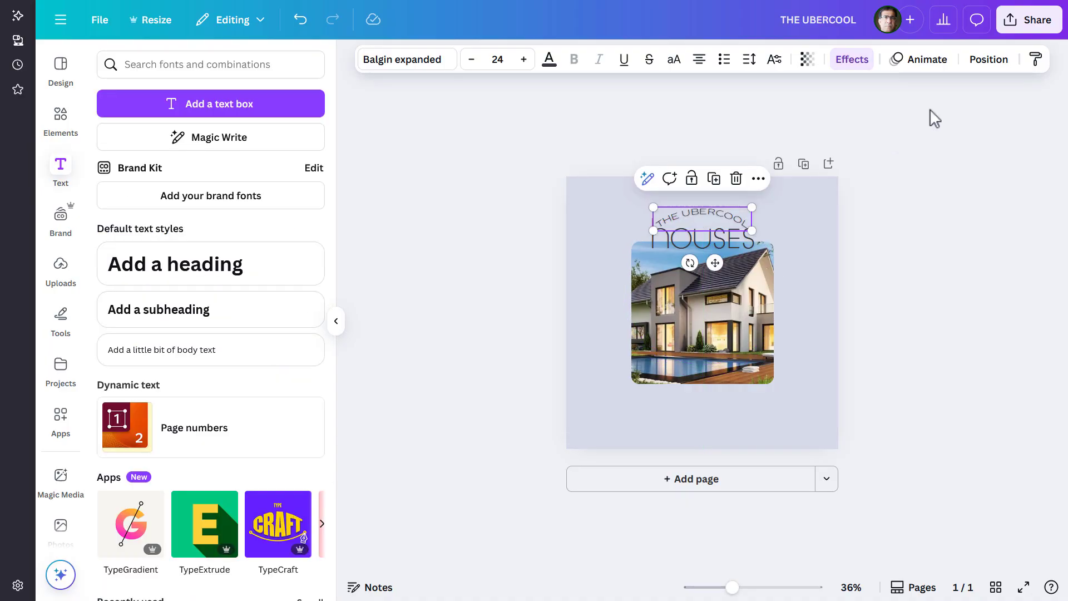
{"action": "left_click", "coordinate": [985, 61]}
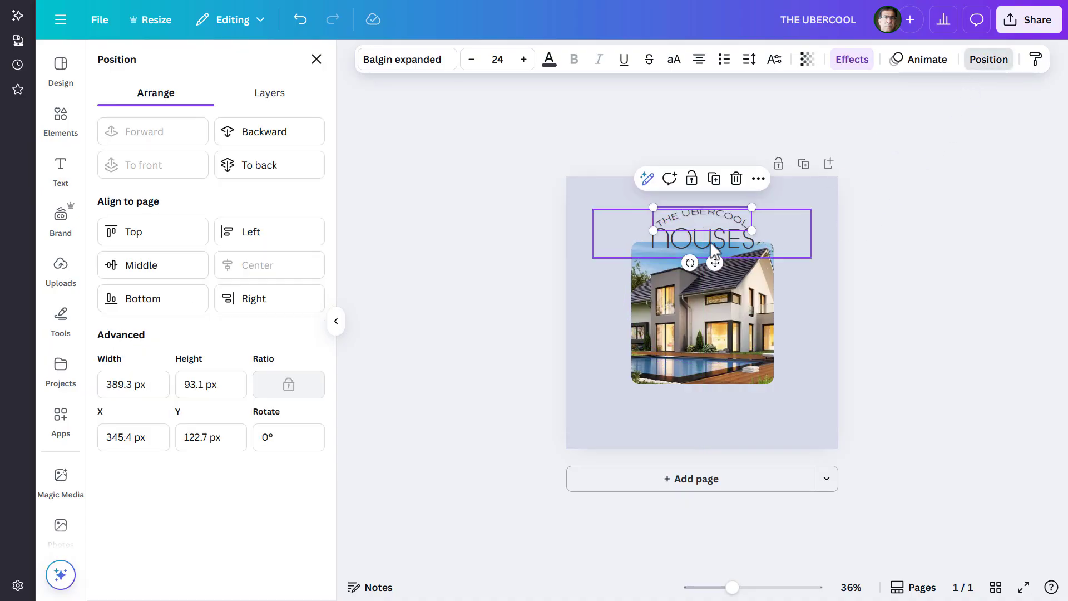
{"action": "left_click", "coordinate": [699, 256], "text": "shift"}
{"action": "left_click", "coordinate": [927, 248]}
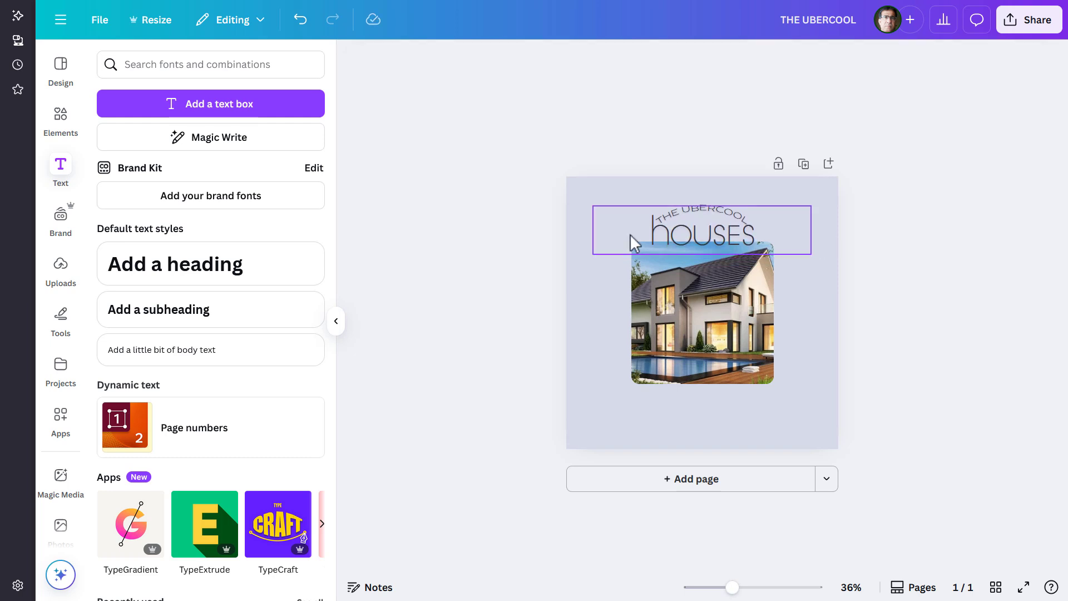
- Add the recently used "LEARN MORE" button graphic and recolor its light blue parts to dark blue
{"action": "left_click", "coordinate": [68, 123]}
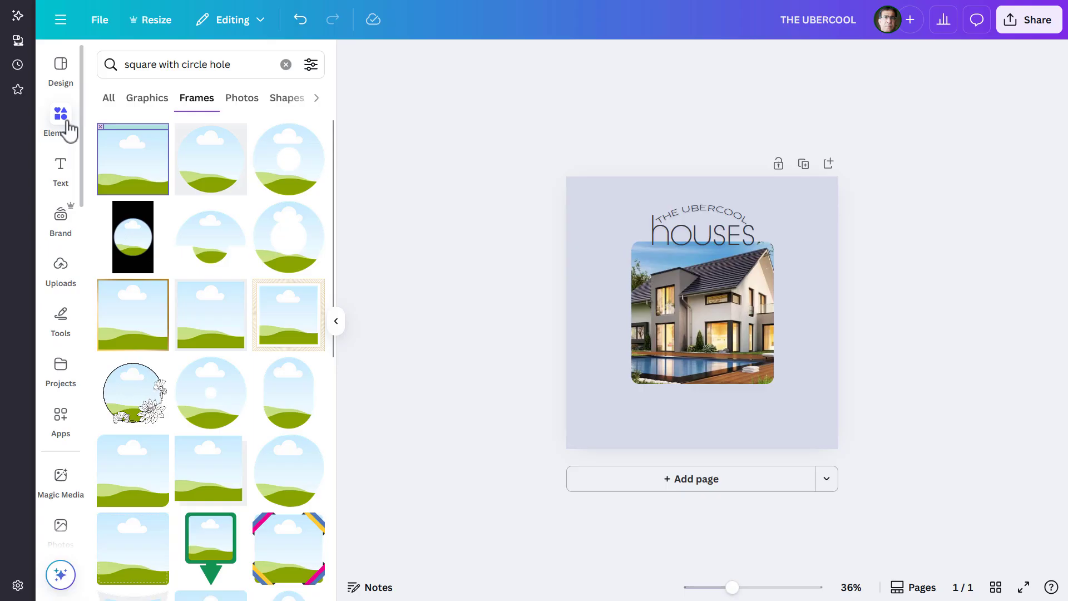
{"action": "left_click", "coordinate": [286, 64]}
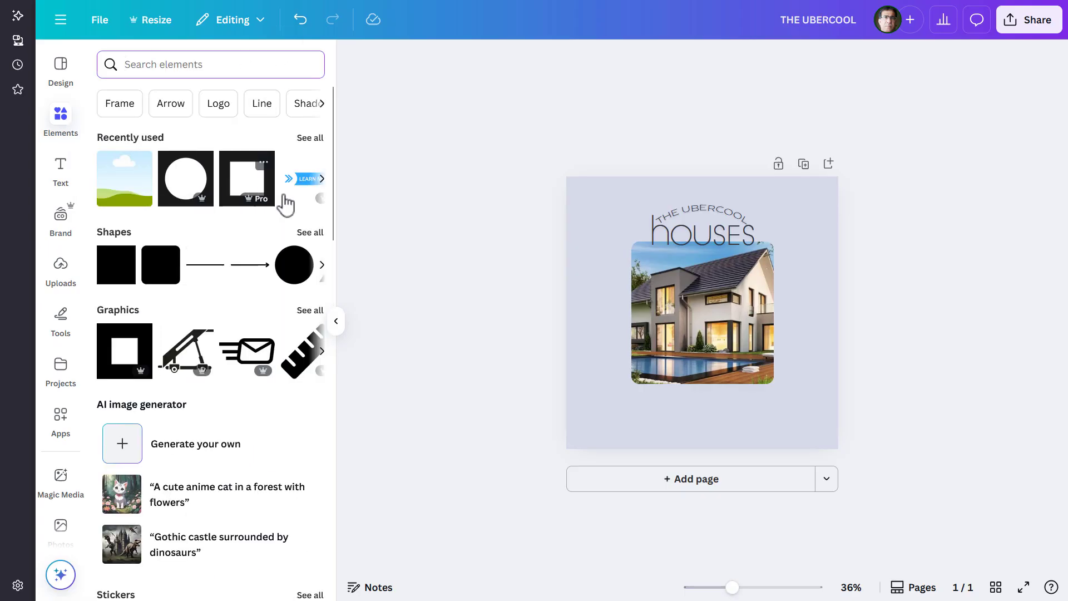
{"action": "left_click", "coordinate": [305, 189]}
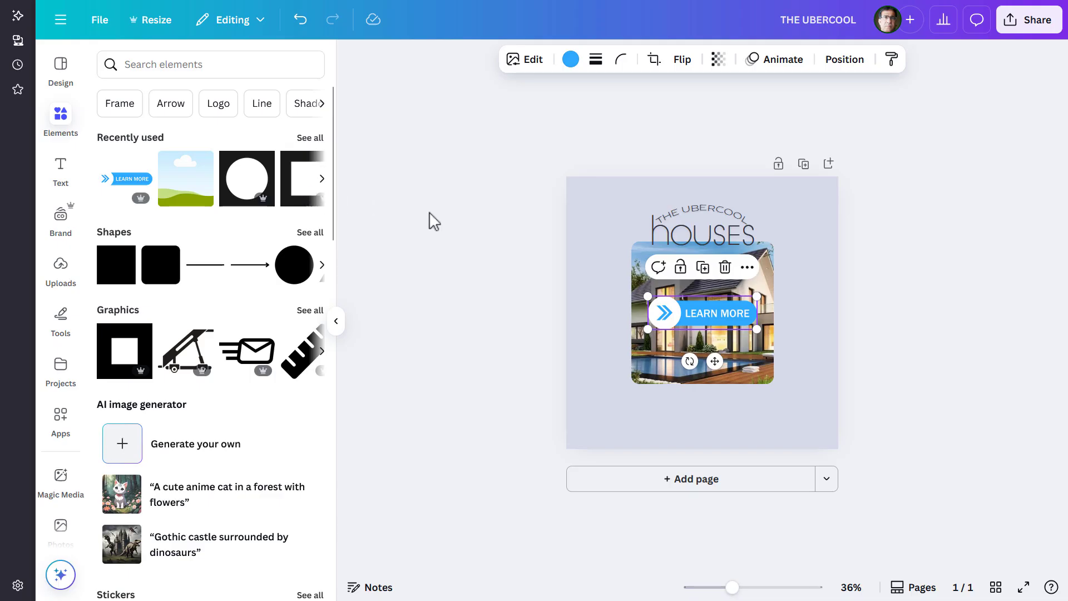
{"action": "left_click", "coordinate": [560, 59]}
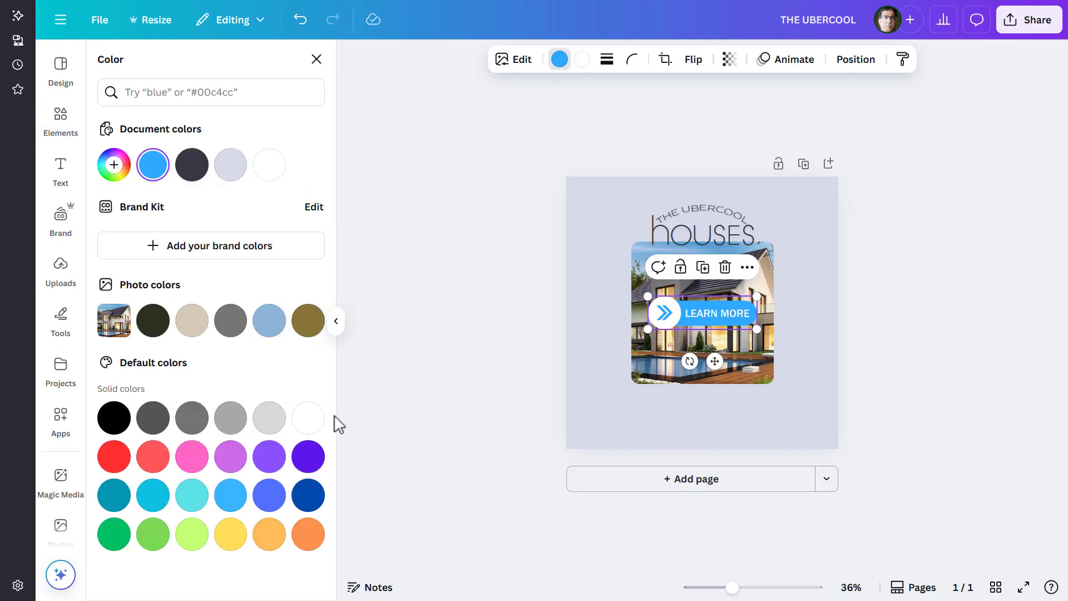
{"action": "left_click", "coordinate": [308, 494]}
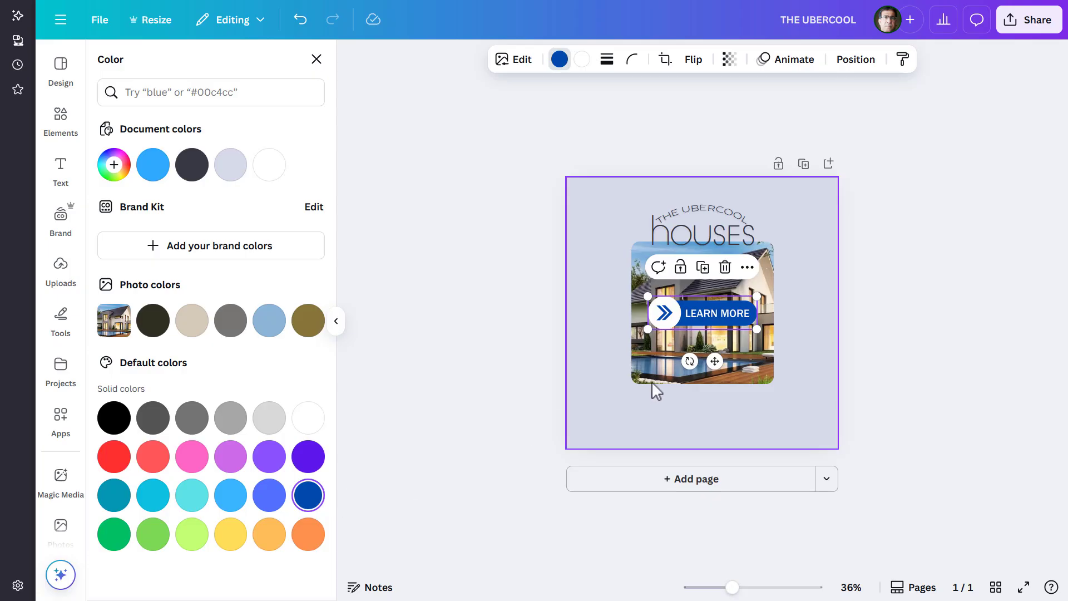
- Shrink the "LEARN MORE" button and place it centered just below the house photo
{"action": "left_click_drag", "start_coordinate": [649, 328], "coordinate": [699, 409]}
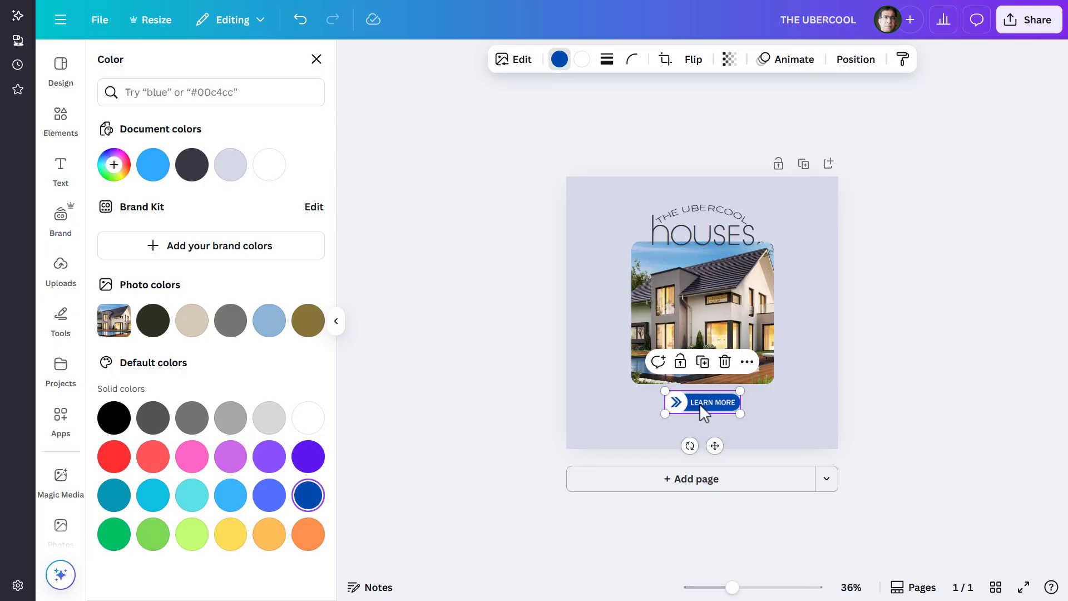
{"action": "left_click", "coordinate": [604, 419]}
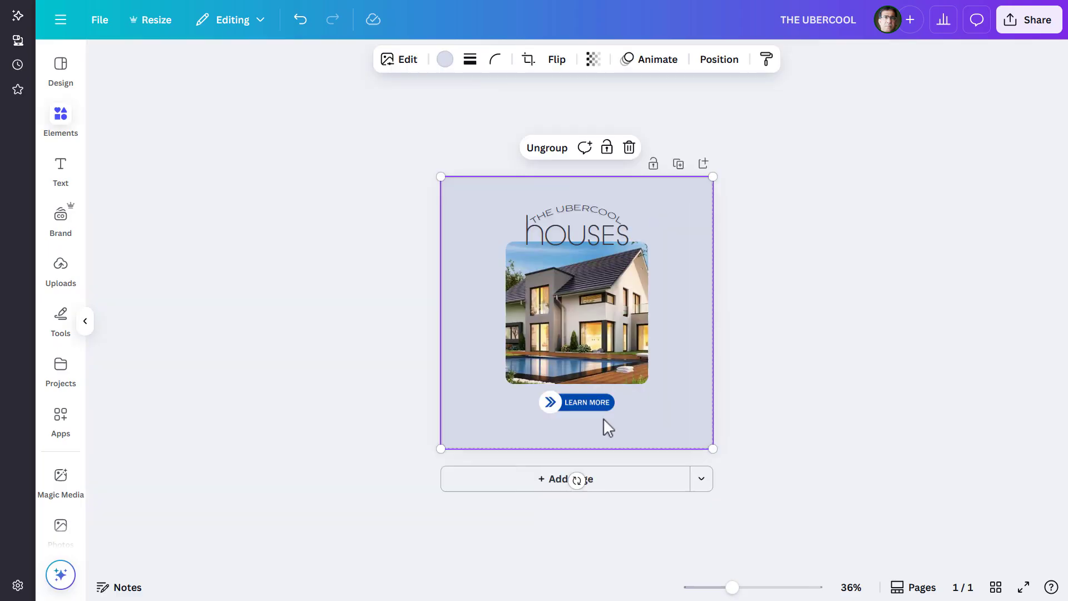
{"action": "left_click", "coordinate": [533, 415]}
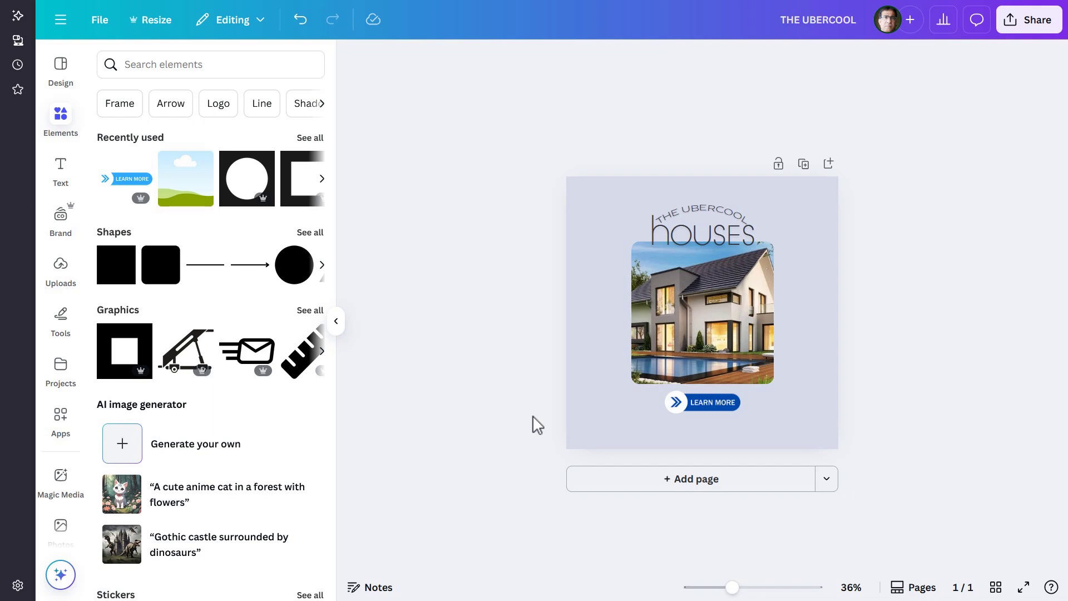
{"action": "left_click", "coordinate": [612, 442]}
{"action": "key", "text": "t"}
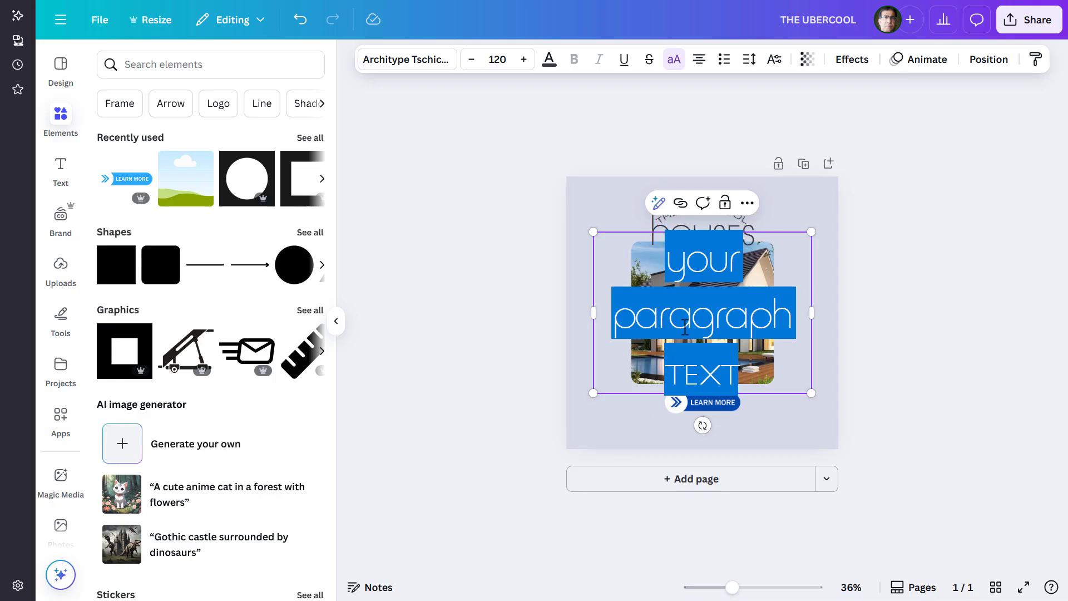
{"action": "type", "text": "www"}
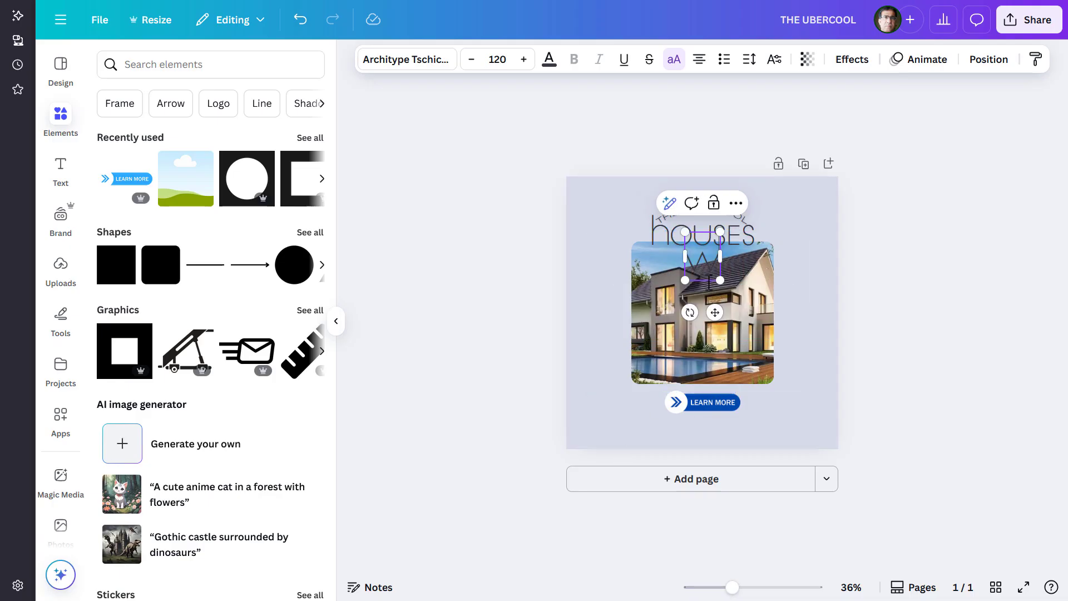
{"action": "type", "text": ".the"}
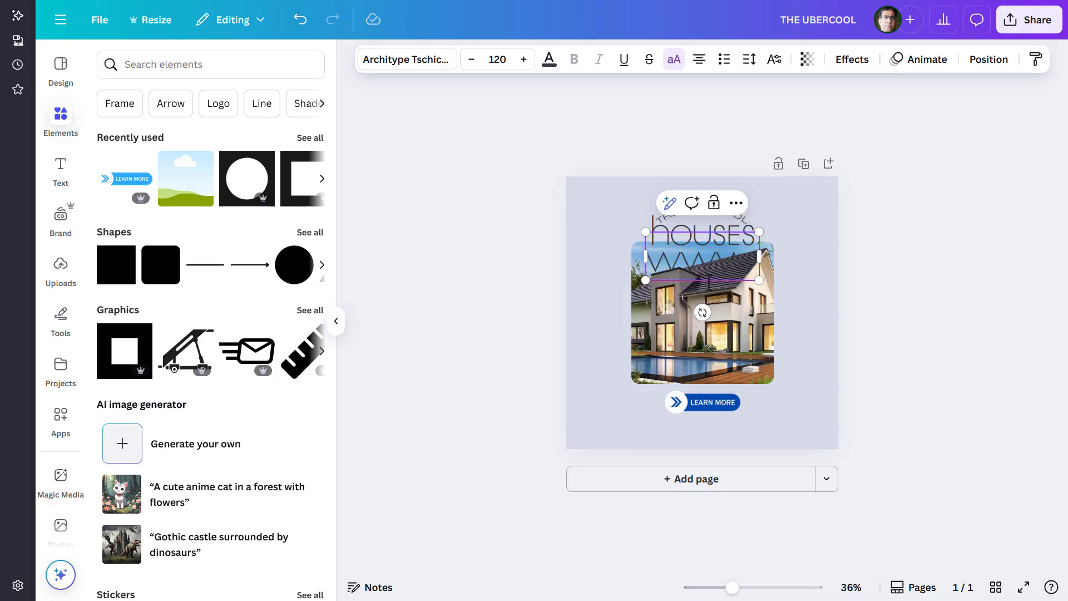
{"action": "type", "text": "uber"}
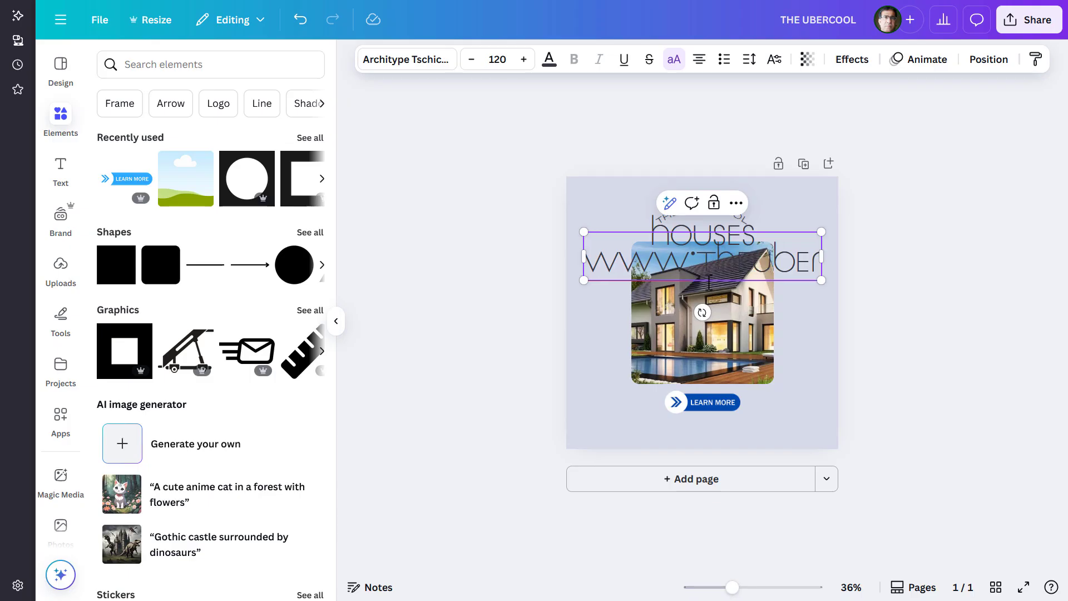
{"action": "type", "text": "cool"}
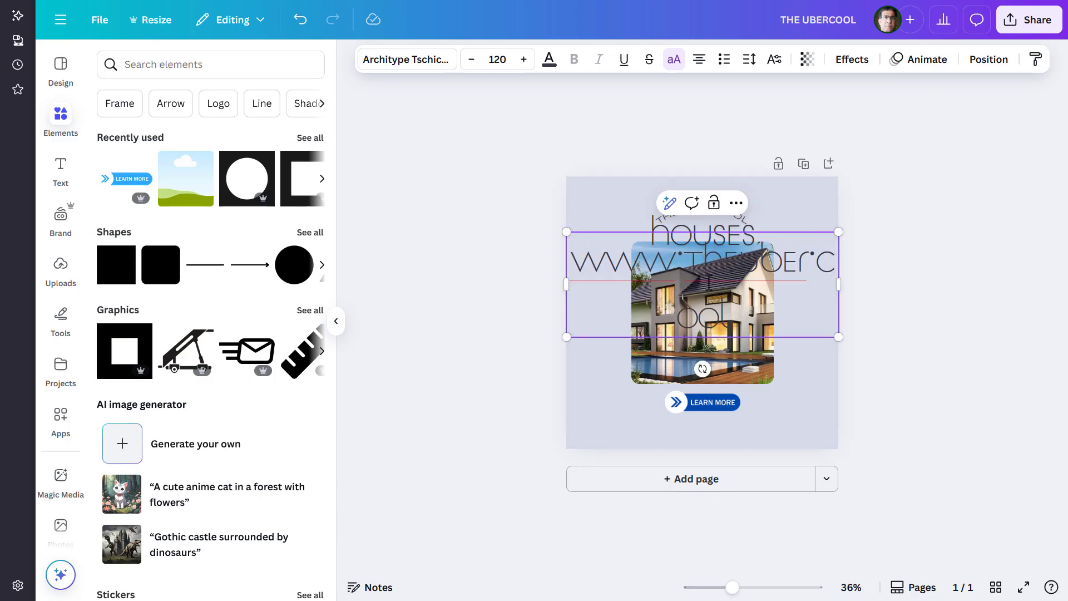
- Change the web address text's font to Poppins
{"action": "left_click", "coordinate": [532, 347]}
{"action": "left_click", "coordinate": [583, 308]}
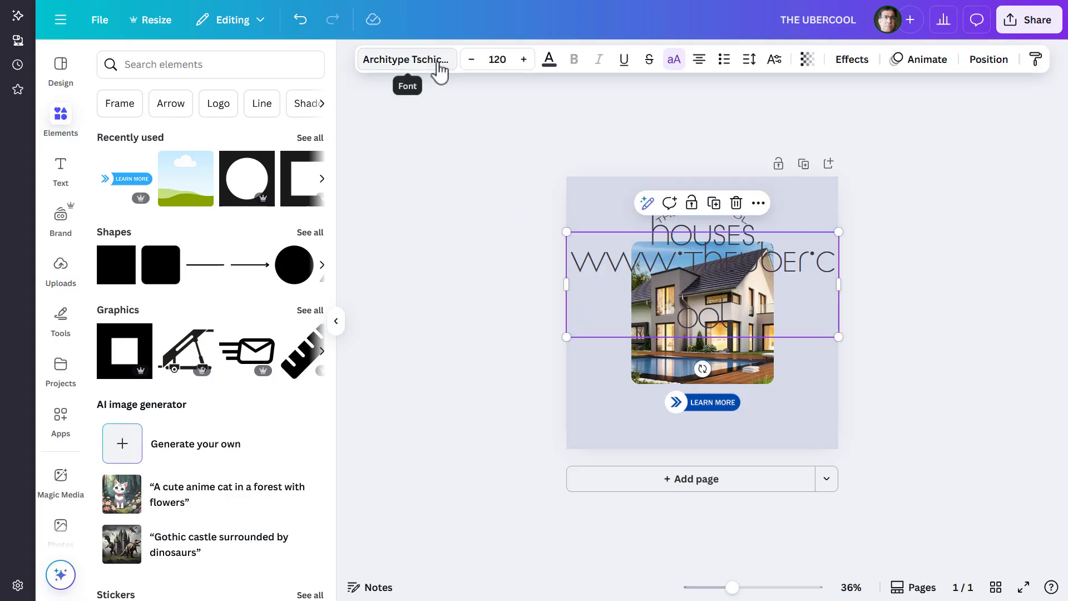
{"action": "left_click", "coordinate": [438, 63]}
{"action": "left_click", "coordinate": [190, 123]}
{"action": "type", "text": "popp"}
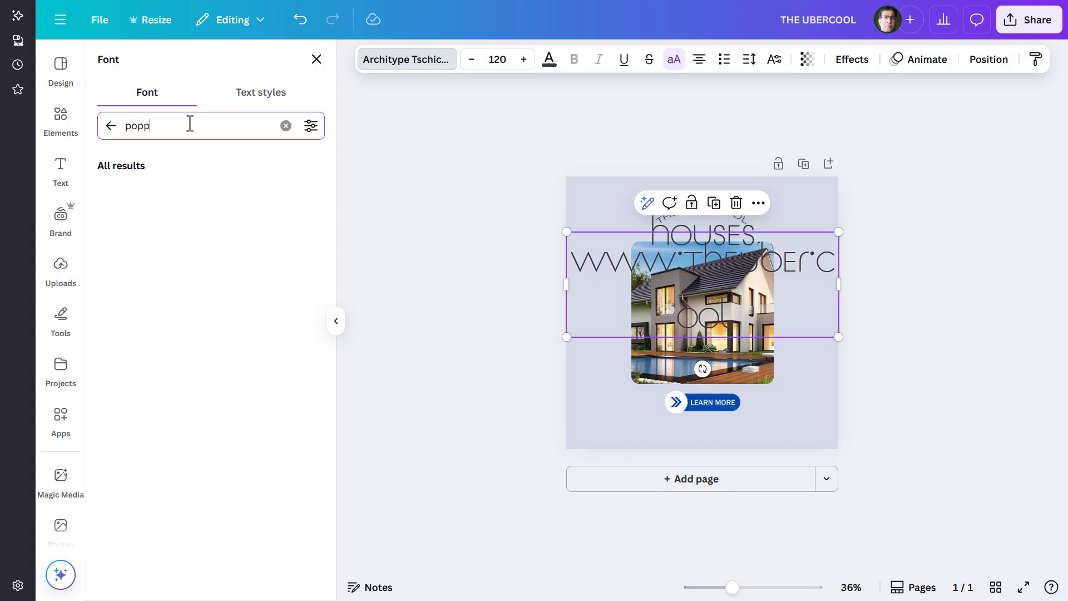
{"action": "left_click", "coordinate": [163, 193]}
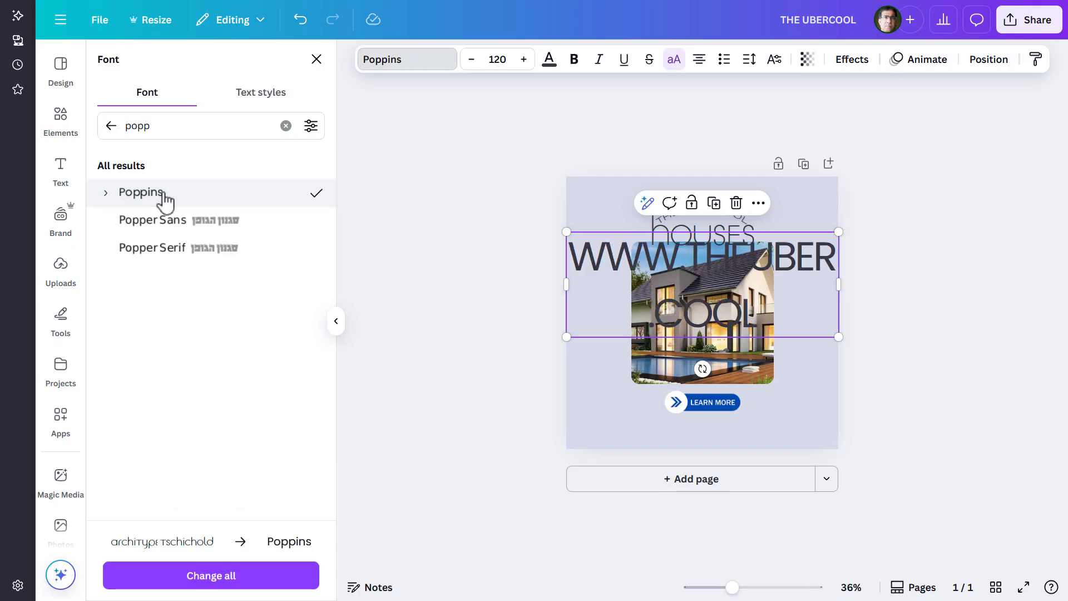
- Set the web address text to size 18 and move it below the "LEARN MORE" button
{"action": "left_click", "coordinate": [513, 62]}
{"action": "type", "text": "18"}
{"action": "key", "text": "Return"}
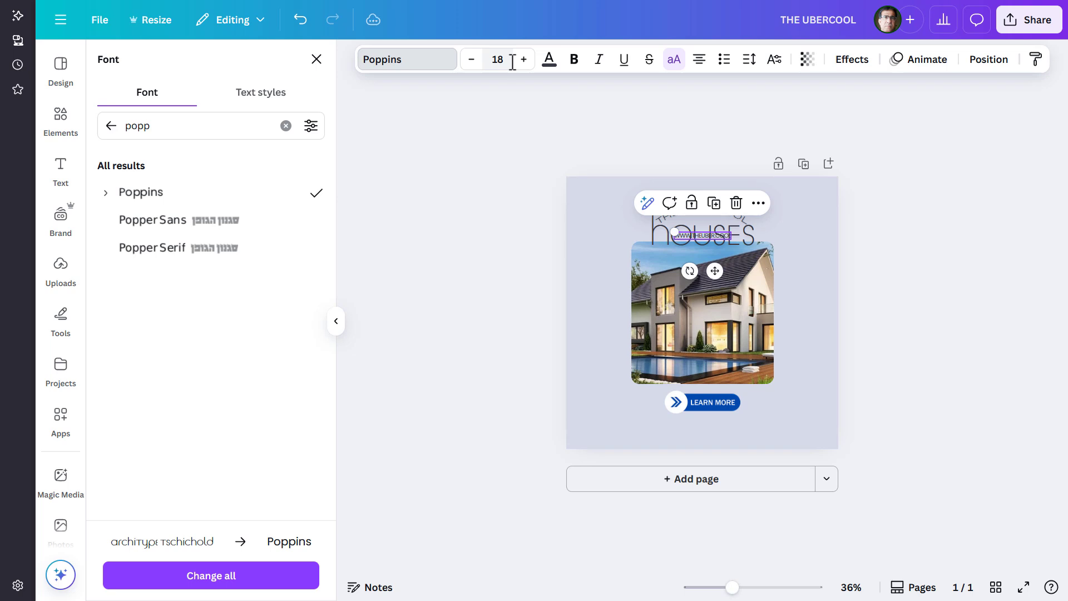
{"action": "left_click_drag", "start_coordinate": [700, 233], "coordinate": [697, 423]}
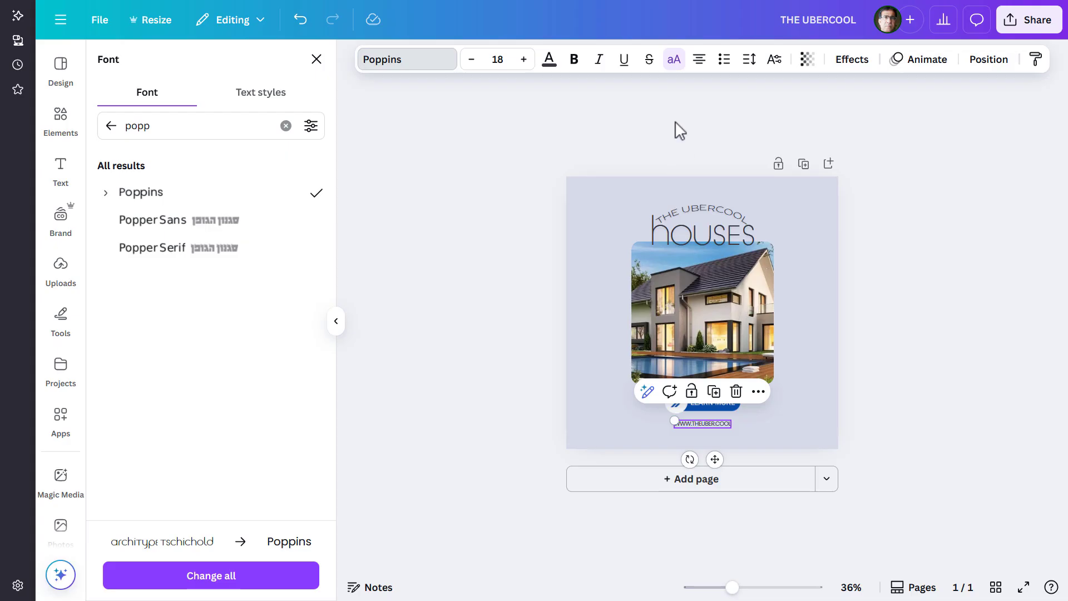
- Turn off uppercase for the web address text and set its letter spacing to 200
{"action": "left_click", "coordinate": [677, 60]}
{"action": "left_click", "coordinate": [750, 59]}
{"action": "left_click", "coordinate": [813, 115]}
{"action": "type", "text": "2"}
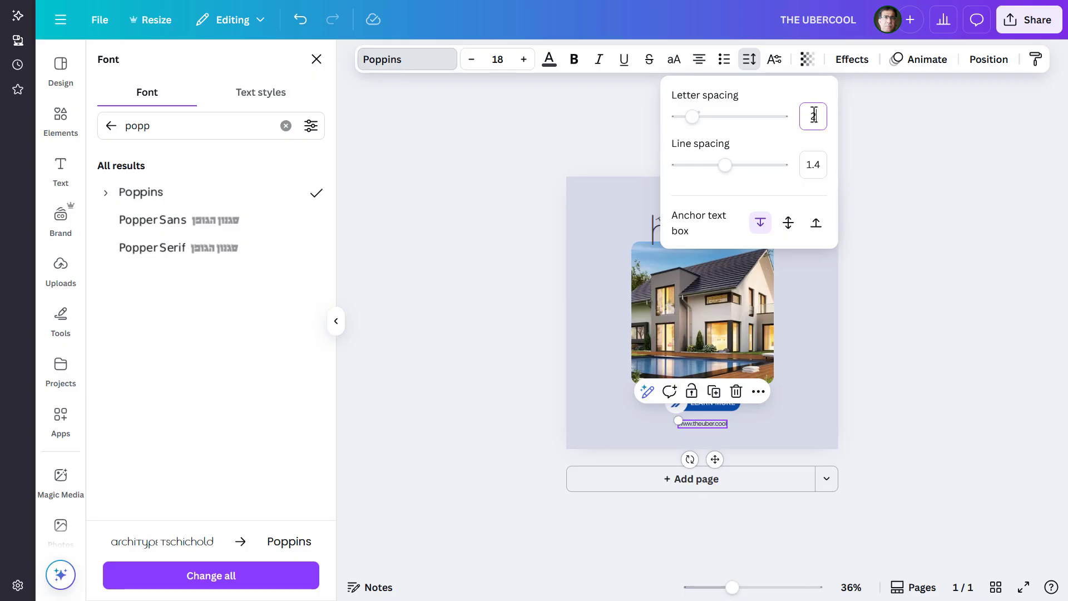
{"action": "type", "text": "00"}
{"action": "key", "text": "Return"}
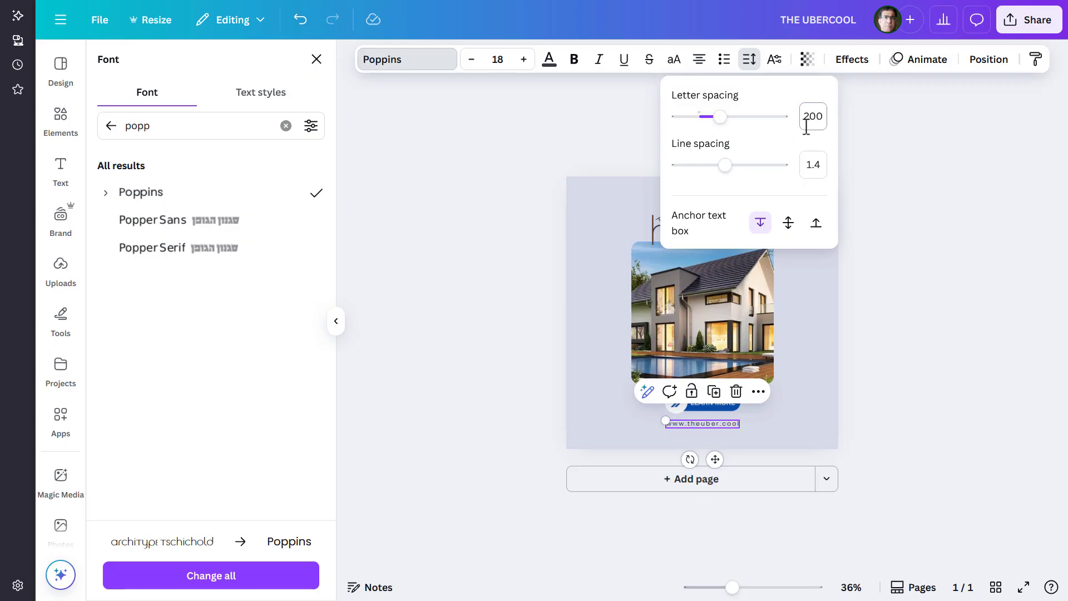
- Nudge the web address text closer to the button and center it horizontally on the page
{"action": "left_click", "coordinate": [699, 423]}
{"action": "left_click_drag", "start_coordinate": [700, 424], "coordinate": [699, 422]}
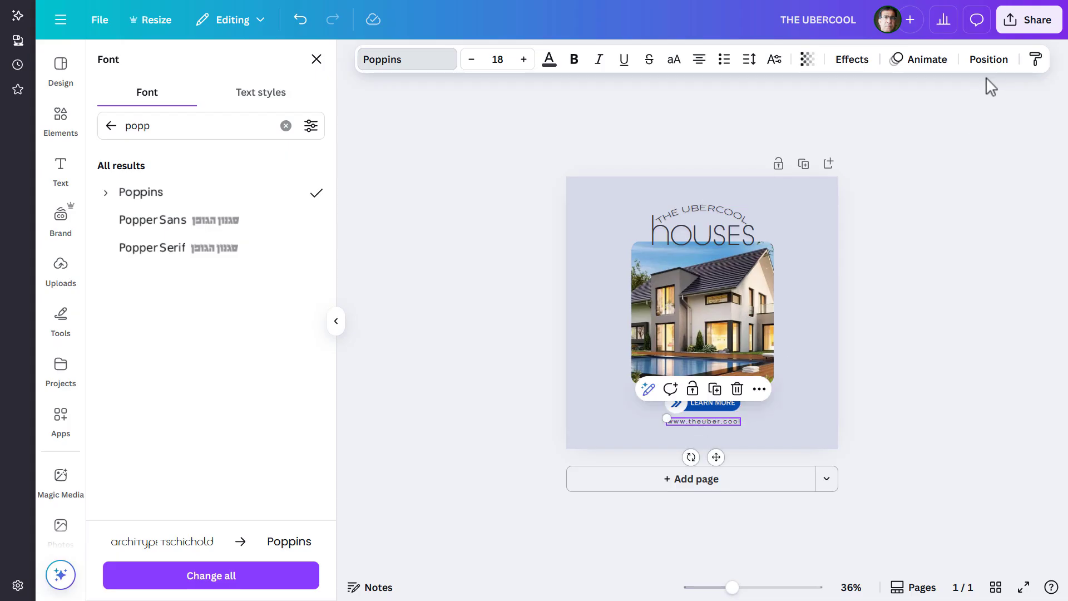
{"action": "left_click", "coordinate": [990, 61]}
{"action": "left_click", "coordinate": [287, 267]}
{"action": "left_click", "coordinate": [479, 279]}
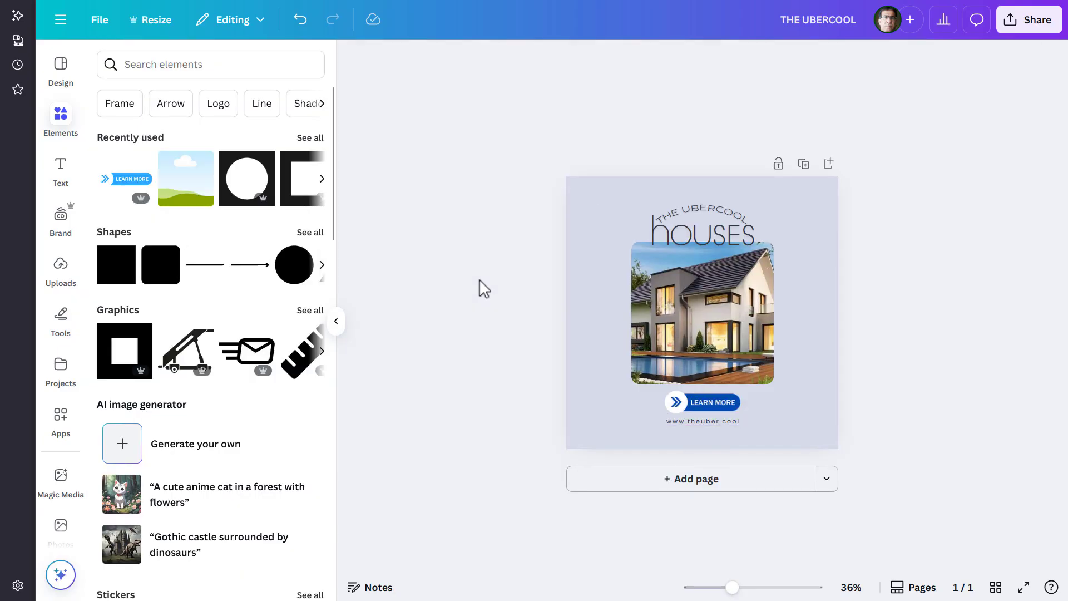
- Duplicate the finished post page three times to make a four-page design
{"action": "left_click", "coordinate": [804, 165]}
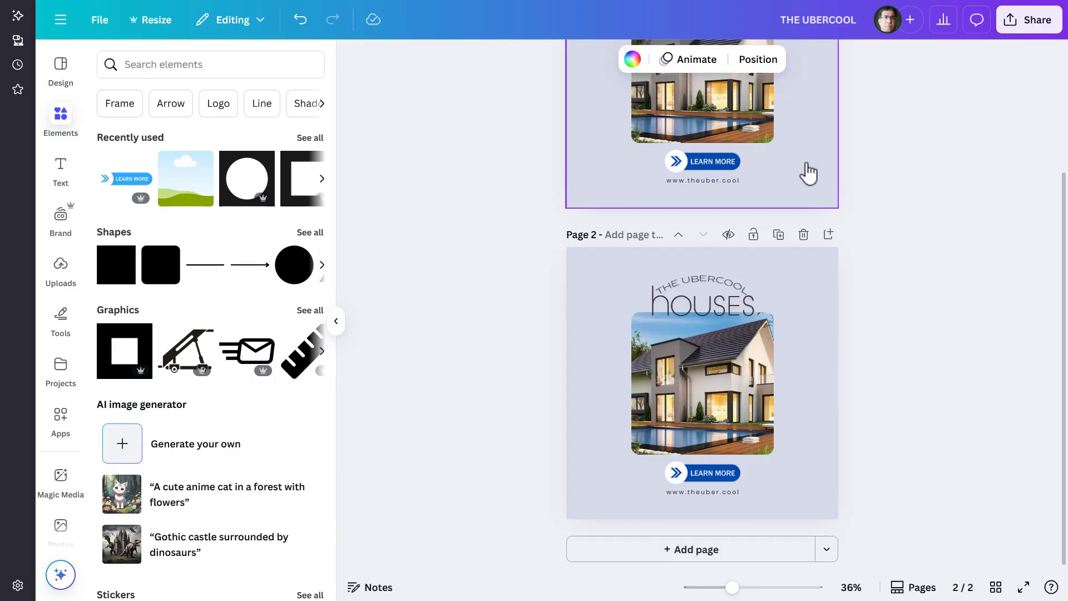
{"action": "left_click", "coordinate": [778, 235]}
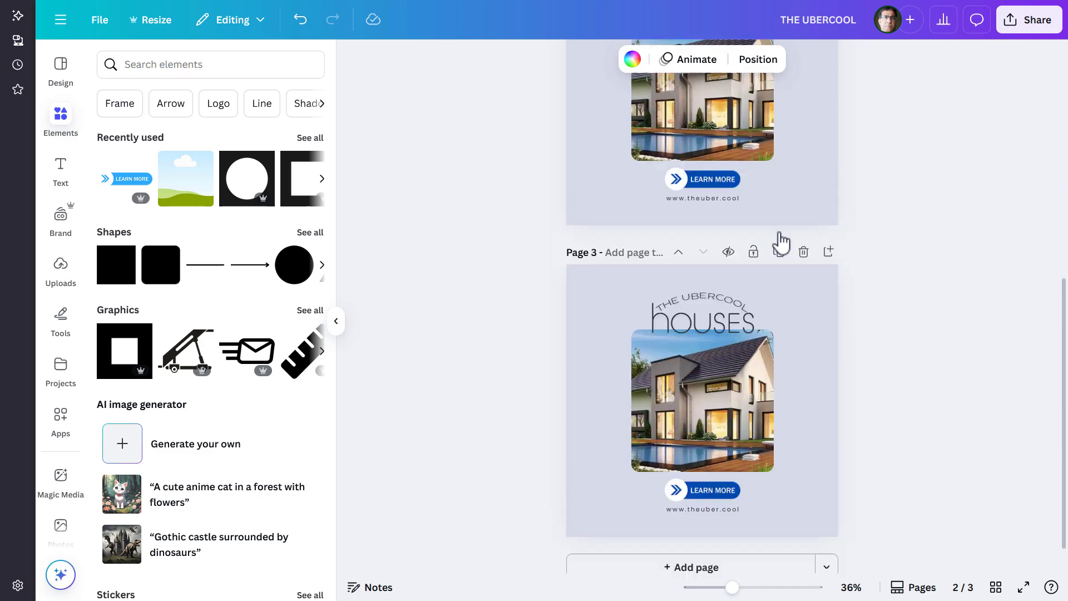
{"action": "left_click", "coordinate": [778, 235]}
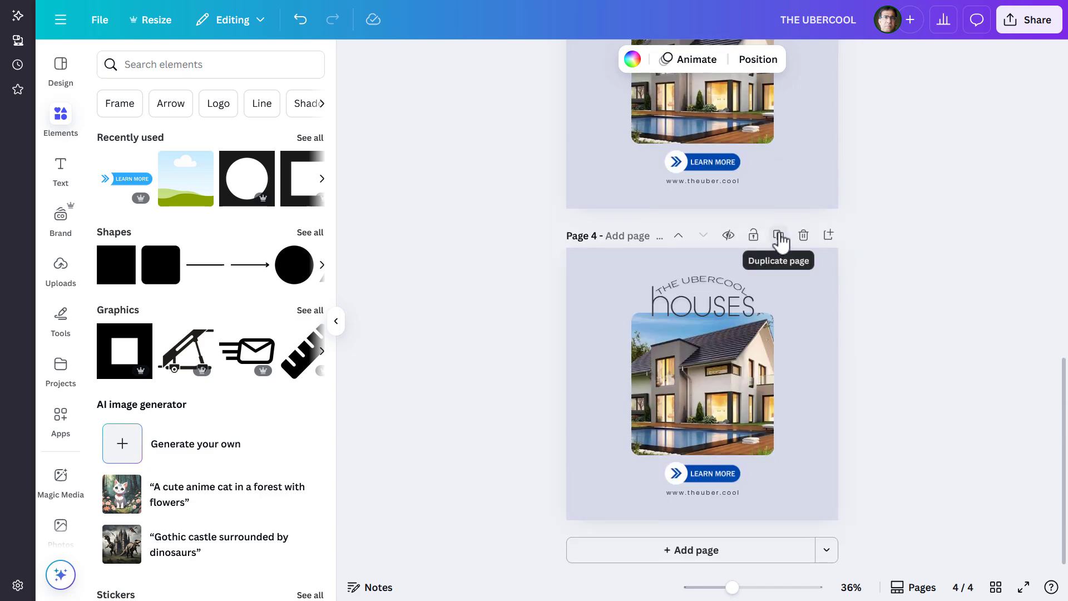
- Move the house photo layer beneath the grouped background cutout on page 4 so it fits the circular opening
{"action": "left_click", "coordinate": [810, 377]}
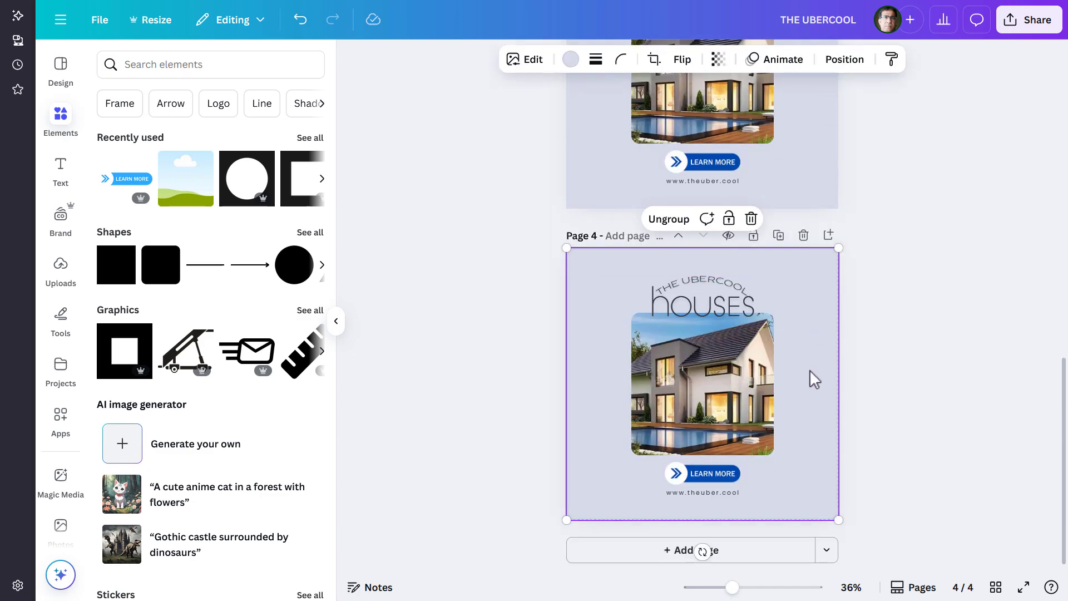
{"action": "left_click", "coordinate": [843, 61]}
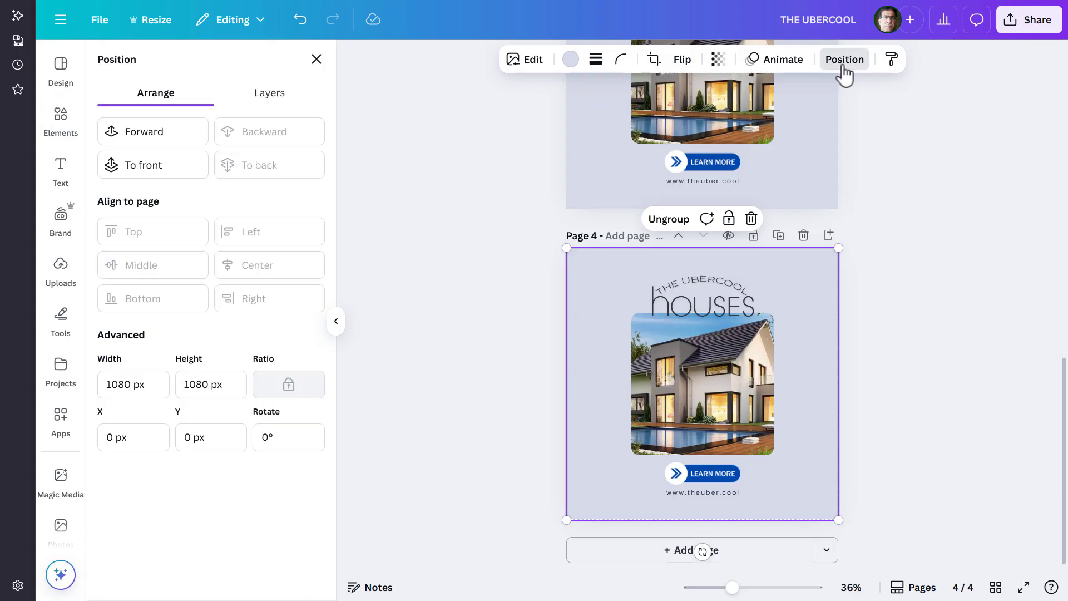
{"action": "left_click", "coordinate": [264, 95]}
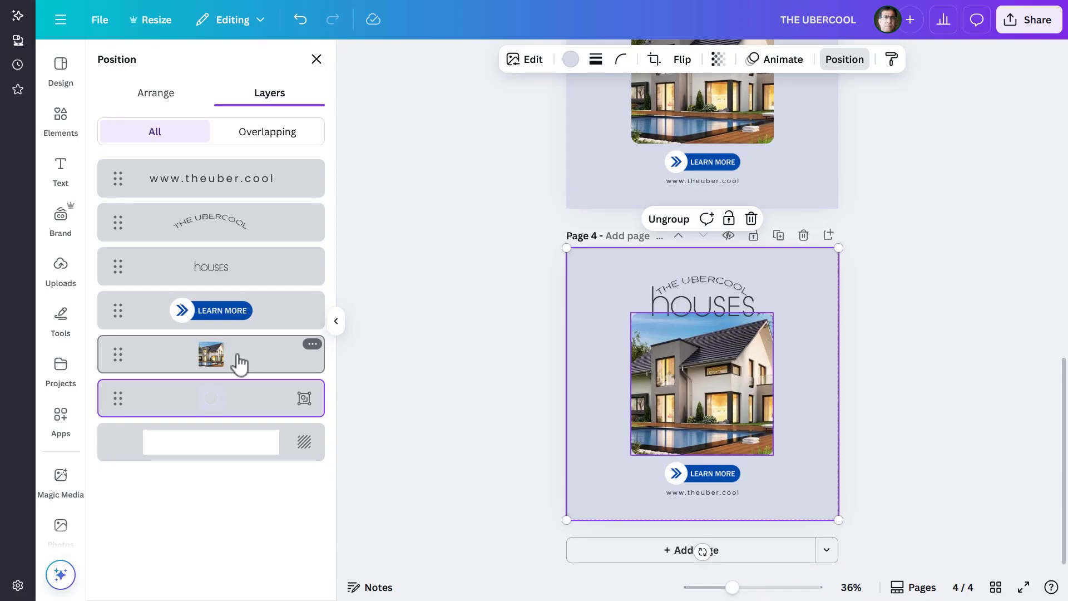
{"action": "left_click_drag", "start_coordinate": [242, 373], "coordinate": [236, 412]}
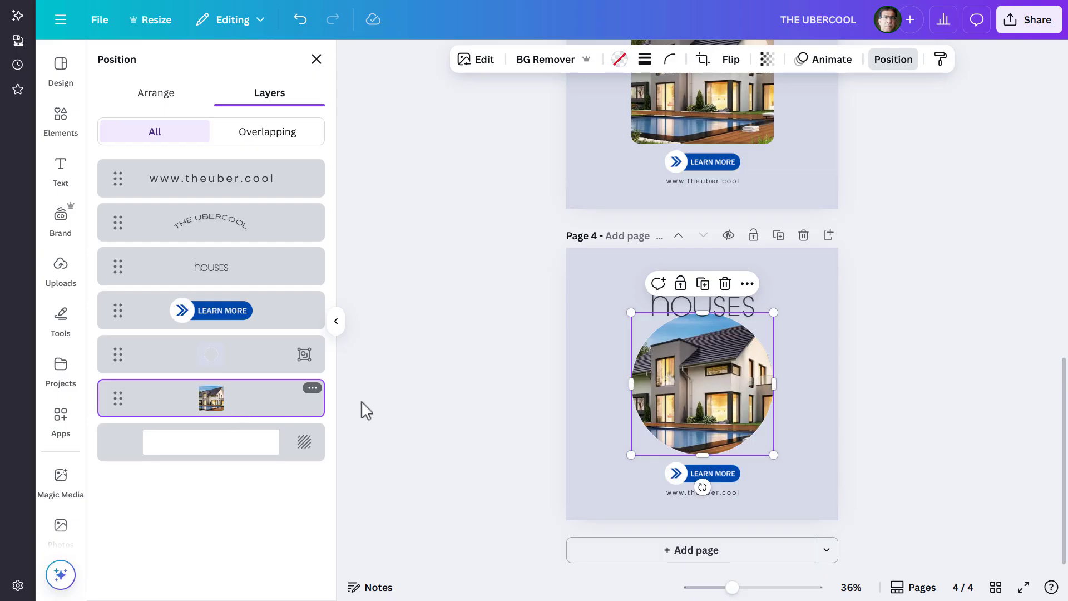
{"action": "left_click", "coordinate": [899, 415]}
{"action": "left_click", "coordinate": [900, 415]}
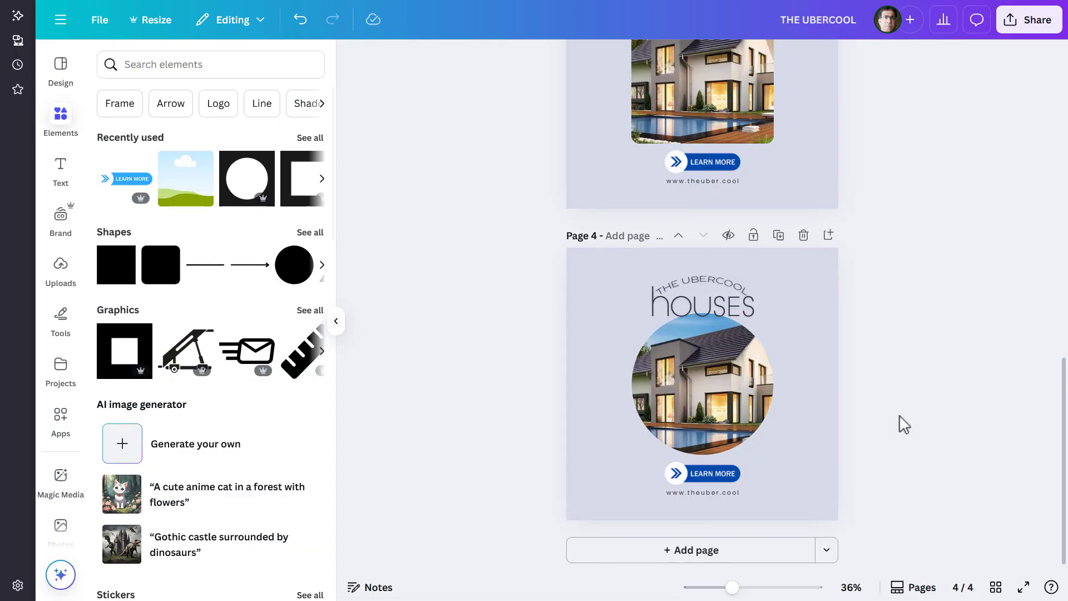
- Move the house photo layer beneath the grouped background cutout on page 1 to give it a circular crop
{"action": "scroll", "coordinate": [899, 416], "scroll_direction": "up", "scroll_amount": 10}
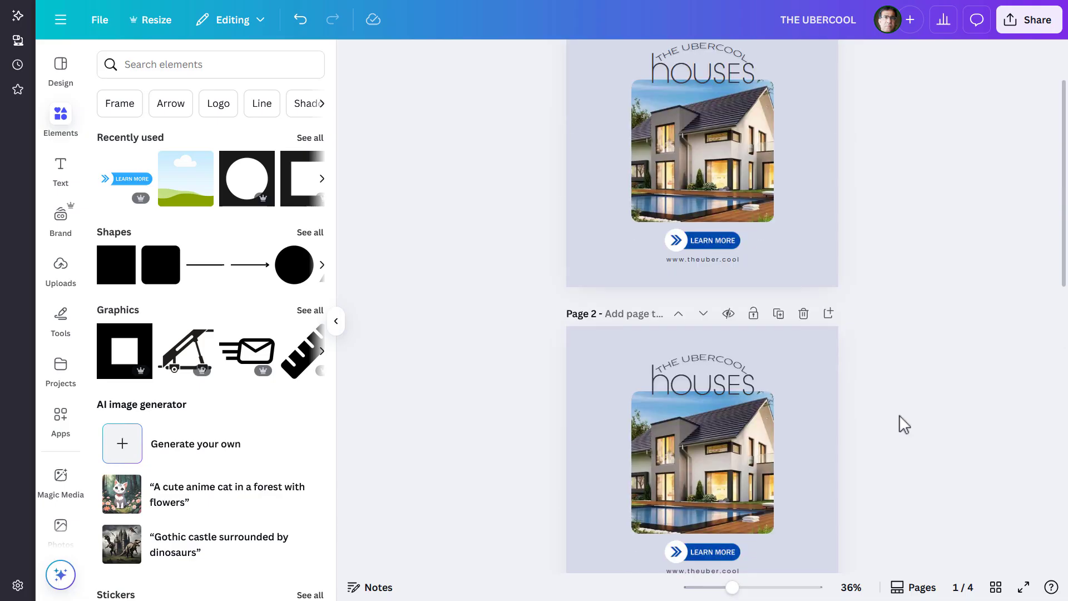
{"action": "scroll", "coordinate": [899, 416], "scroll_direction": "up", "scroll_amount": 2}
{"action": "left_click", "coordinate": [827, 305]}
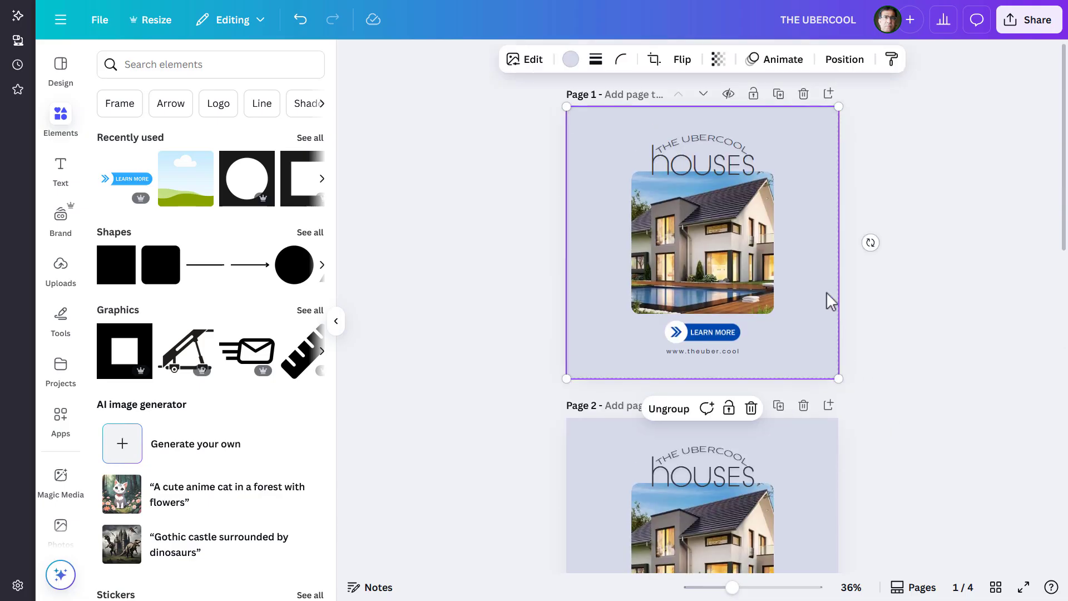
{"action": "left_click", "coordinate": [840, 61]}
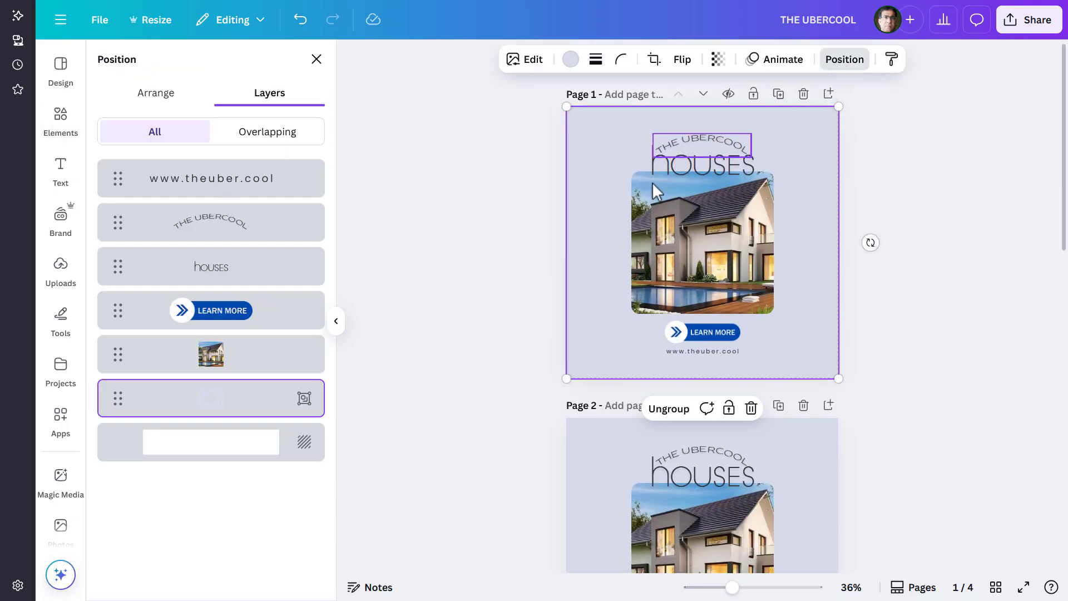
{"action": "left_click_drag", "start_coordinate": [257, 358], "coordinate": [240, 406]}
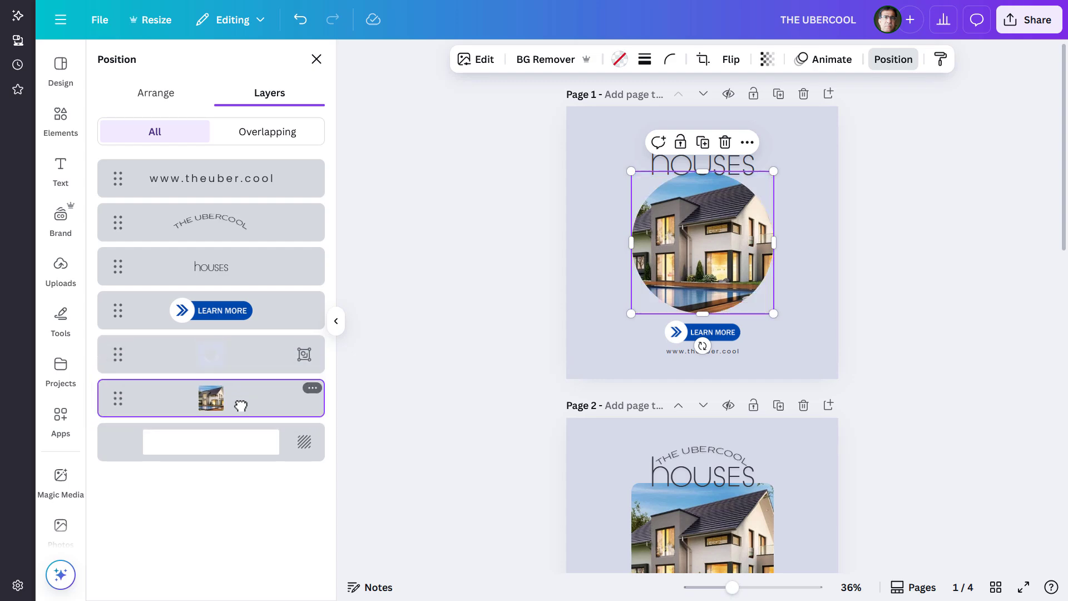
{"action": "left_click", "coordinate": [418, 406]}
{"action": "left_click", "coordinate": [423, 408]}
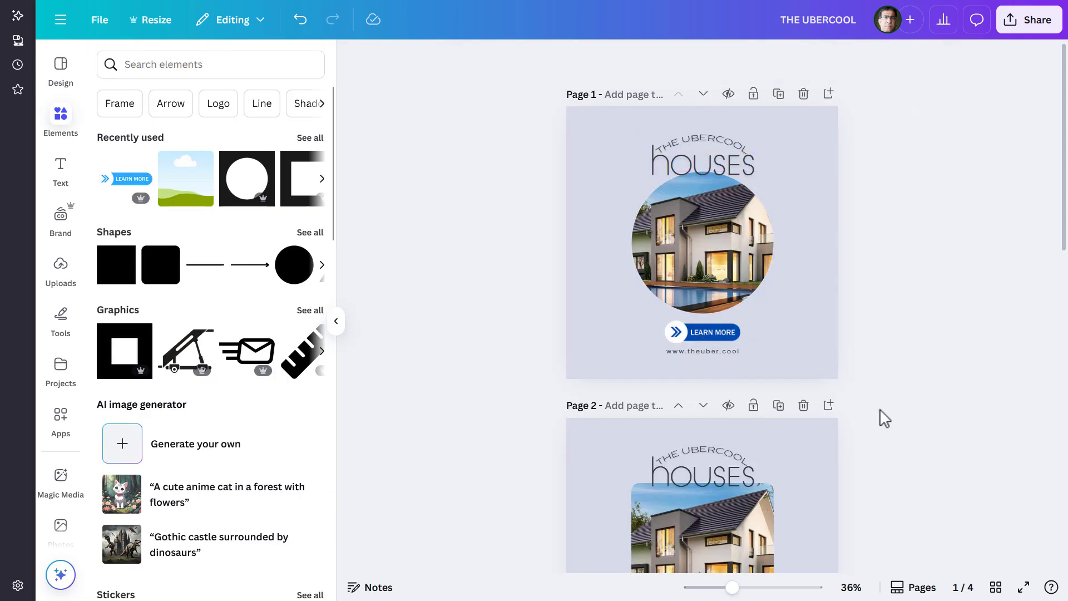
- Bring the house photo layer on page 4 back above the grouped background cutout
{"action": "scroll", "coordinate": [880, 409], "scroll_direction": "down", "scroll_amount": 10}
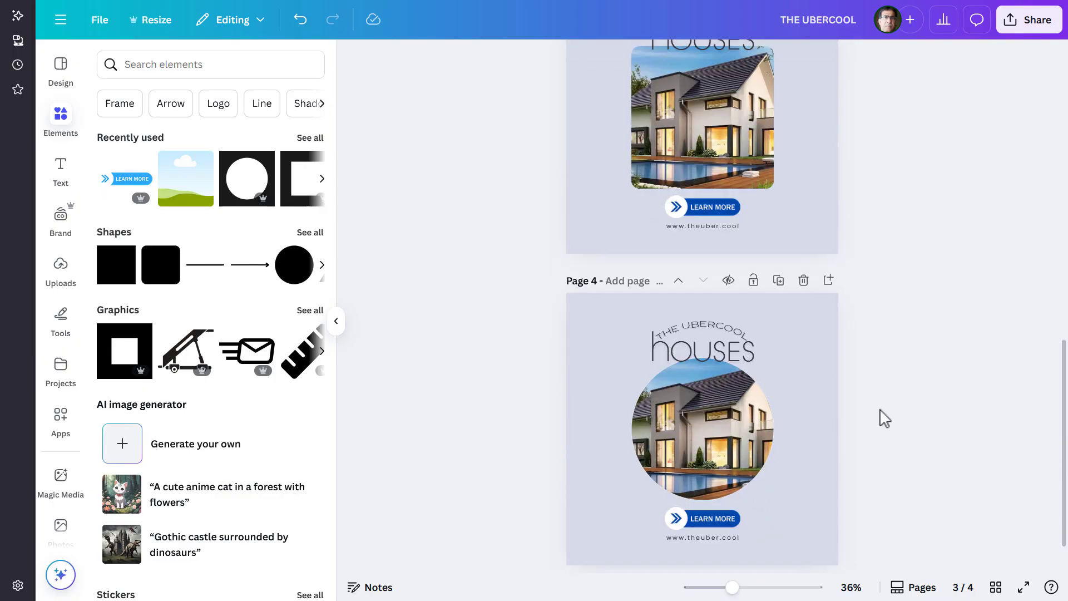
{"action": "scroll", "coordinate": [880, 408], "scroll_direction": "down", "scroll_amount": 1}
{"action": "left_click", "coordinate": [826, 419]}
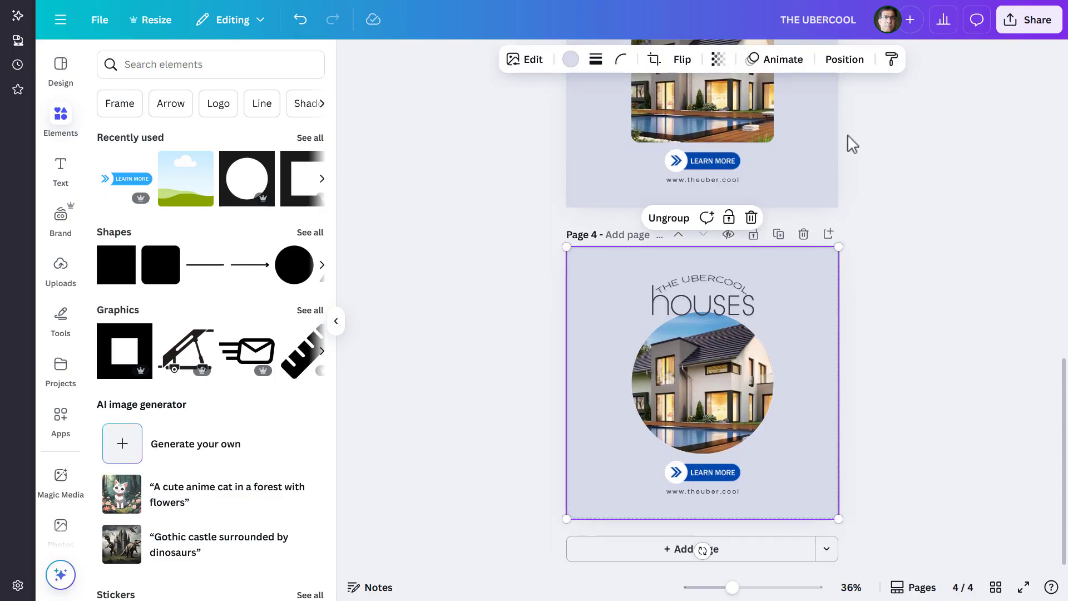
{"action": "left_click", "coordinate": [845, 59]}
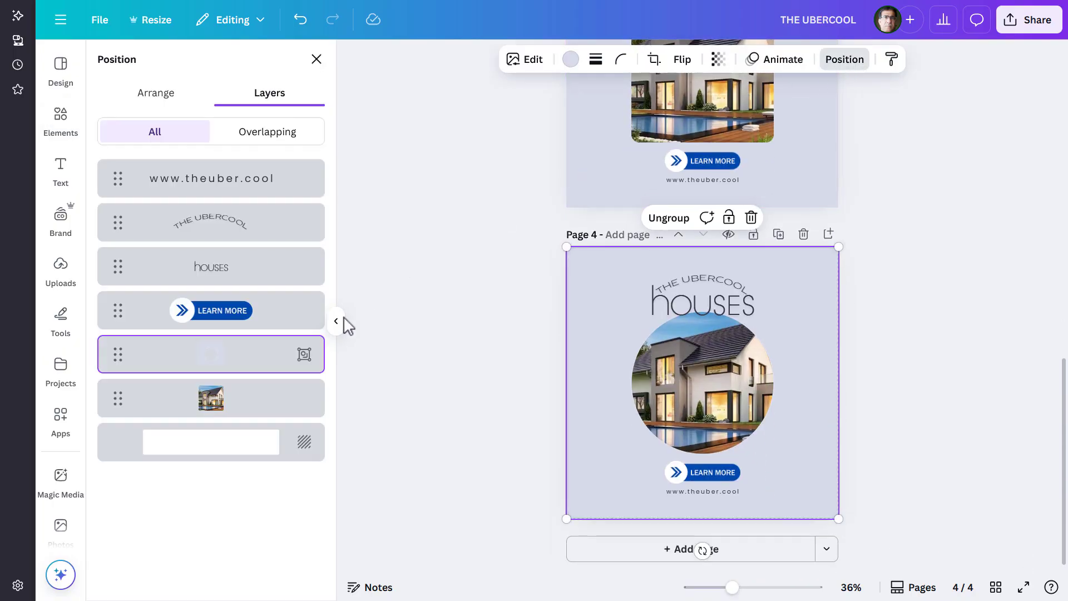
{"action": "left_click_drag", "start_coordinate": [256, 410], "coordinate": [247, 344]}
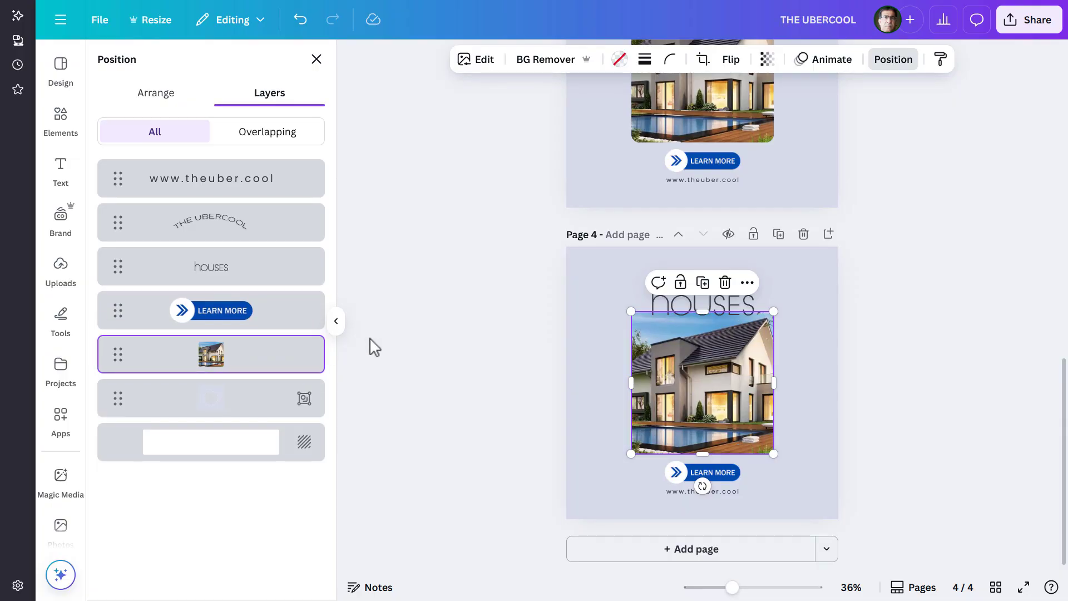
{"action": "key", "text": "alt+1"}
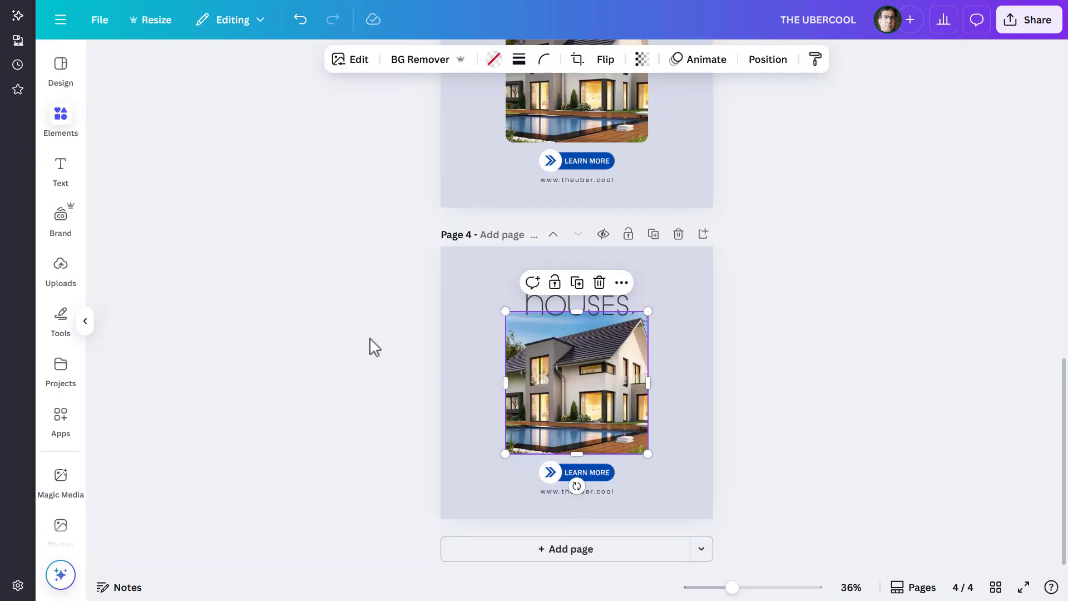
- Replace the house photo on page 2 with the modern flat-roofed house with a pool from the "modern houses" photo results
{"action": "scroll", "coordinate": [370, 337], "scroll_direction": "up", "scroll_amount": 10}
{"action": "scroll", "coordinate": [370, 337], "scroll_direction": "up", "scroll_amount": 3}
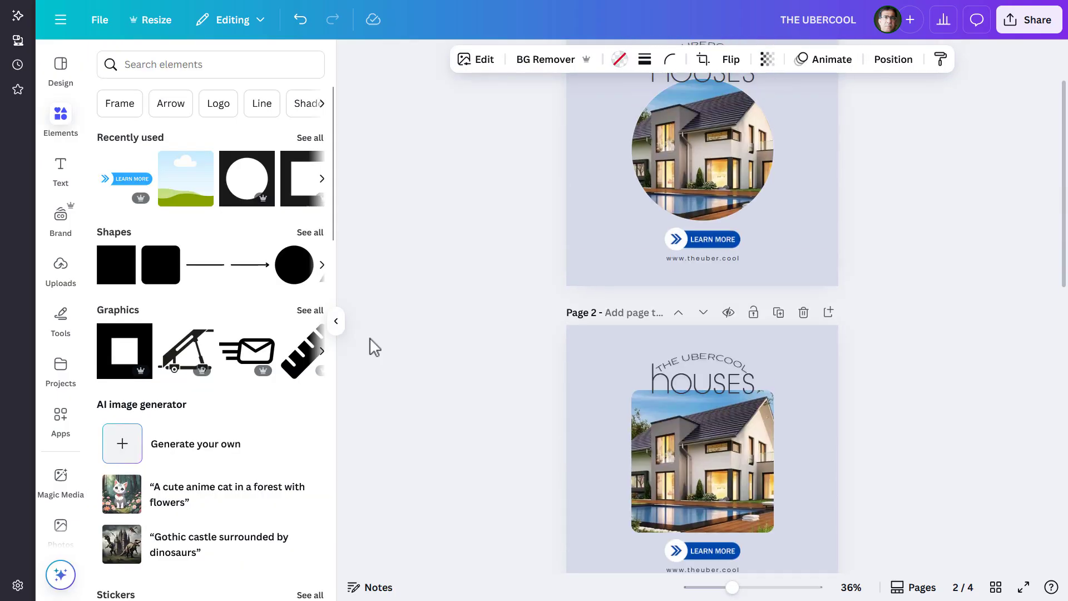
{"action": "scroll", "coordinate": [369, 337], "scroll_direction": "down", "scroll_amount": 3}
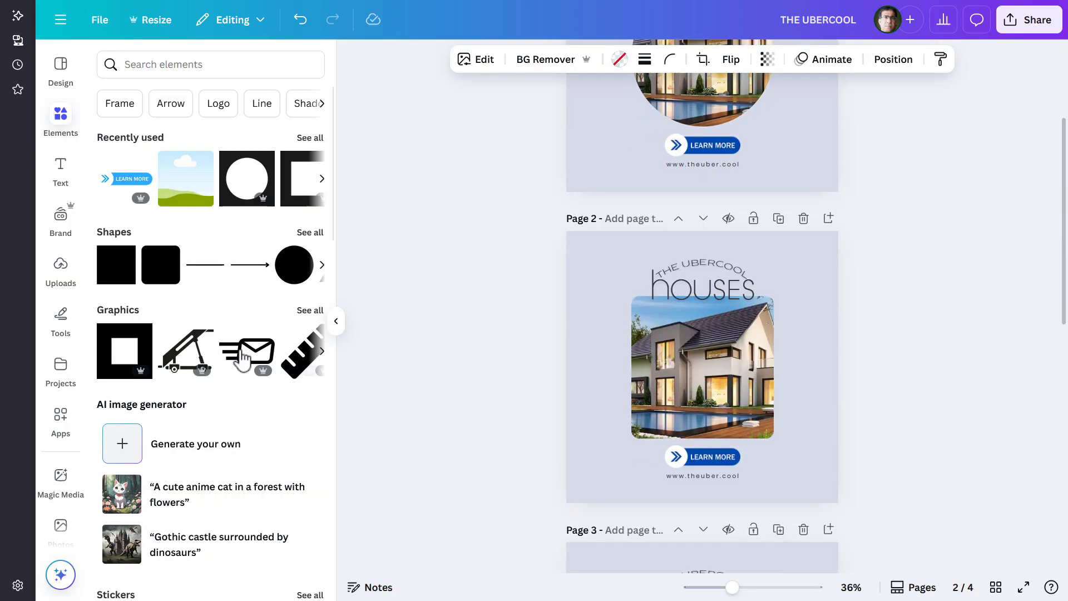
{"action": "scroll", "coordinate": [71, 458], "scroll_direction": "down", "scroll_amount": 3}
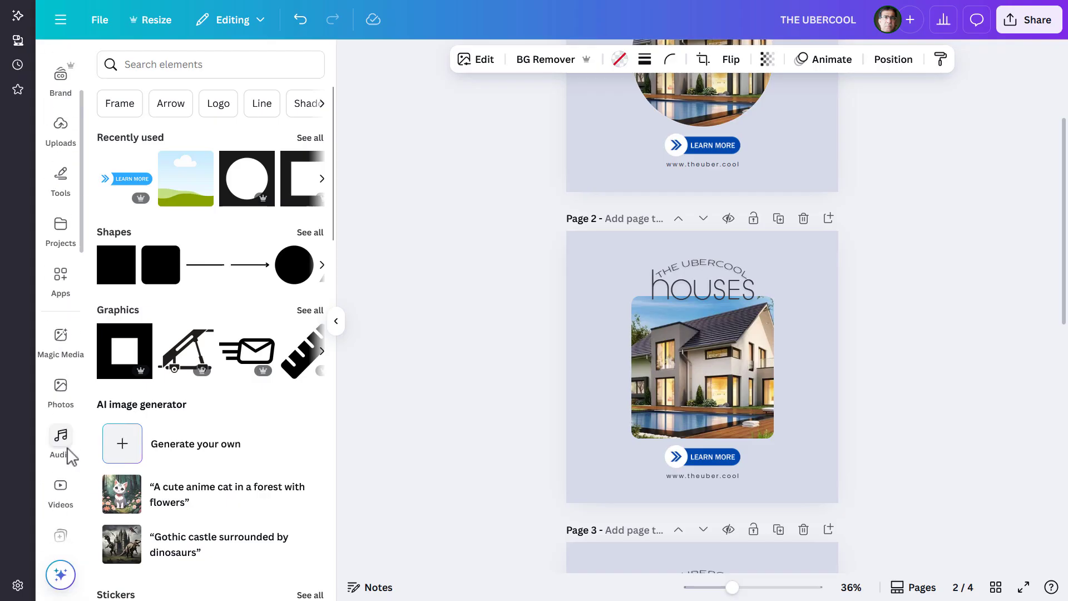
{"action": "left_click", "coordinate": [61, 389]}
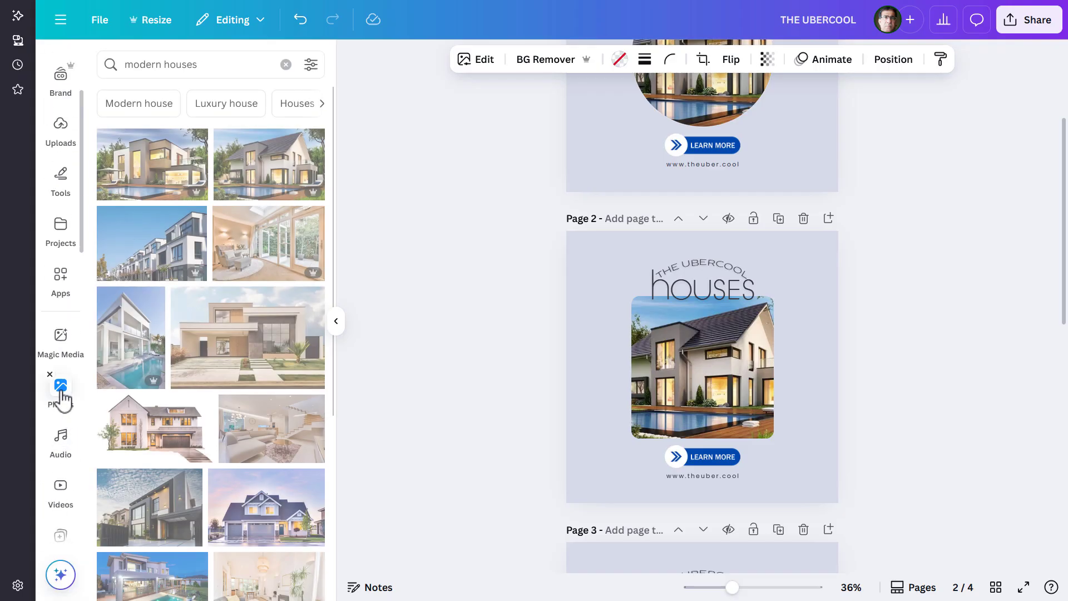
{"action": "left_click_drag", "start_coordinate": [144, 180], "coordinate": [645, 351]}
- Replace the photo on page 3 with the white poolside house and the one on page 4 with the blue house at dusk
{"action": "scroll", "coordinate": [544, 348], "scroll_direction": "down", "scroll_amount": 5}
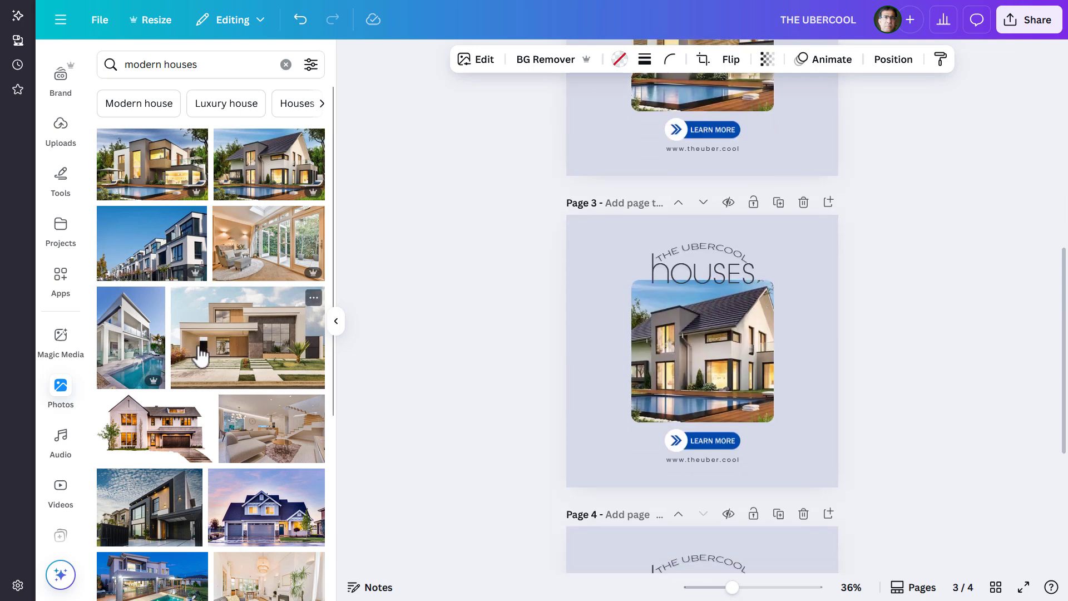
{"action": "left_click_drag", "start_coordinate": [137, 348], "coordinate": [717, 352]}
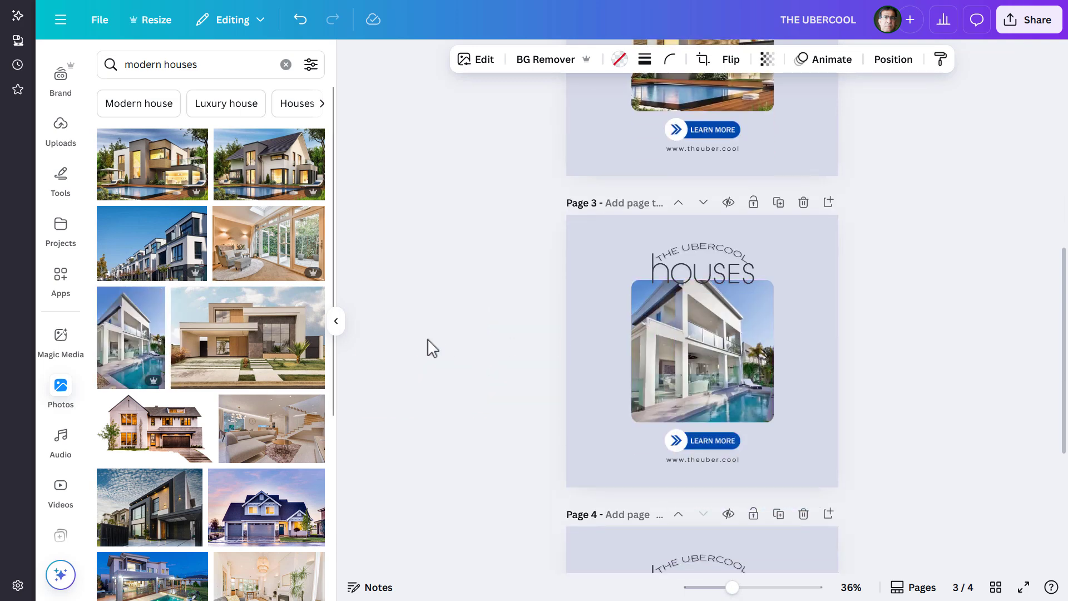
{"action": "scroll", "coordinate": [428, 338], "scroll_direction": "down", "scroll_amount": 5}
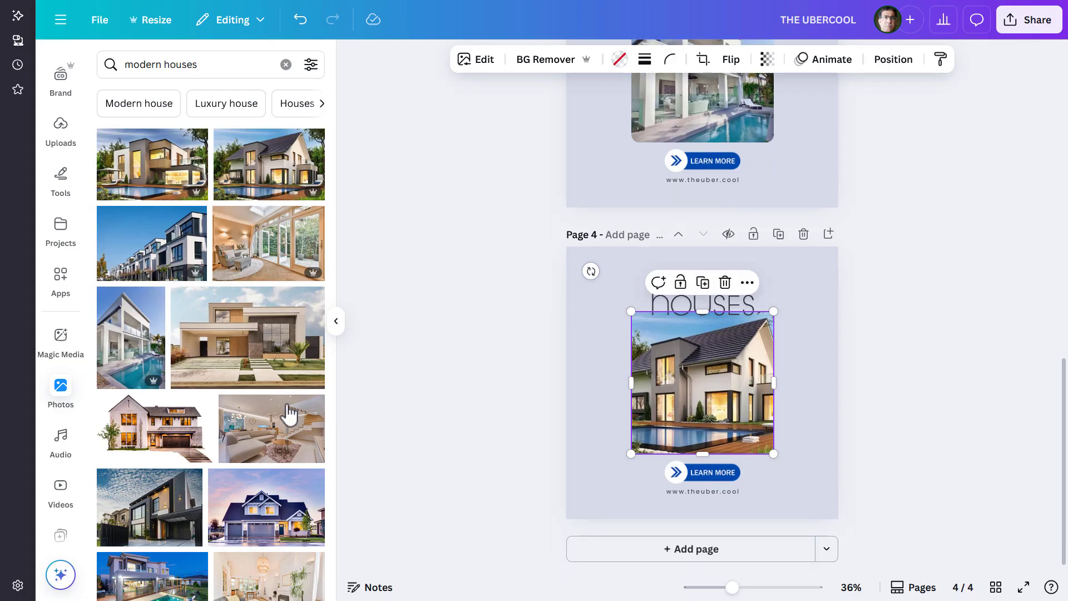
{"action": "left_click_drag", "start_coordinate": [267, 501], "coordinate": [674, 363]}
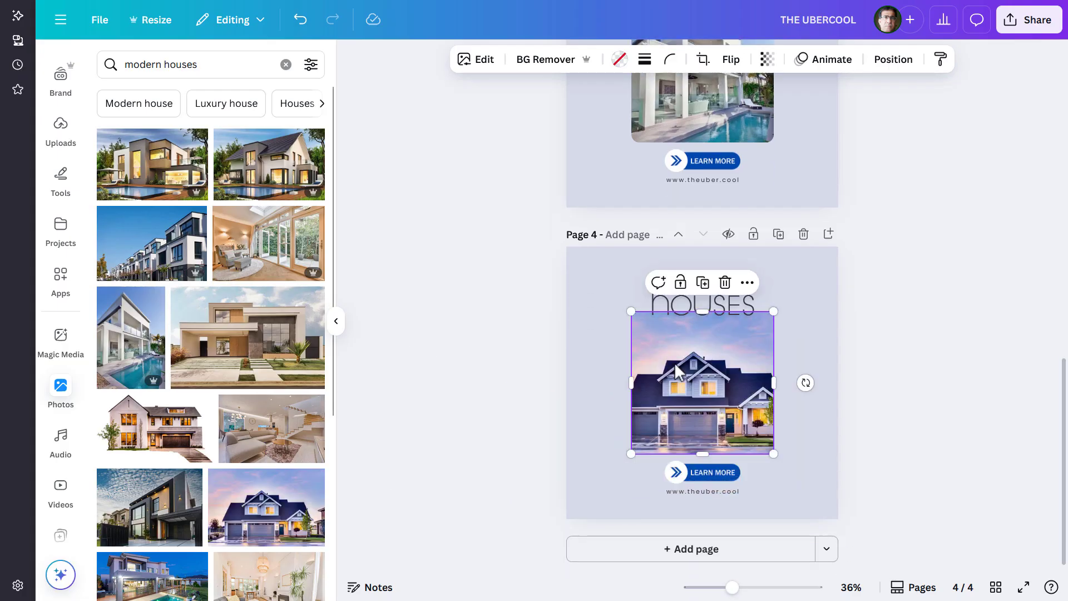
- Move the photo layers on pages 4 and 3 beneath their grouped background cutouts for a circular crop
{"action": "left_click", "coordinate": [891, 62]}
{"action": "left_click_drag", "start_coordinate": [253, 353], "coordinate": [248, 410]}
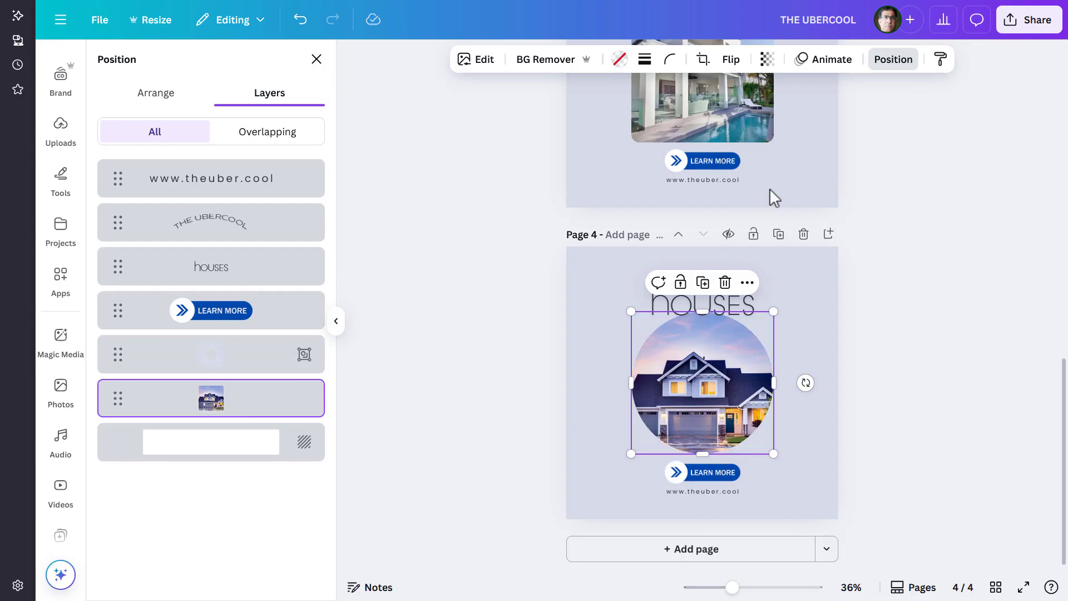
{"action": "left_click", "coordinate": [797, 134]}
{"action": "left_click_drag", "start_coordinate": [255, 370], "coordinate": [246, 401]}
- Move the house photo layer on page 2 beneath the grouped background cutout to crop it to a circle
{"action": "scroll", "coordinate": [438, 395], "scroll_direction": "up", "scroll_amount": 3}
{"action": "scroll", "coordinate": [438, 394], "scroll_direction": "up", "scroll_amount": 5}
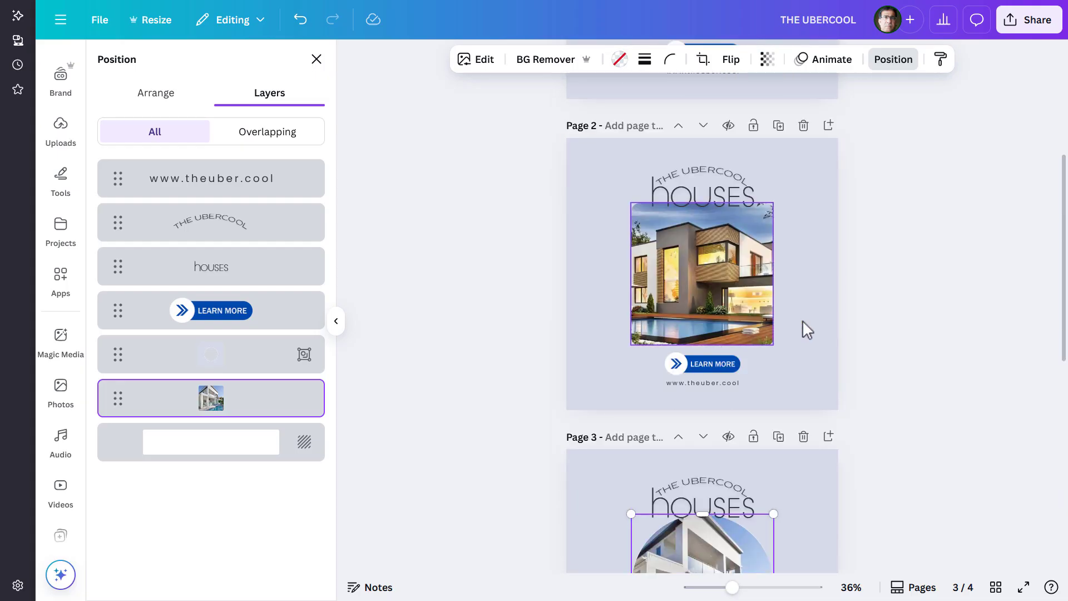
{"action": "left_click", "coordinate": [820, 312]}
{"action": "left_click", "coordinate": [642, 346]}
{"action": "left_click_drag", "start_coordinate": [270, 362], "coordinate": [255, 413]}
{"action": "left_click", "coordinate": [441, 407]}
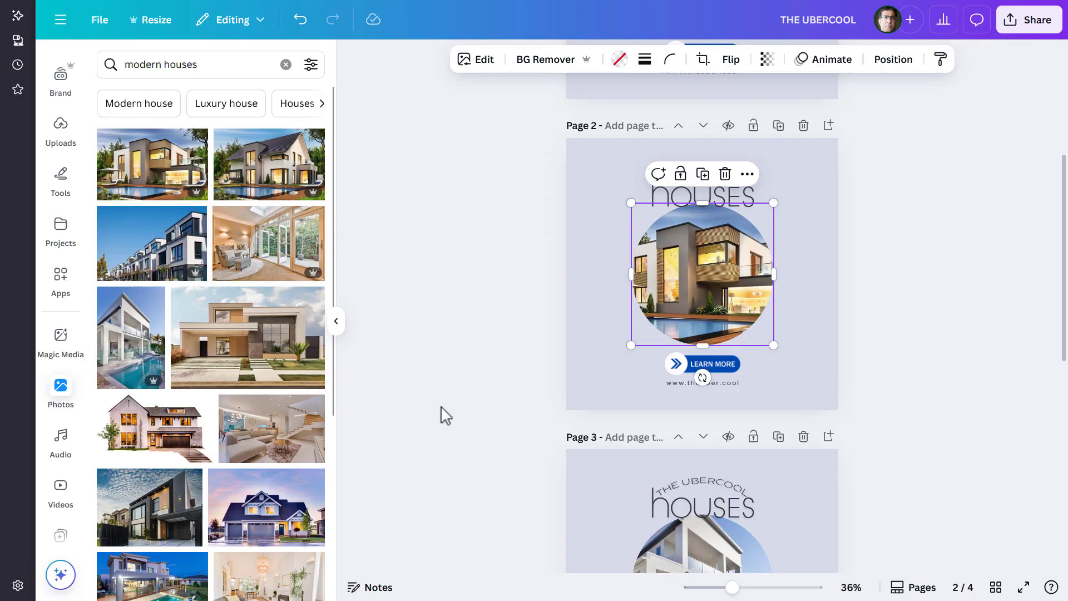
- Apply the Photo Zoom animation to the house photo on page 1, playing on enter only, with the scale at maximum
{"action": "scroll", "coordinate": [441, 406], "scroll_direction": "up", "scroll_amount": 4}
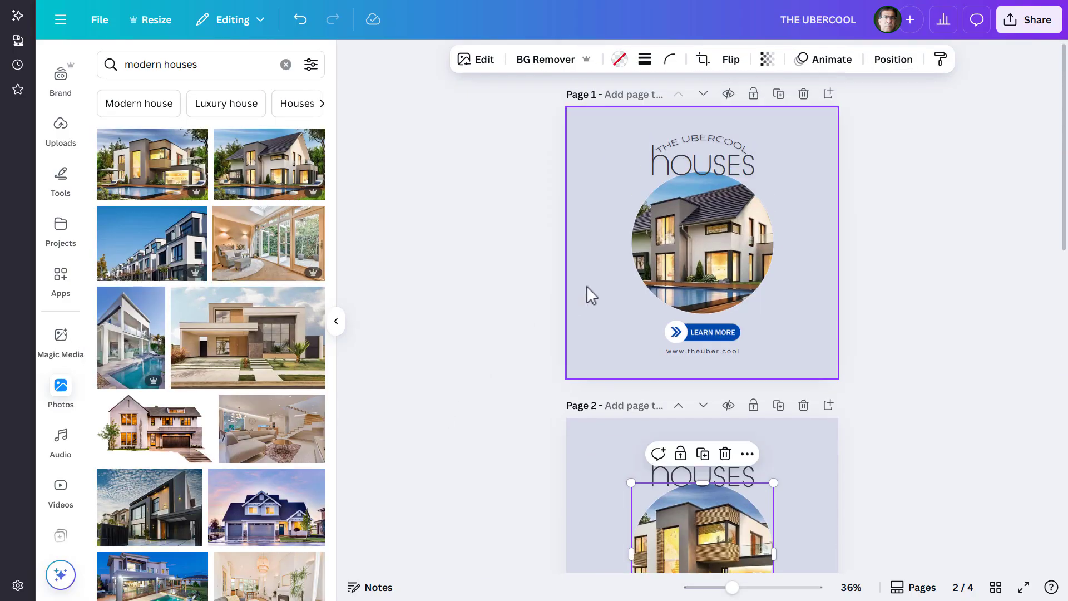
{"action": "left_click", "coordinate": [807, 273]}
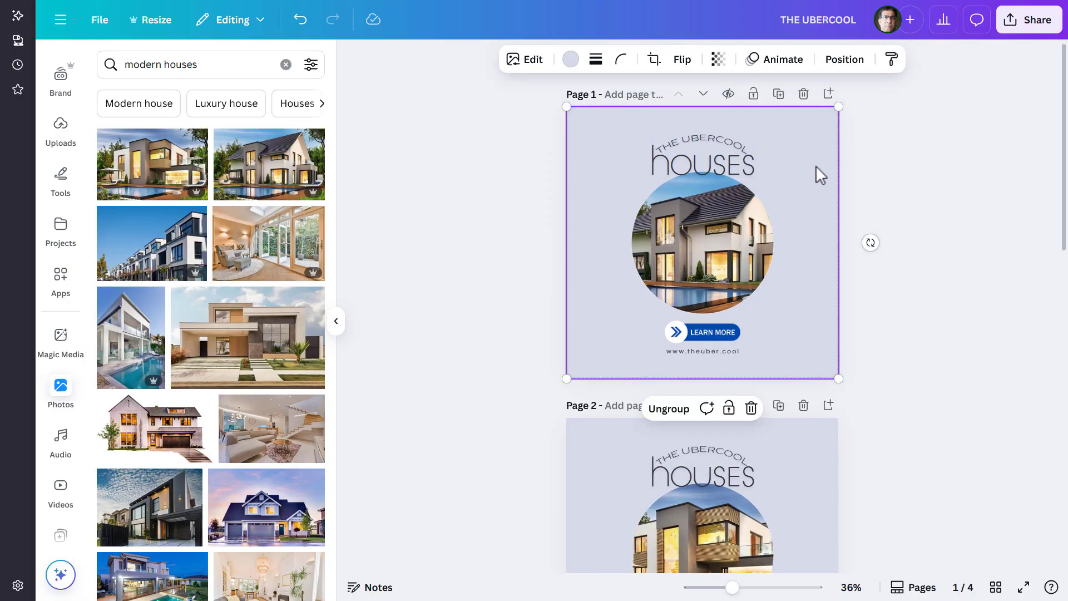
{"action": "left_click", "coordinate": [845, 59]}
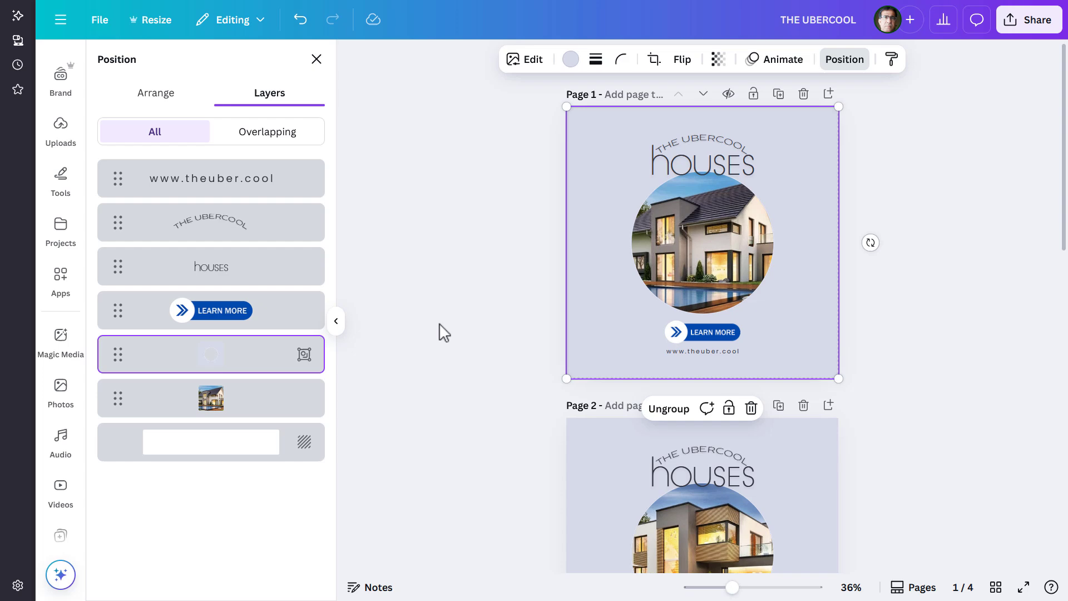
{"action": "left_click", "coordinate": [273, 404]}
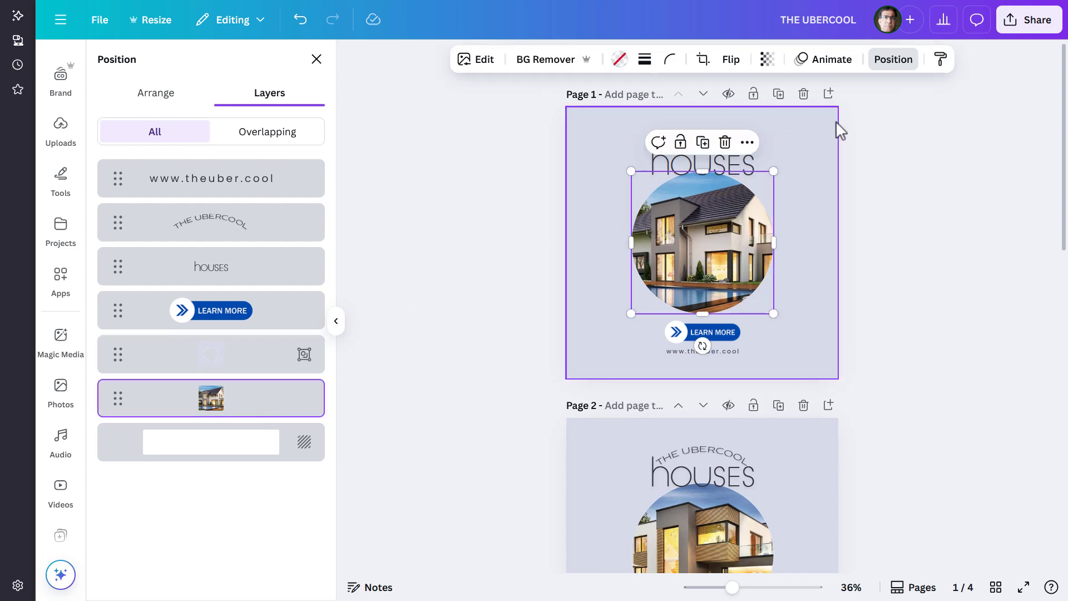
{"action": "left_click", "coordinate": [838, 64]}
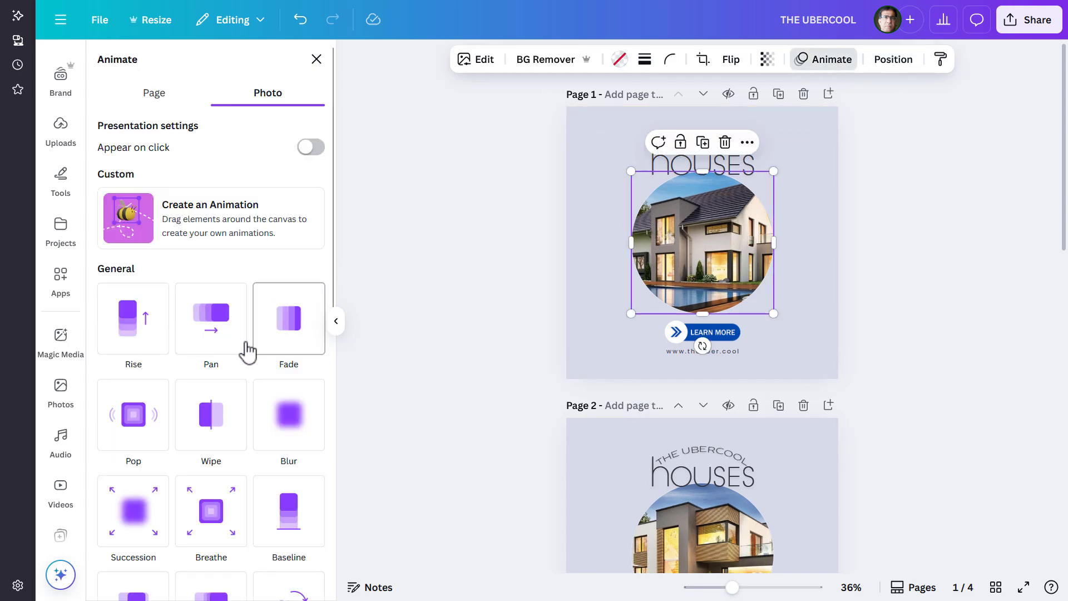
{"action": "scroll", "coordinate": [238, 374], "scroll_direction": "down", "scroll_amount": 2}
{"action": "scroll", "coordinate": [239, 377], "scroll_direction": "down", "scroll_amount": 5}
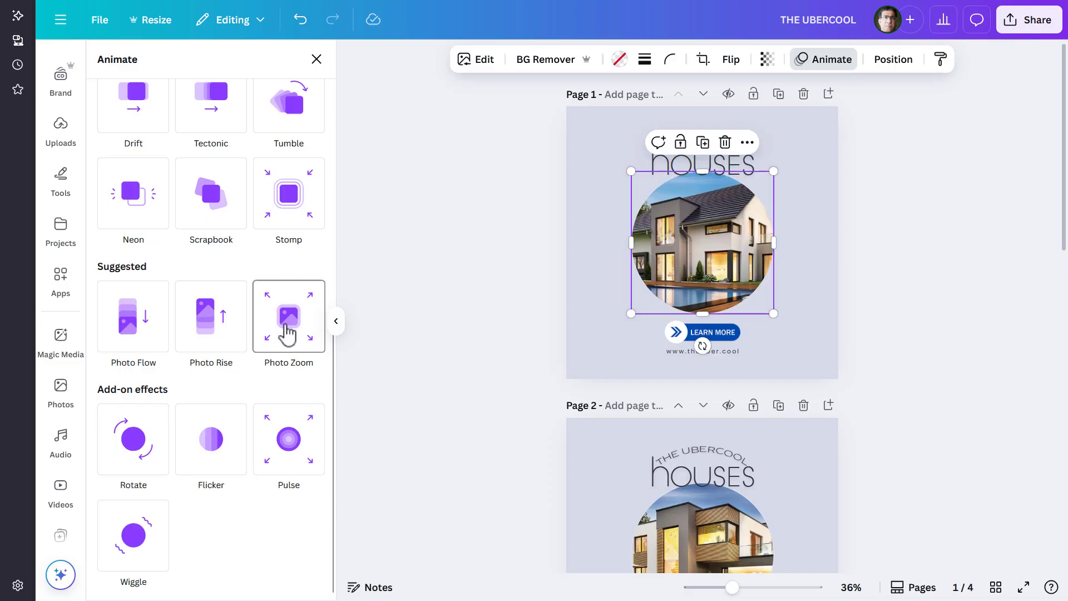
{"action": "left_click", "coordinate": [287, 332]}
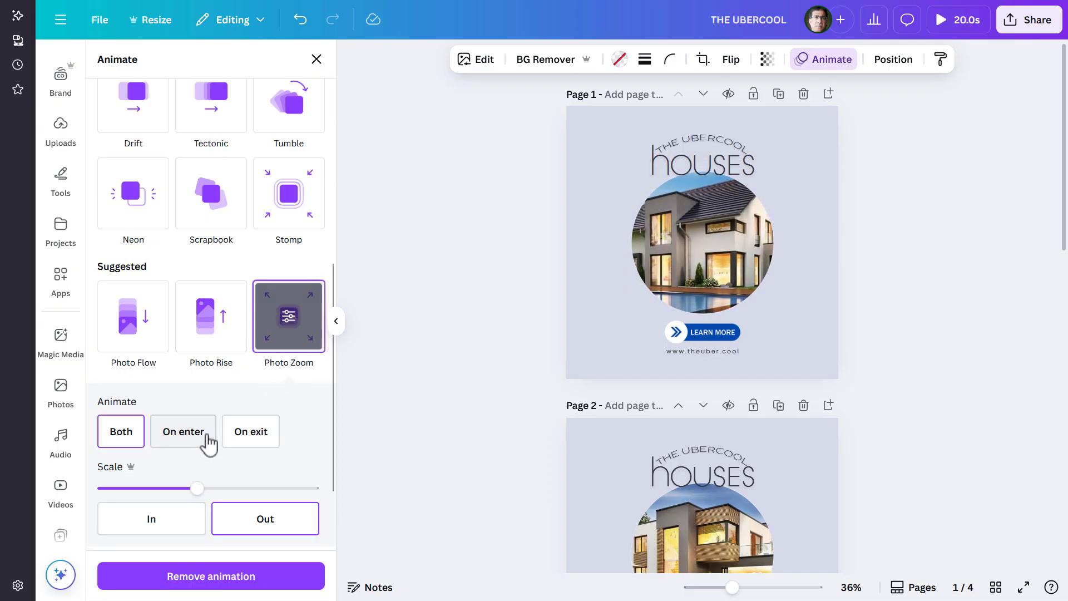
{"action": "left_click", "coordinate": [205, 439]}
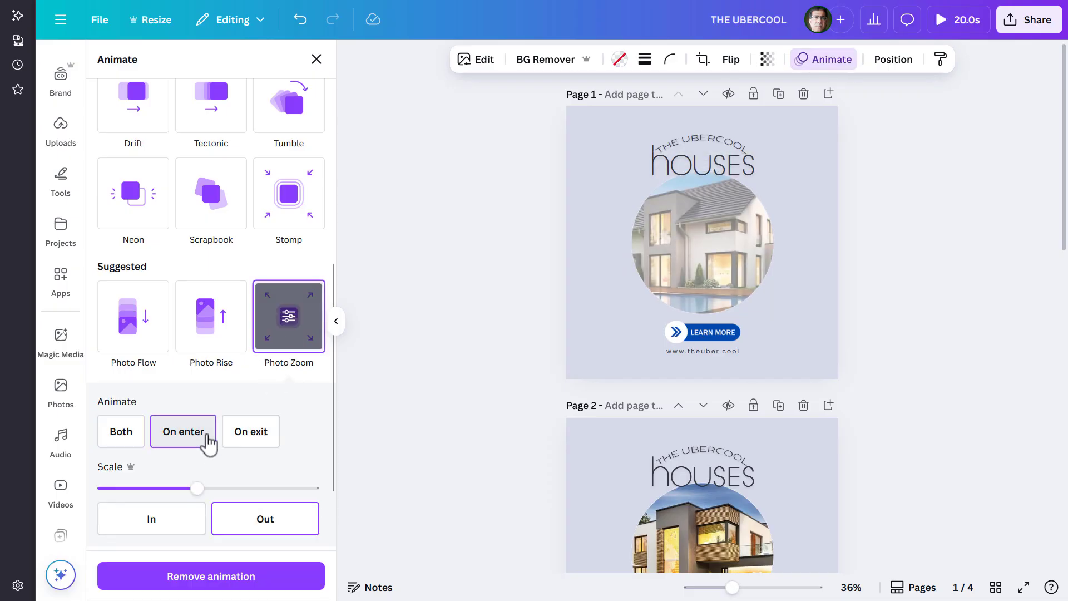
{"action": "left_click_drag", "start_coordinate": [197, 488], "coordinate": [355, 498]}
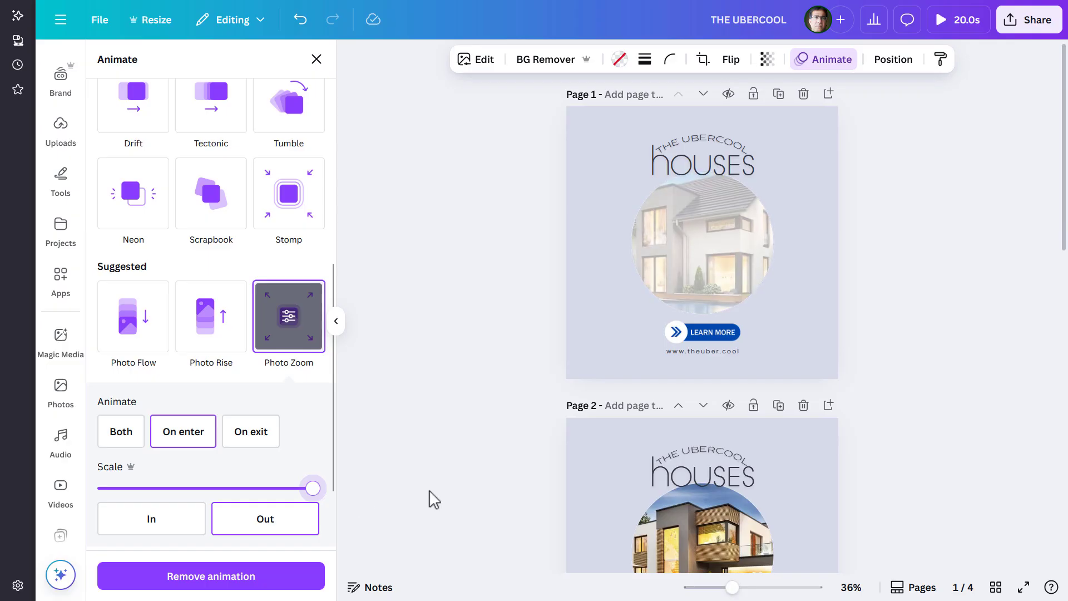
- Apply the Photo Zoom animation to the house photo on page 2, playing on enter only, with the scale at maximum
{"action": "scroll", "coordinate": [434, 499], "scroll_direction": "down", "scroll_amount": 3}
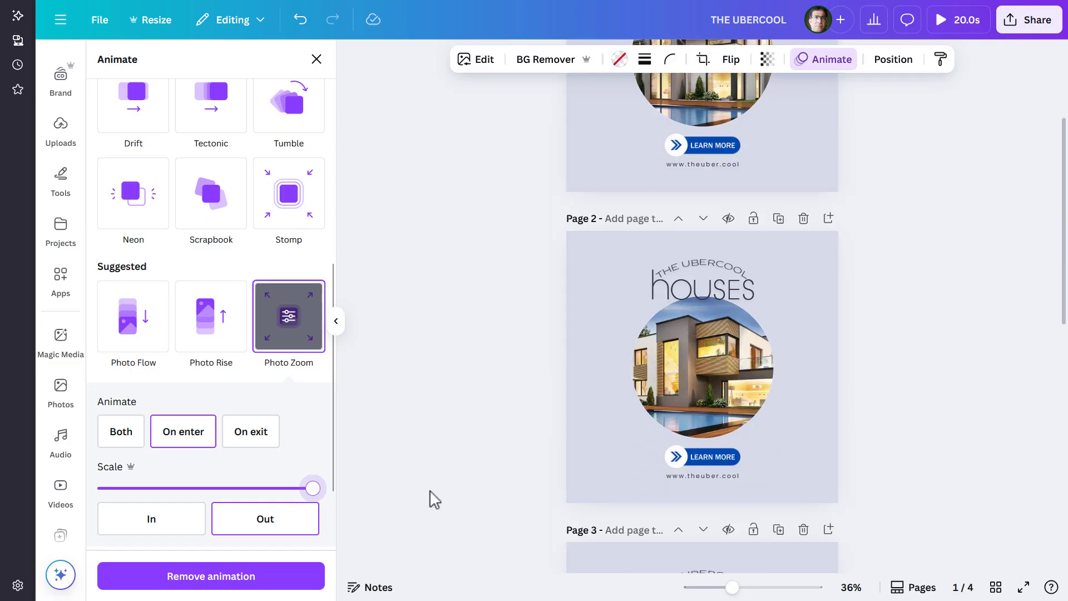
{"action": "left_click", "coordinate": [590, 404]}
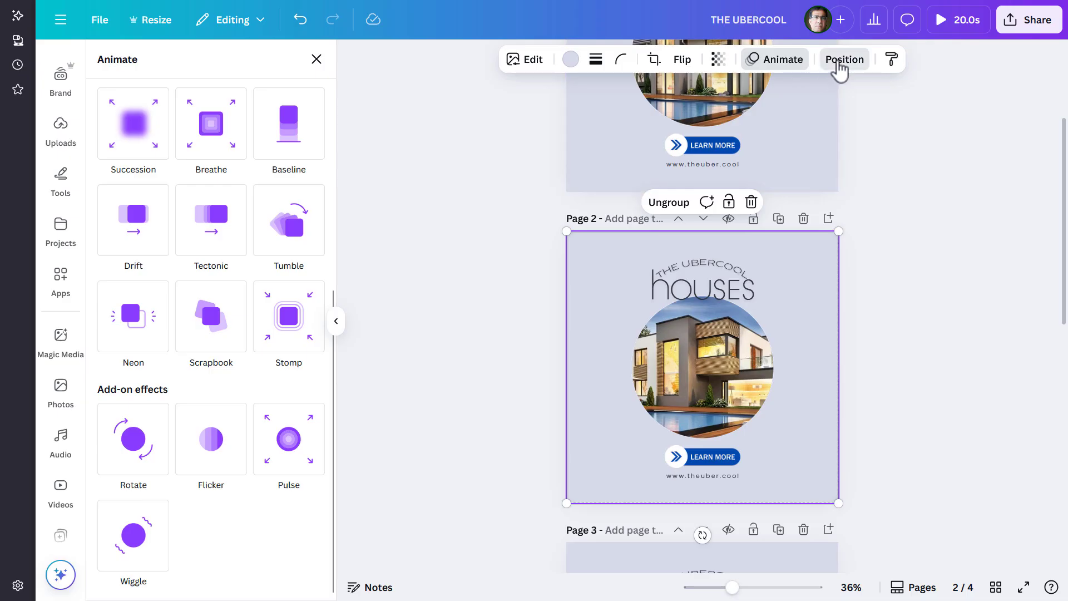
{"action": "left_click", "coordinate": [841, 60]}
{"action": "left_click", "coordinate": [233, 411]}
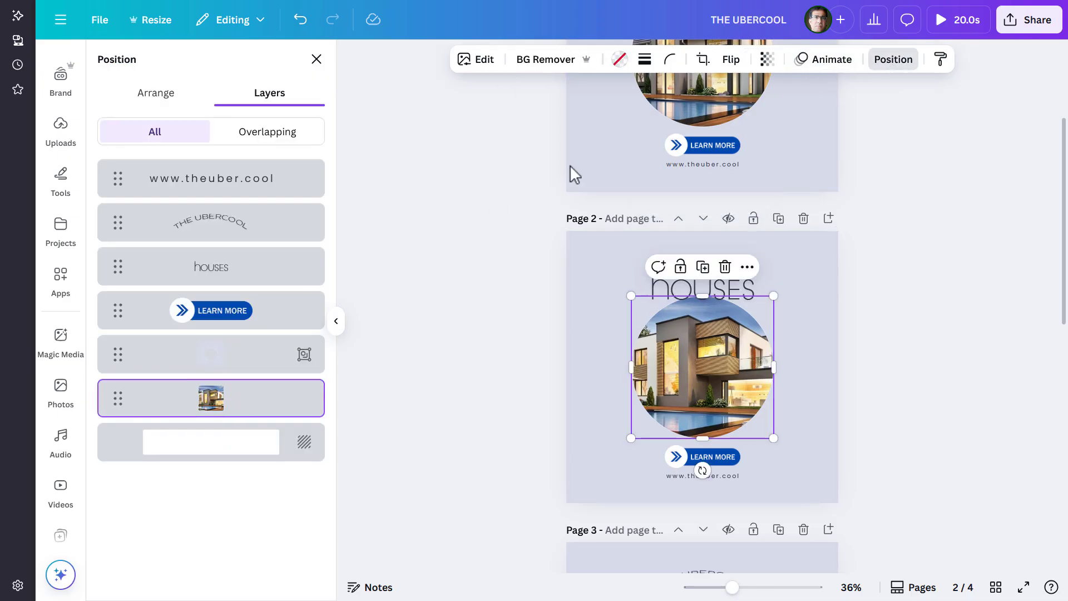
{"action": "left_click", "coordinate": [829, 59]}
{"action": "scroll", "coordinate": [296, 410], "scroll_direction": "down", "scroll_amount": 8}
{"action": "left_click", "coordinate": [296, 410]}
{"action": "left_click", "coordinate": [186, 476]}
{"action": "left_click_drag", "start_coordinate": [247, 533], "coordinate": [358, 525]}
- Give the white poolside house photo on page 3 the Photo Zoom animation on enter, with its scale at maximum
{"action": "scroll", "coordinate": [472, 475], "scroll_direction": "down", "scroll_amount": 8}
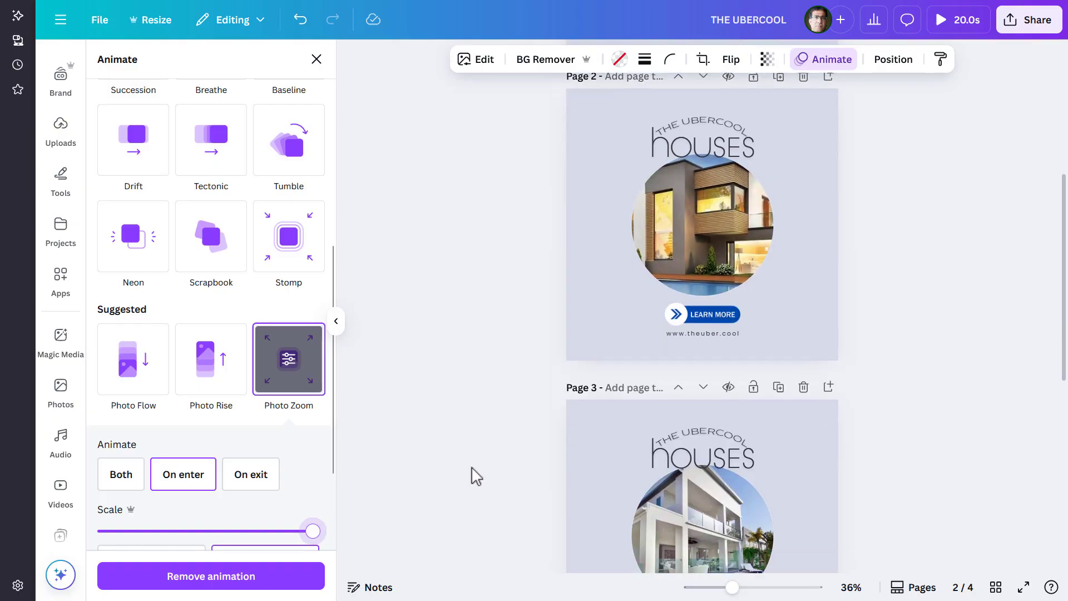
{"action": "left_click", "coordinate": [601, 388]}
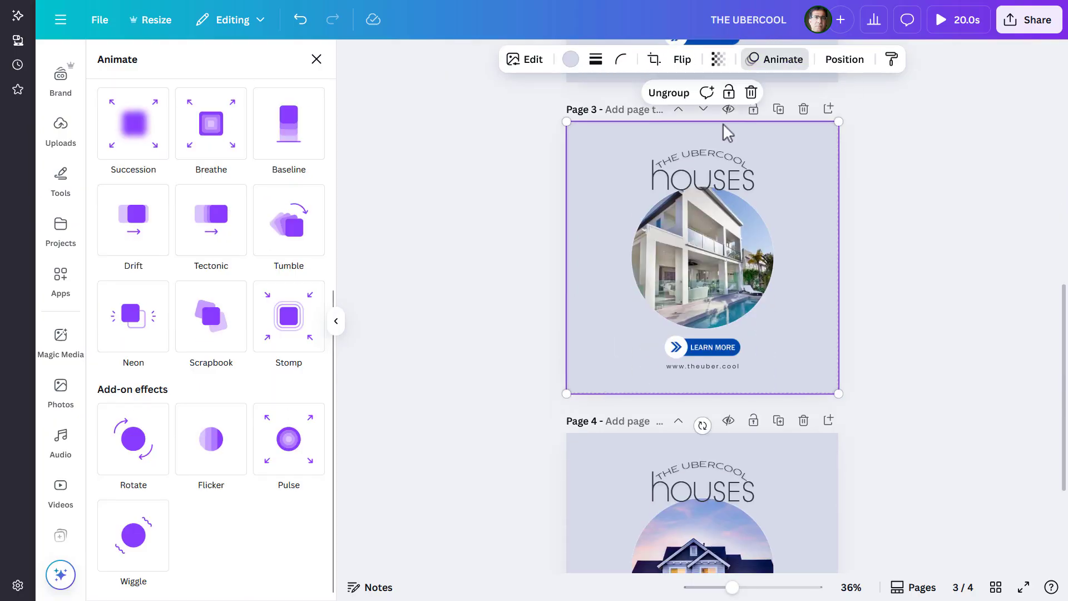
{"action": "left_click", "coordinate": [852, 66]}
{"action": "left_click", "coordinate": [248, 414]}
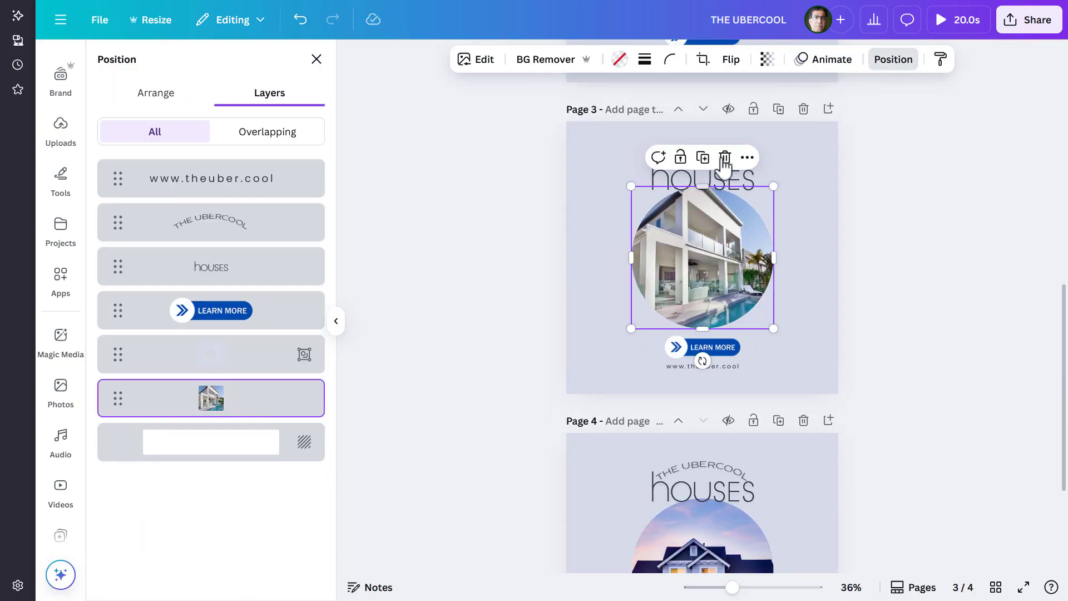
{"action": "left_click", "coordinate": [833, 64]}
{"action": "scroll", "coordinate": [280, 373], "scroll_direction": "down", "scroll_amount": 10}
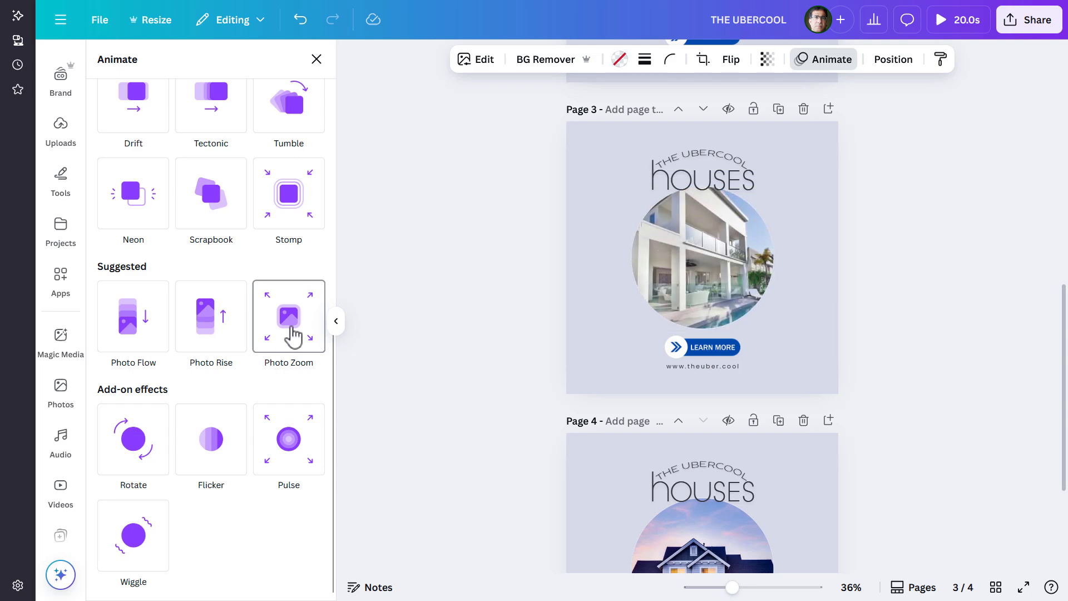
{"action": "left_click", "coordinate": [290, 329]}
{"action": "left_click", "coordinate": [204, 437]}
{"action": "left_click_drag", "start_coordinate": [199, 489], "coordinate": [318, 489]}
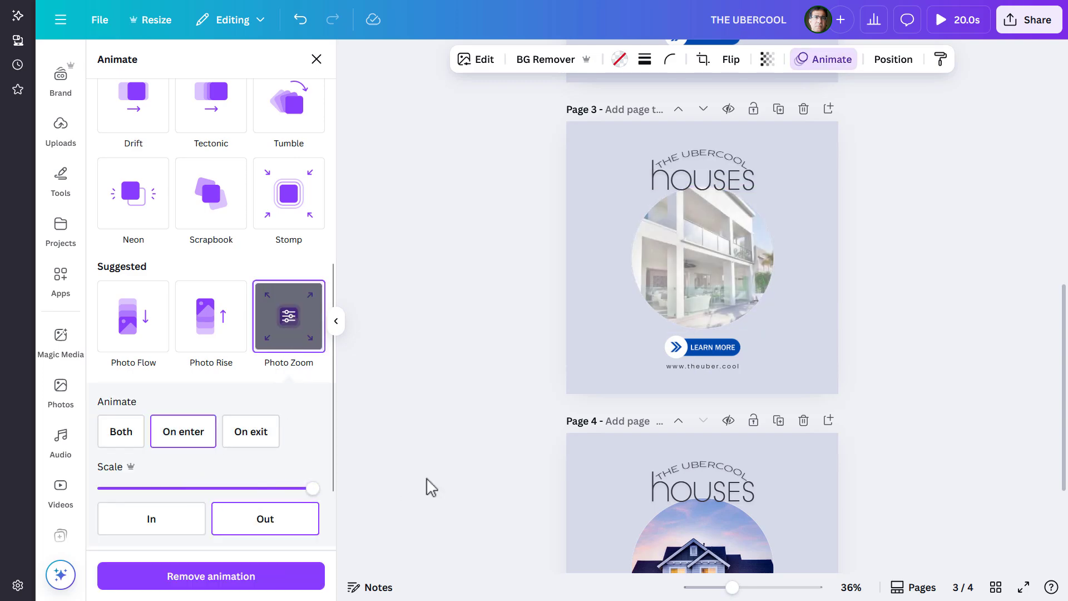
{"action": "left_click", "coordinate": [426, 478]}
- Animate the blue house photo on page 4 with Photo Zoom on enter and raise the scale to maximum
{"action": "scroll", "coordinate": [426, 478], "scroll_direction": "down", "scroll_amount": 3}
{"action": "left_click", "coordinate": [843, 244]}
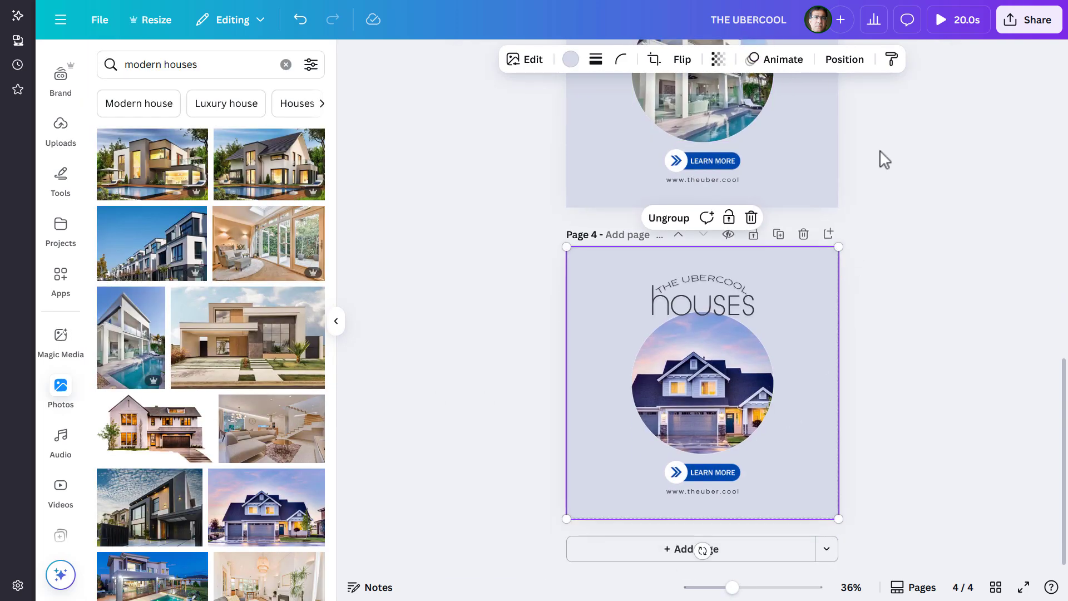
{"action": "left_click", "coordinate": [845, 60]}
{"action": "left_click", "coordinate": [251, 398]}
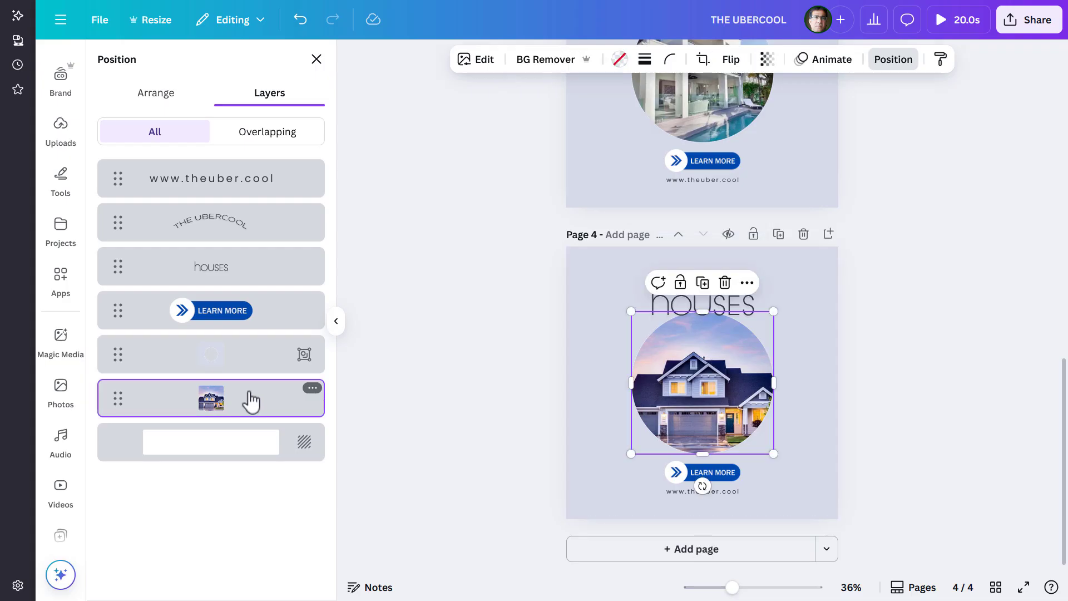
{"action": "left_click", "coordinate": [846, 69]}
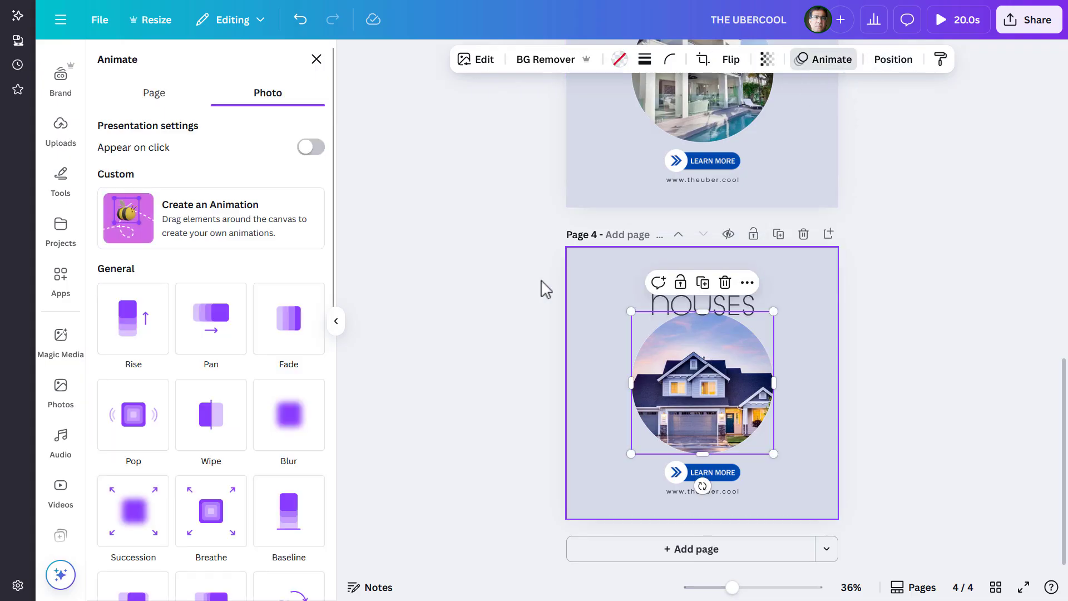
{"action": "scroll", "coordinate": [298, 378], "scroll_direction": "down", "scroll_amount": 8}
{"action": "left_click", "coordinate": [293, 328]}
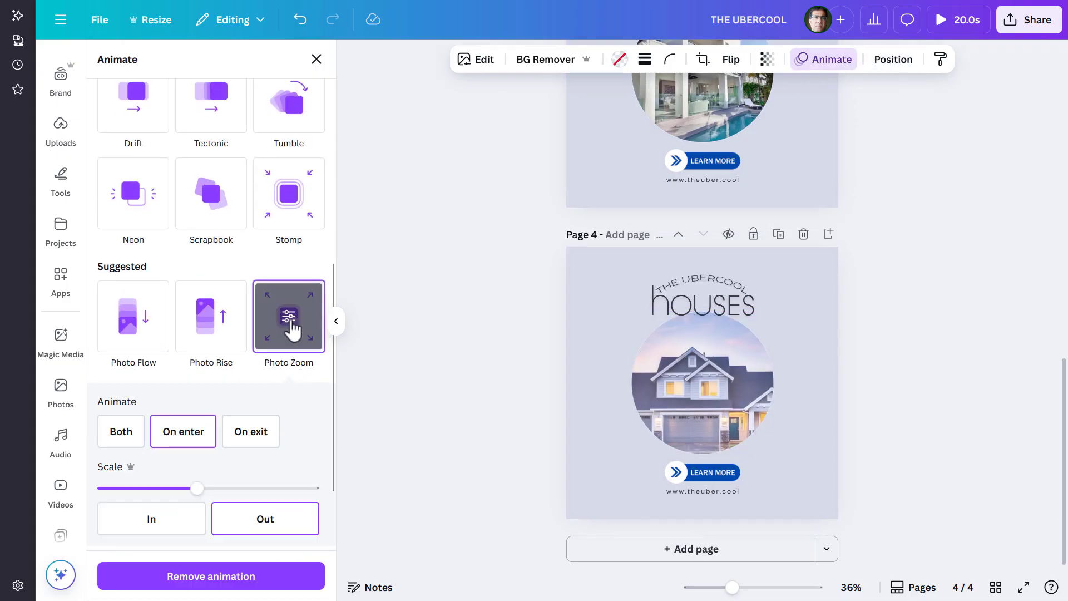
{"action": "left_click_drag", "start_coordinate": [195, 487], "coordinate": [330, 497]}
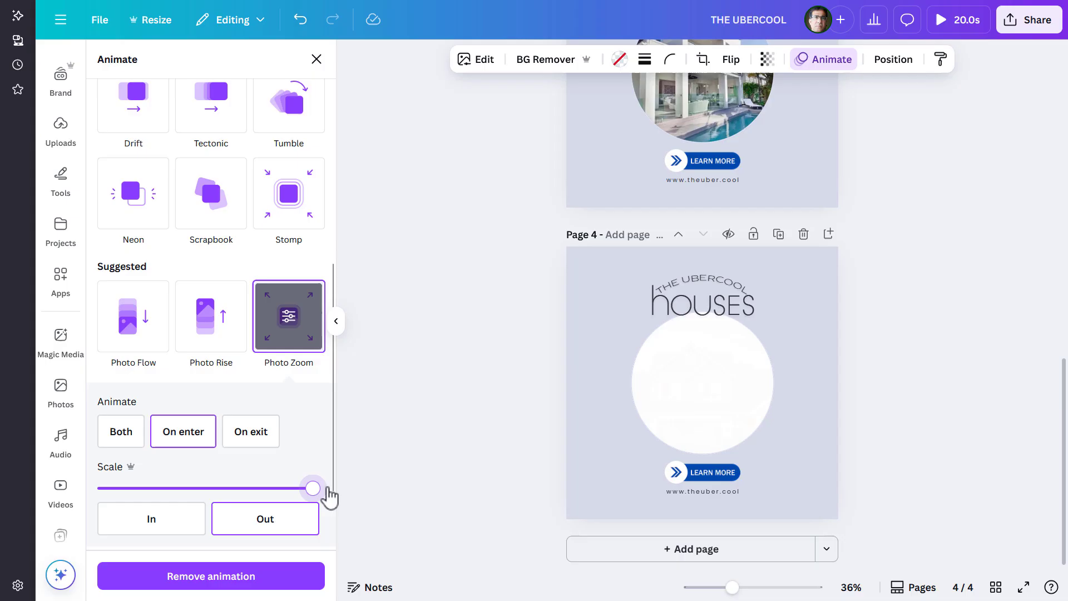
{"action": "left_click", "coordinate": [420, 476]}
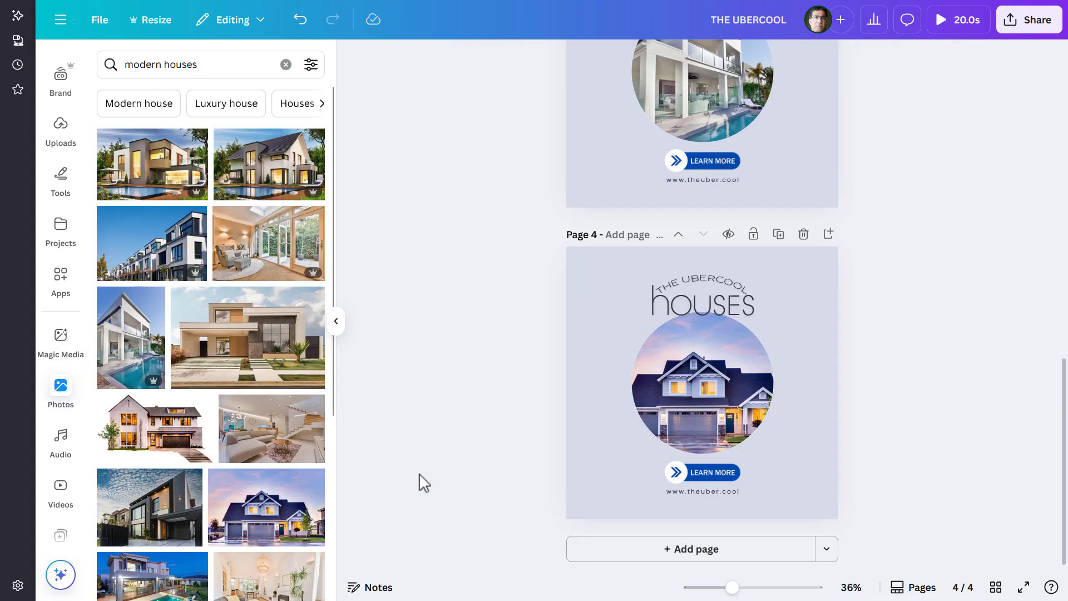
- Show the pages as thumbnails and set the timing of all four pages to 2.5 seconds each
{"action": "left_click", "coordinate": [337, 324]}
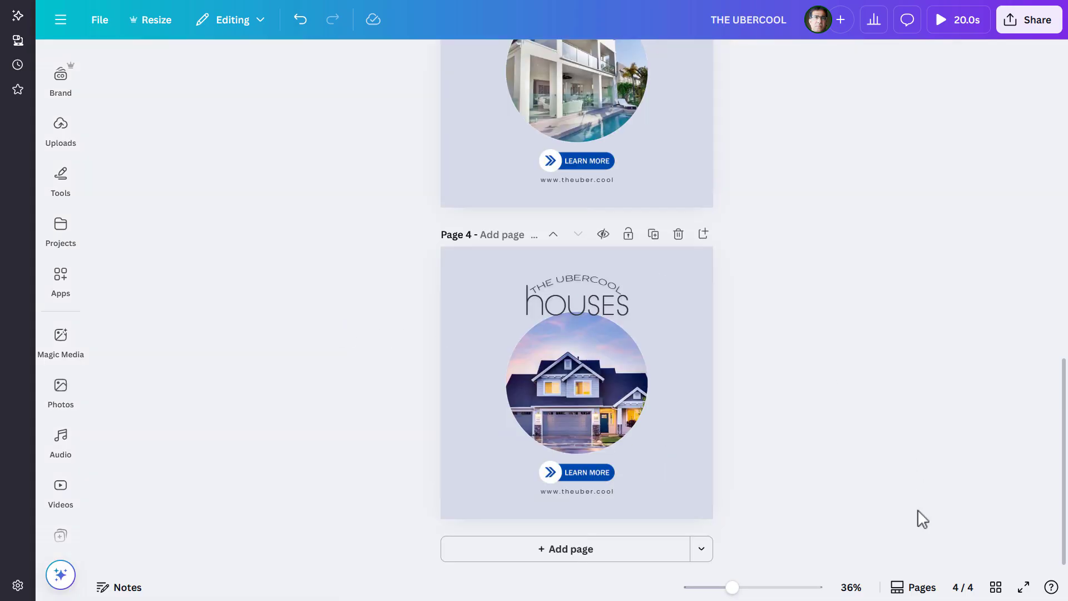
{"action": "left_click", "coordinate": [924, 589]}
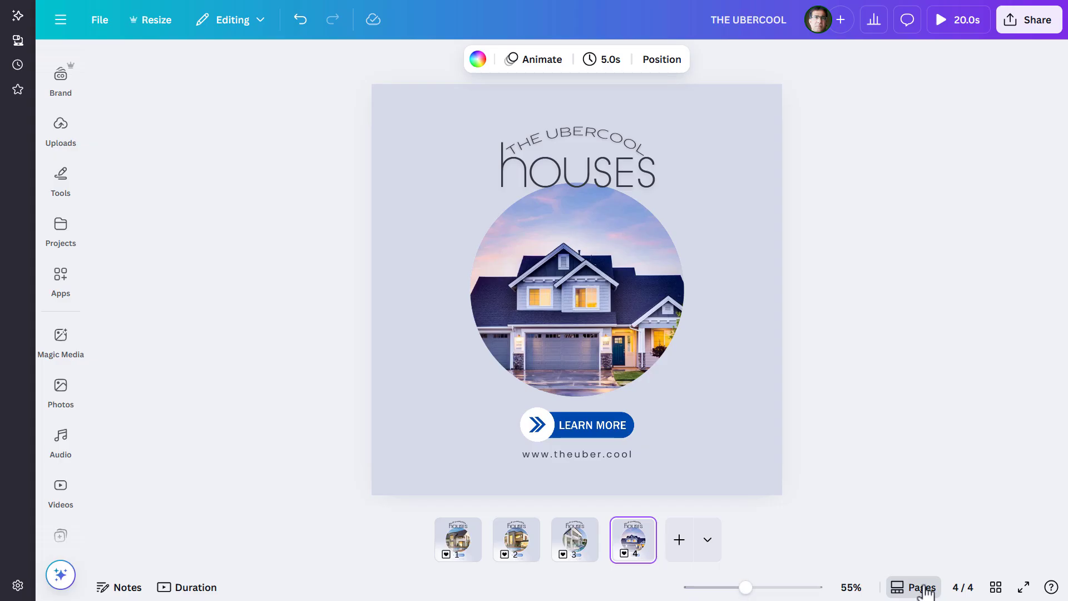
{"action": "left_click", "coordinate": [475, 555]}
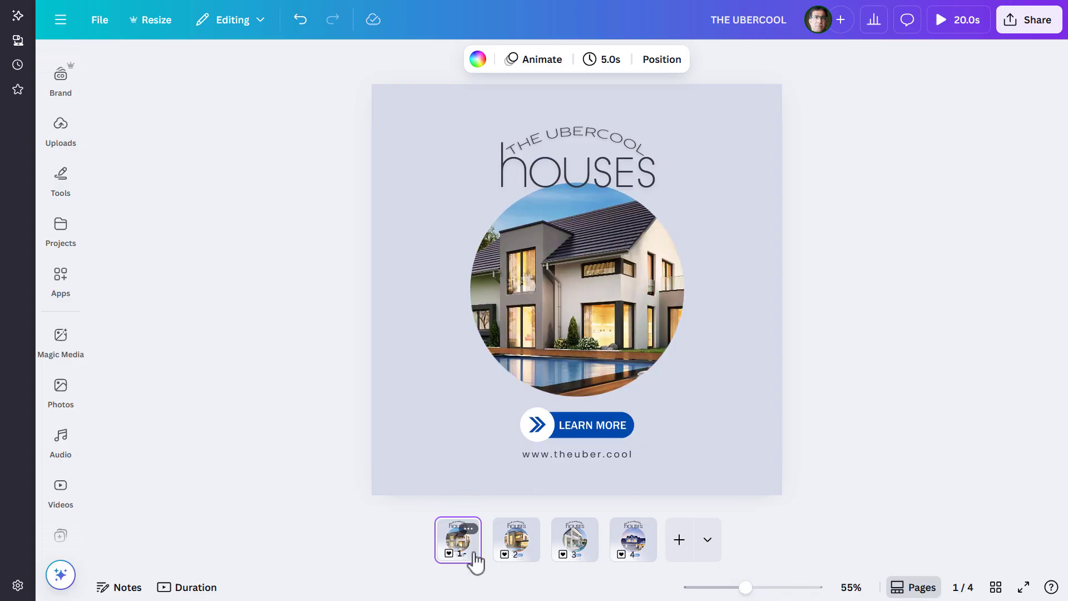
{"action": "left_click", "coordinate": [630, 555], "text": "shift"}
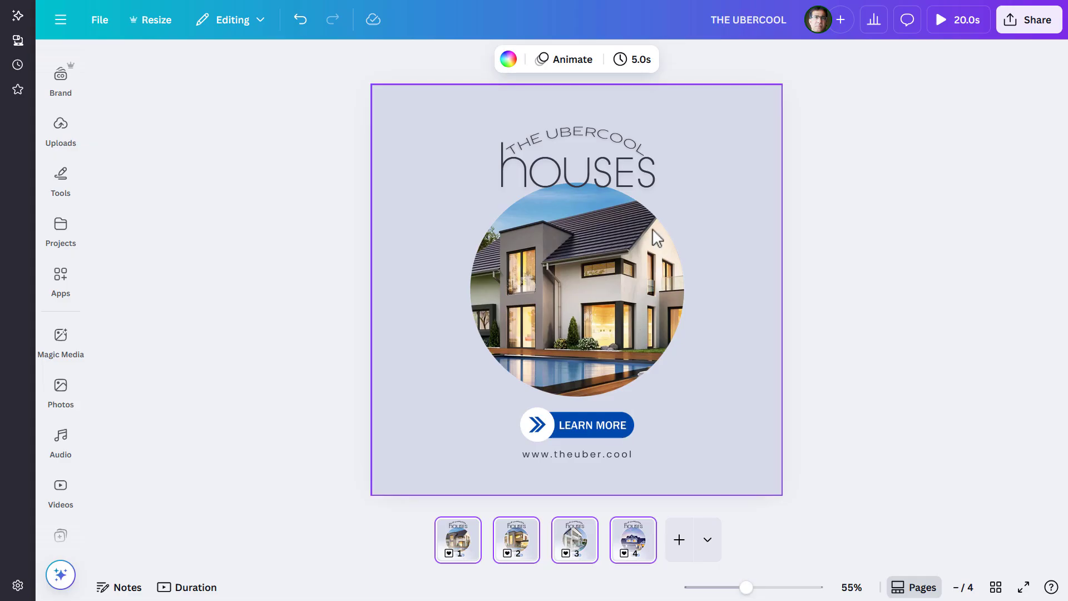
{"action": "left_click", "coordinate": [649, 62]}
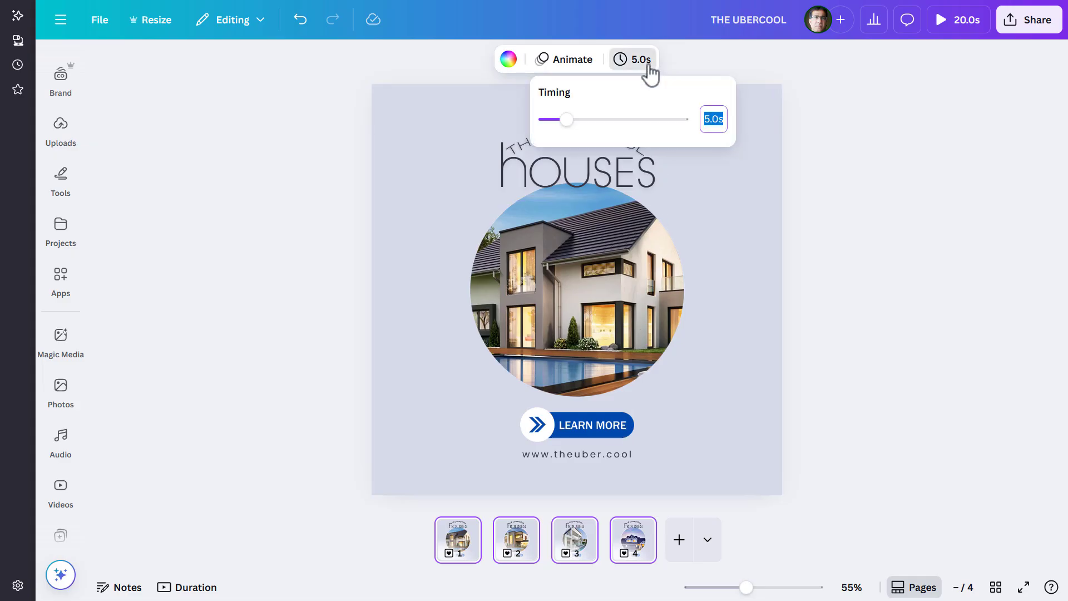
{"action": "key", "text": "Return"}
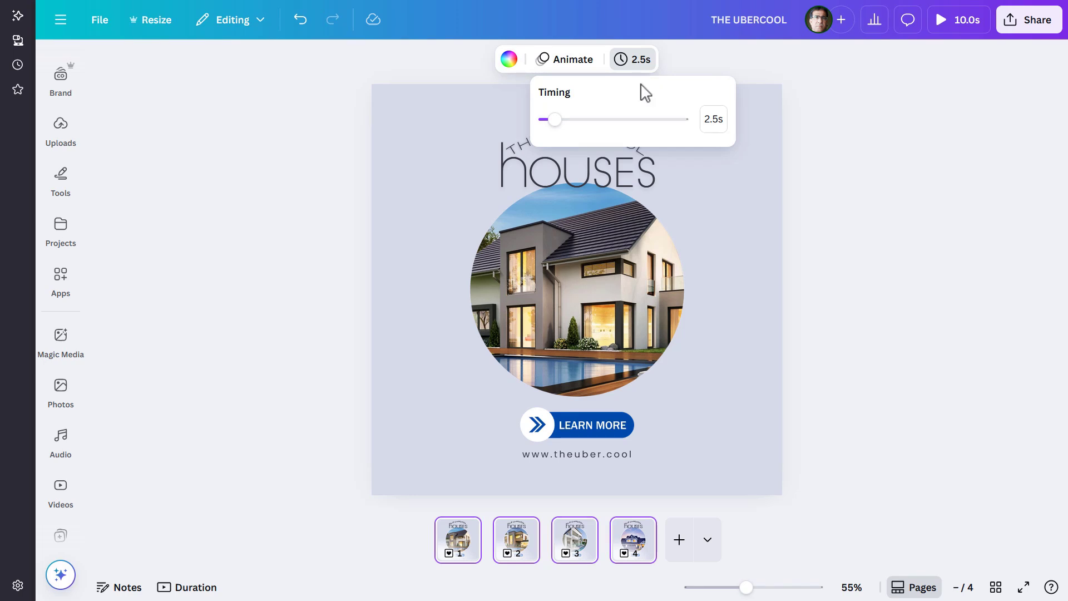
- Add a Dissolve transition with a duration of 0.7 seconds between all four pages
{"action": "left_click", "coordinate": [487, 551]}
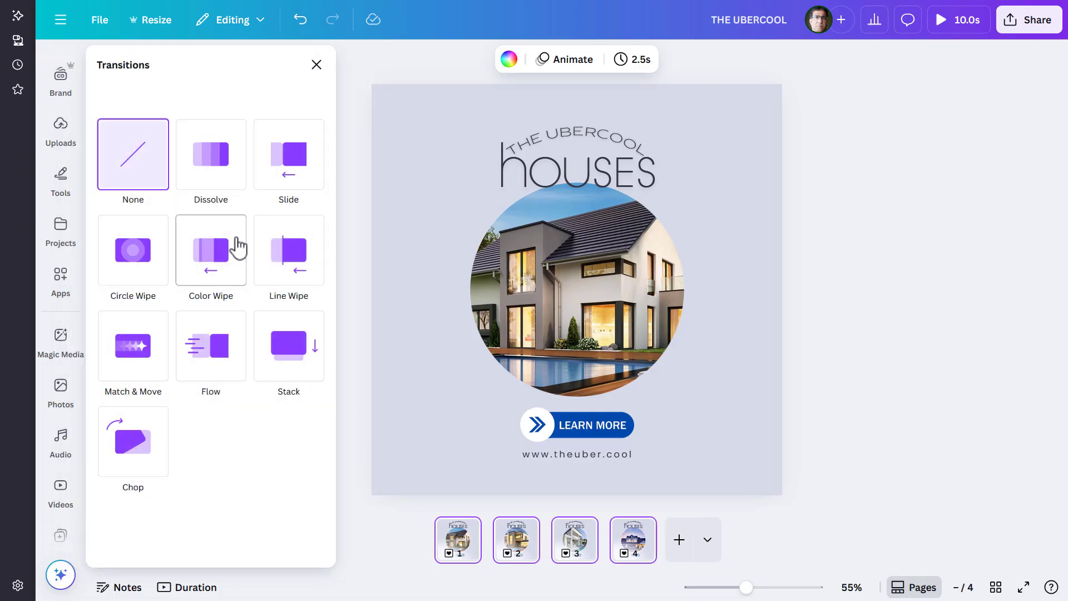
{"action": "left_click", "coordinate": [220, 184]}
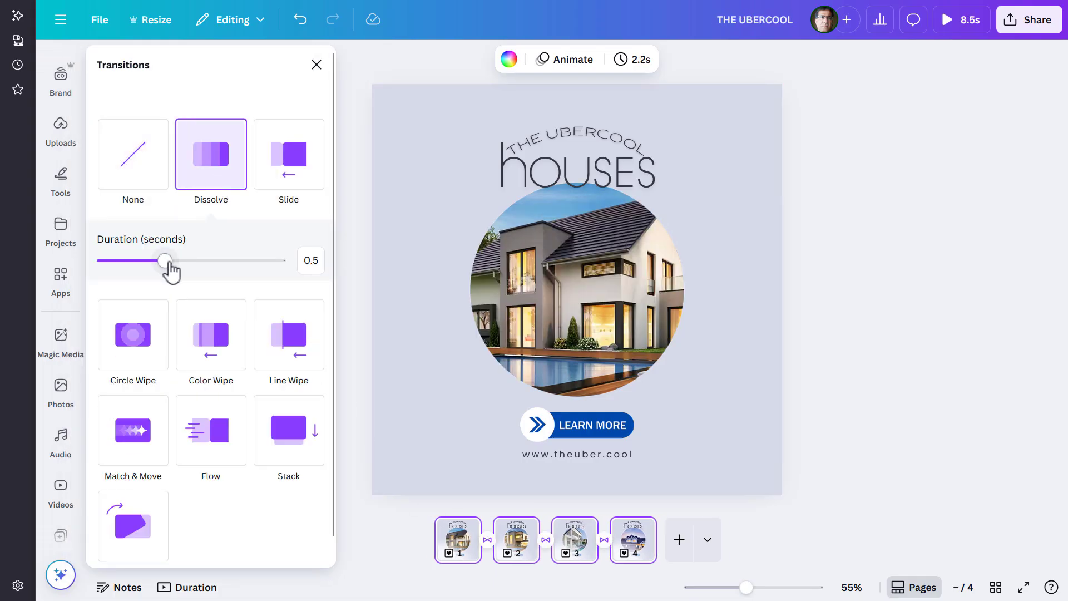
{"action": "left_click_drag", "start_coordinate": [188, 269], "coordinate": [193, 273]}
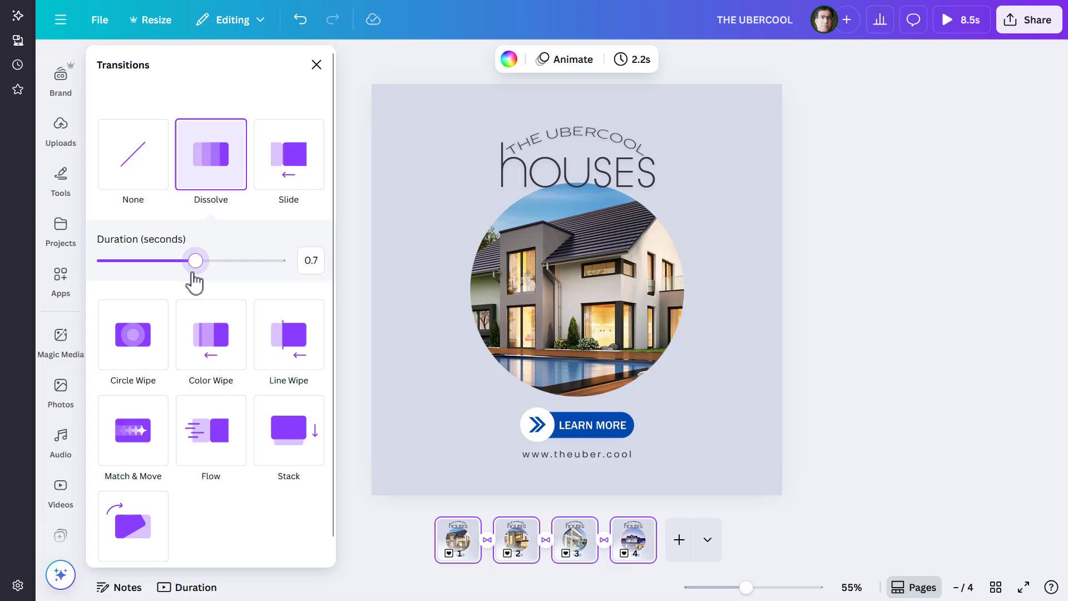
{"action": "scroll", "coordinate": [215, 338], "scroll_direction": "down", "scroll_amount": 1}
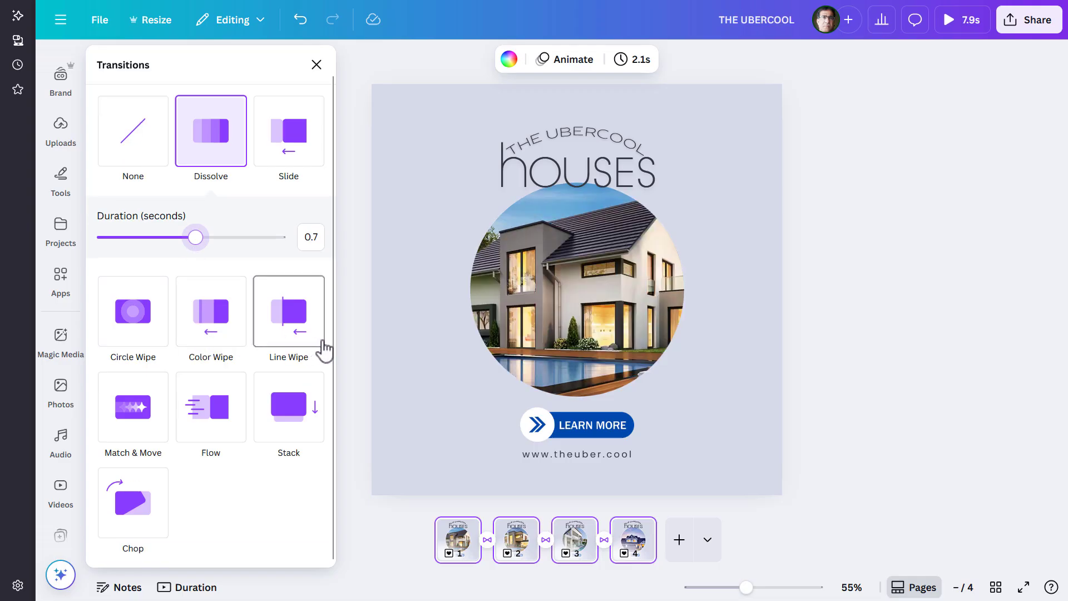
{"action": "left_click", "coordinate": [345, 341]}
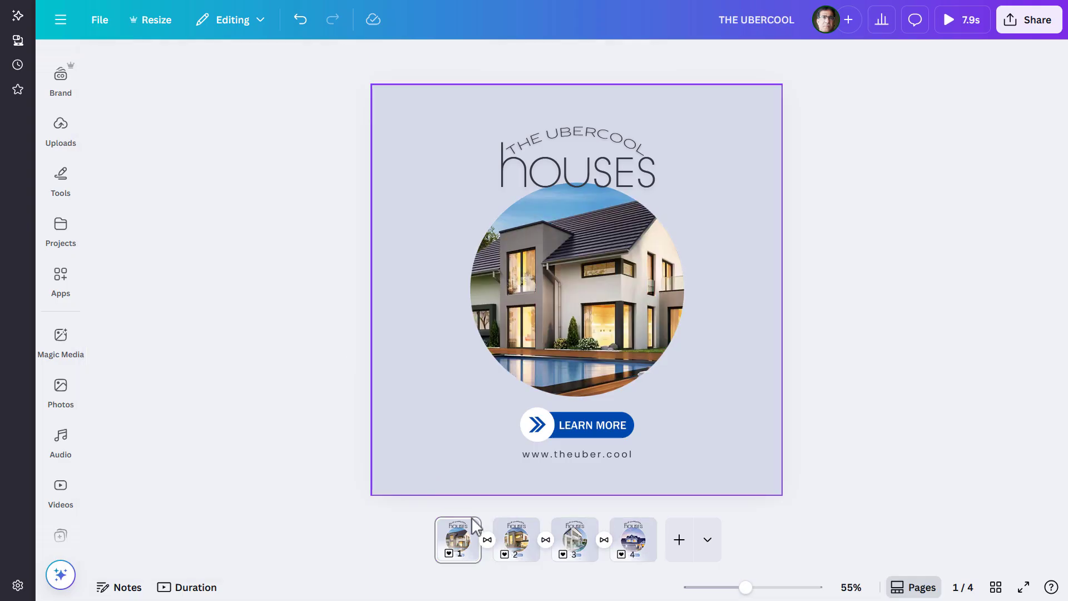
- Set the timing of all four pages to 2.2 seconds each
{"action": "left_click", "coordinate": [635, 548], "text": "shift"}
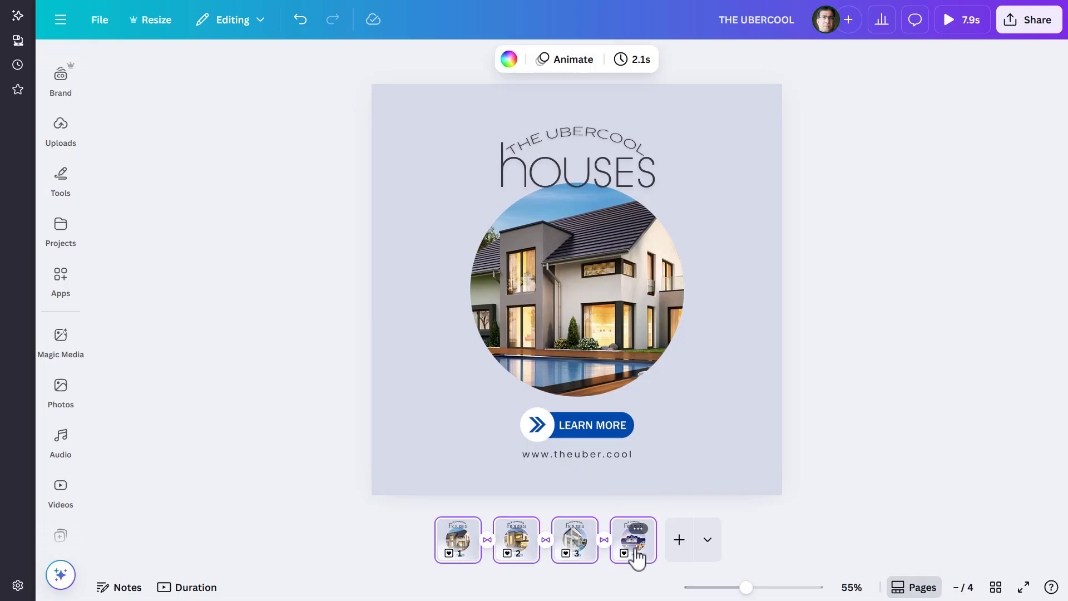
{"action": "left_click", "coordinate": [642, 66]}
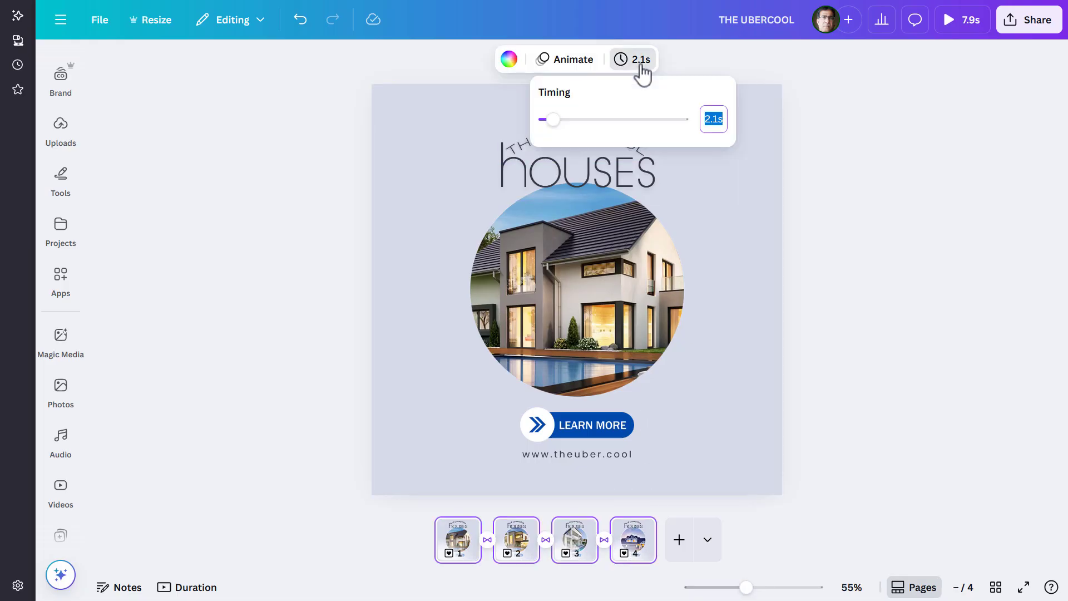
{"action": "key", "text": "Return"}
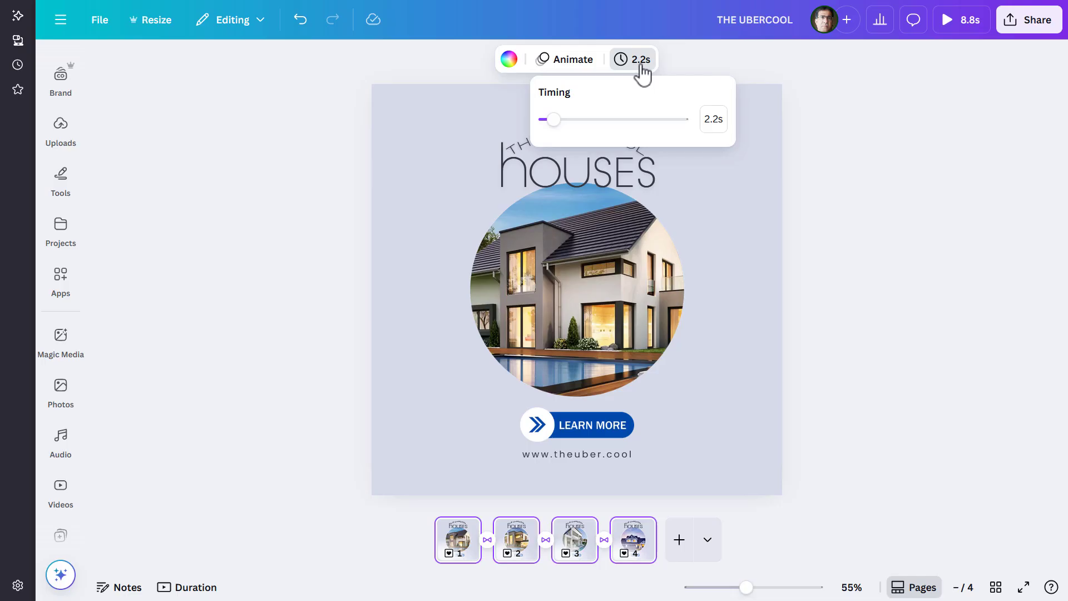
{"action": "left_click", "coordinate": [985, 129]}
{"action": "left_click", "coordinate": [985, 129]}
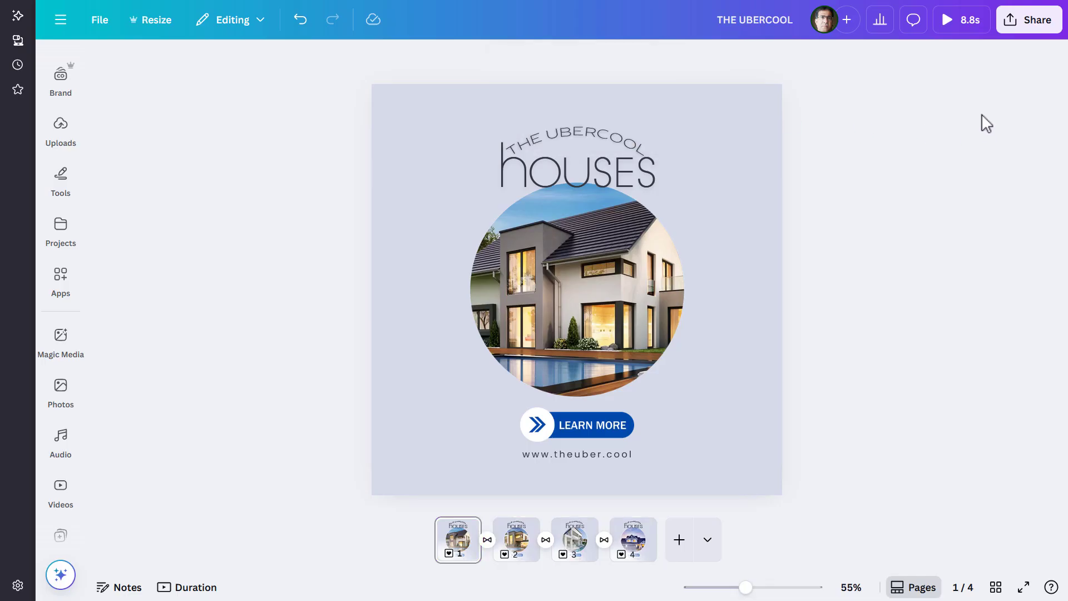
- Play the full preview of the animated post, then return to the editor
{"action": "left_click", "coordinate": [966, 38]}
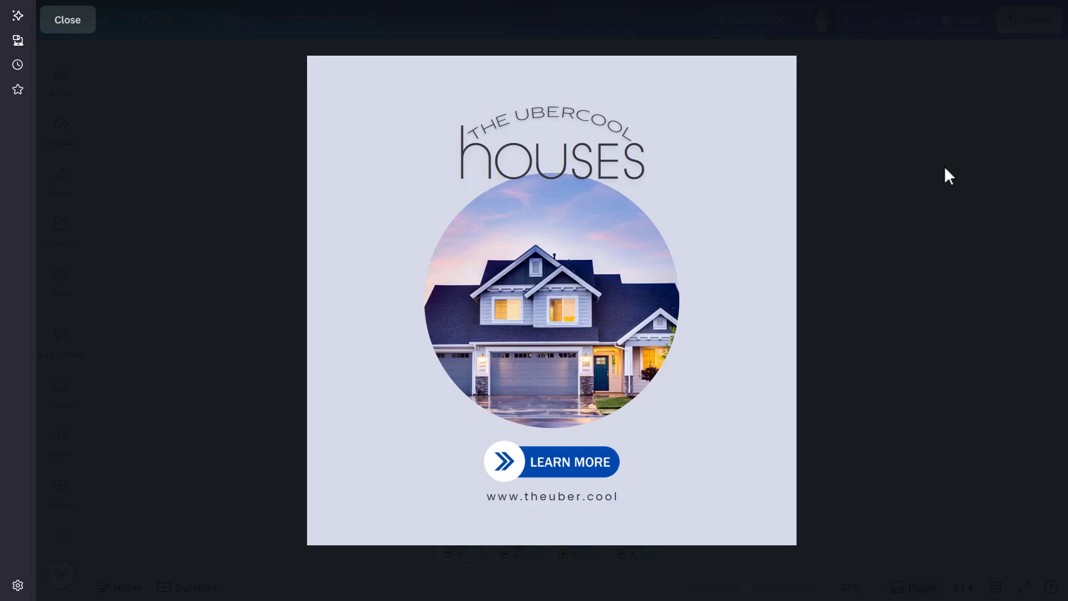
{"action": "key", "text": "Escape"}
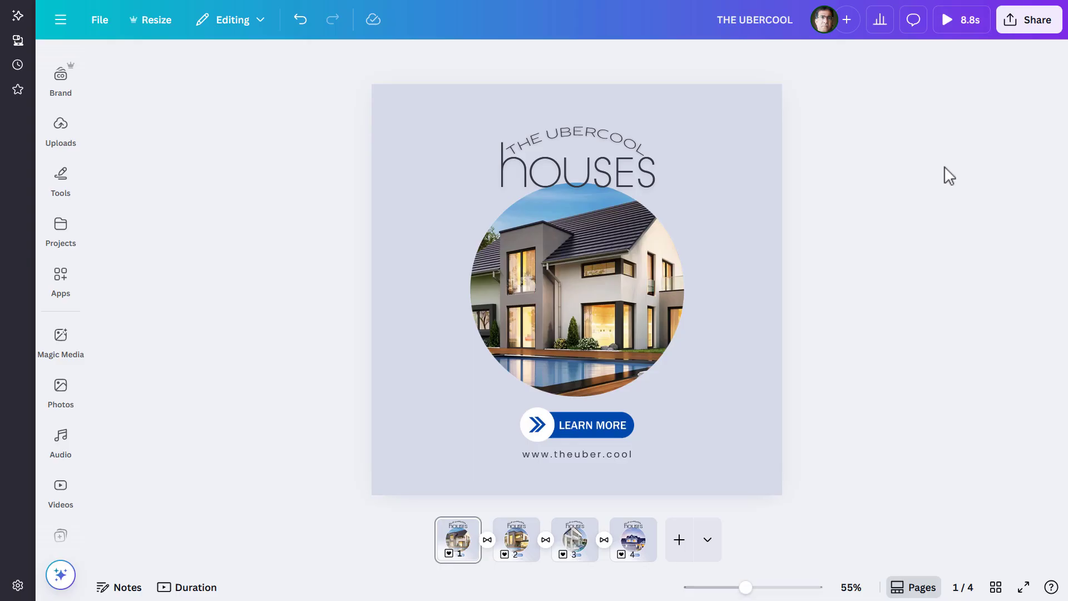